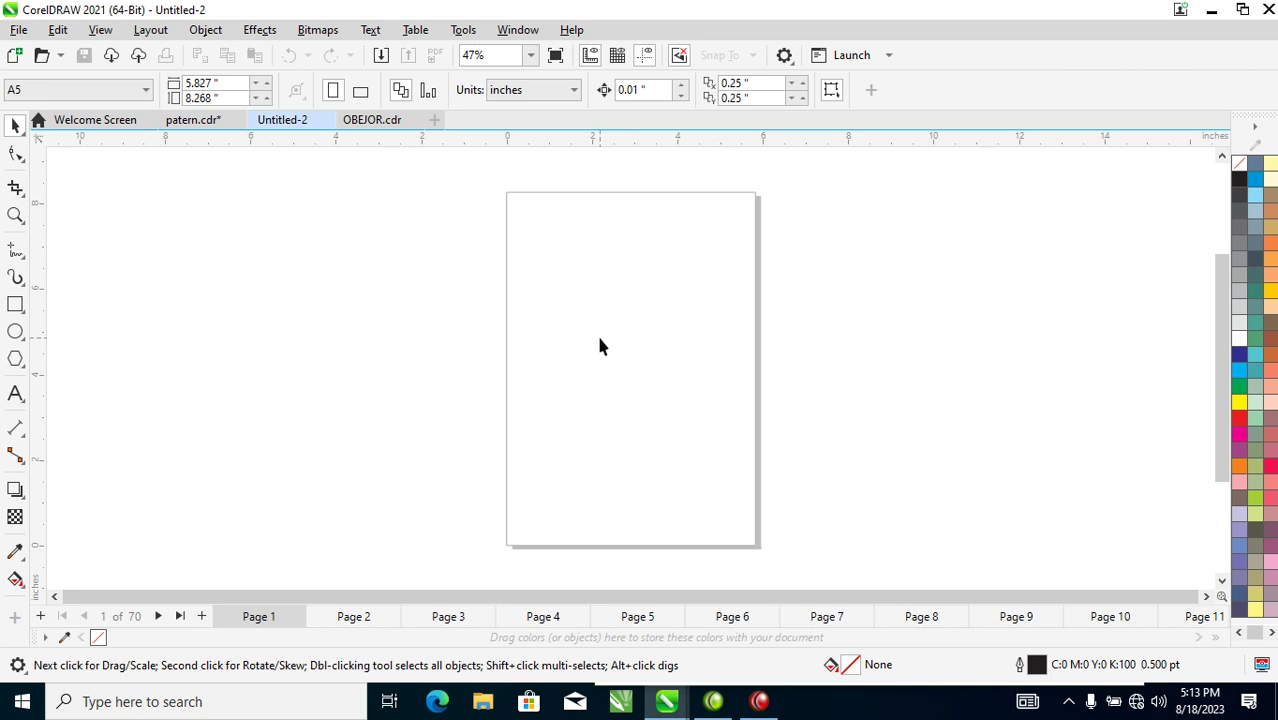
pyautogui.click(19, 30)
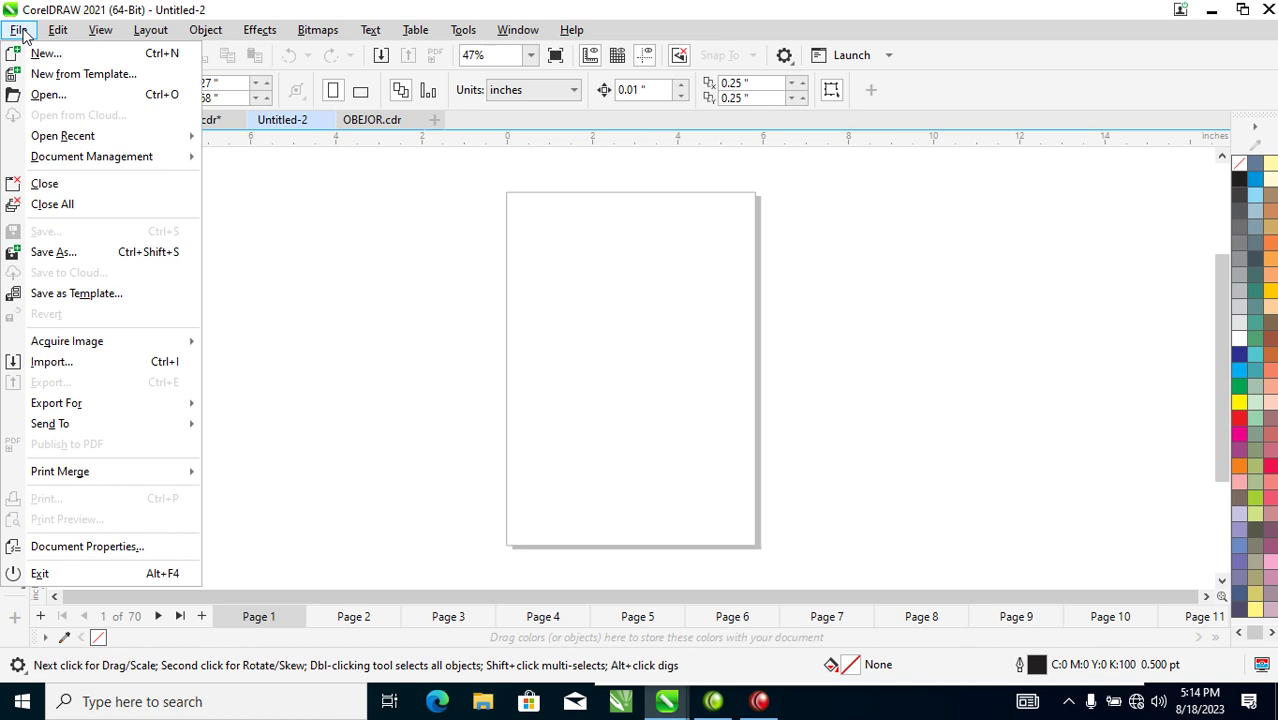
pyautogui.click(26, 36)
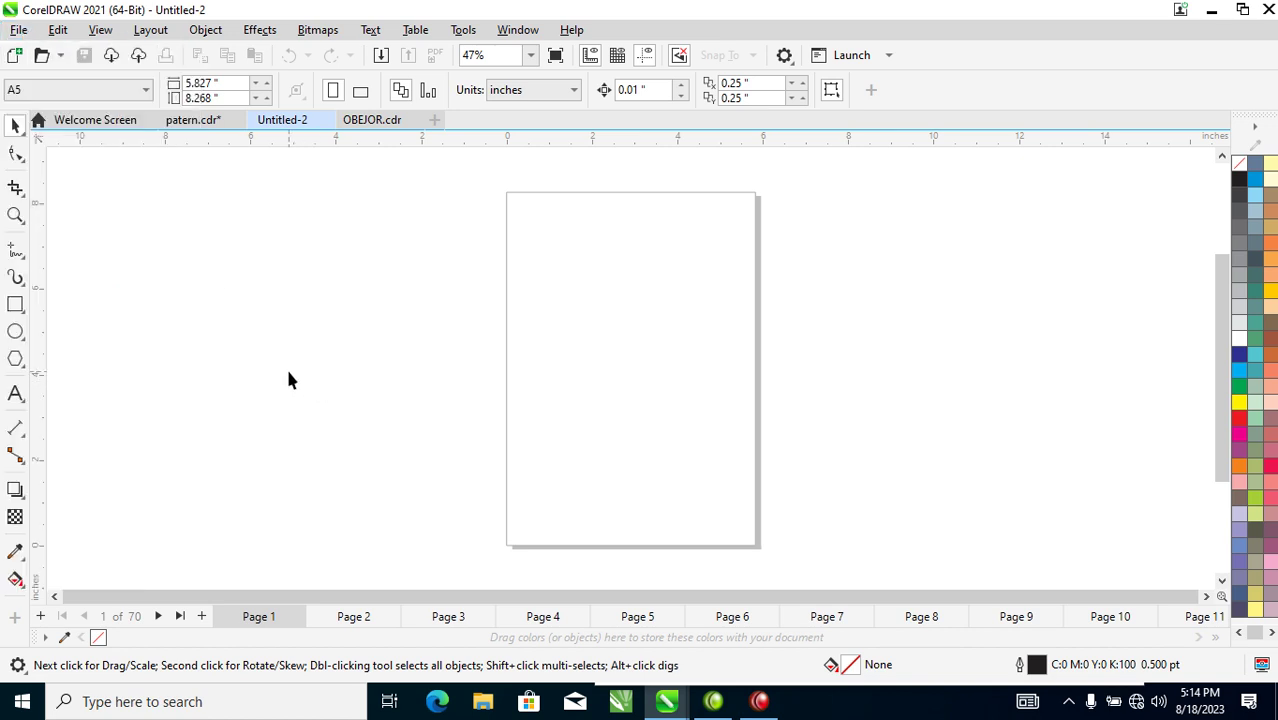
# Start a new document, setting the number of pages to 200 and the name to "you".
pyautogui.click(20, 30)
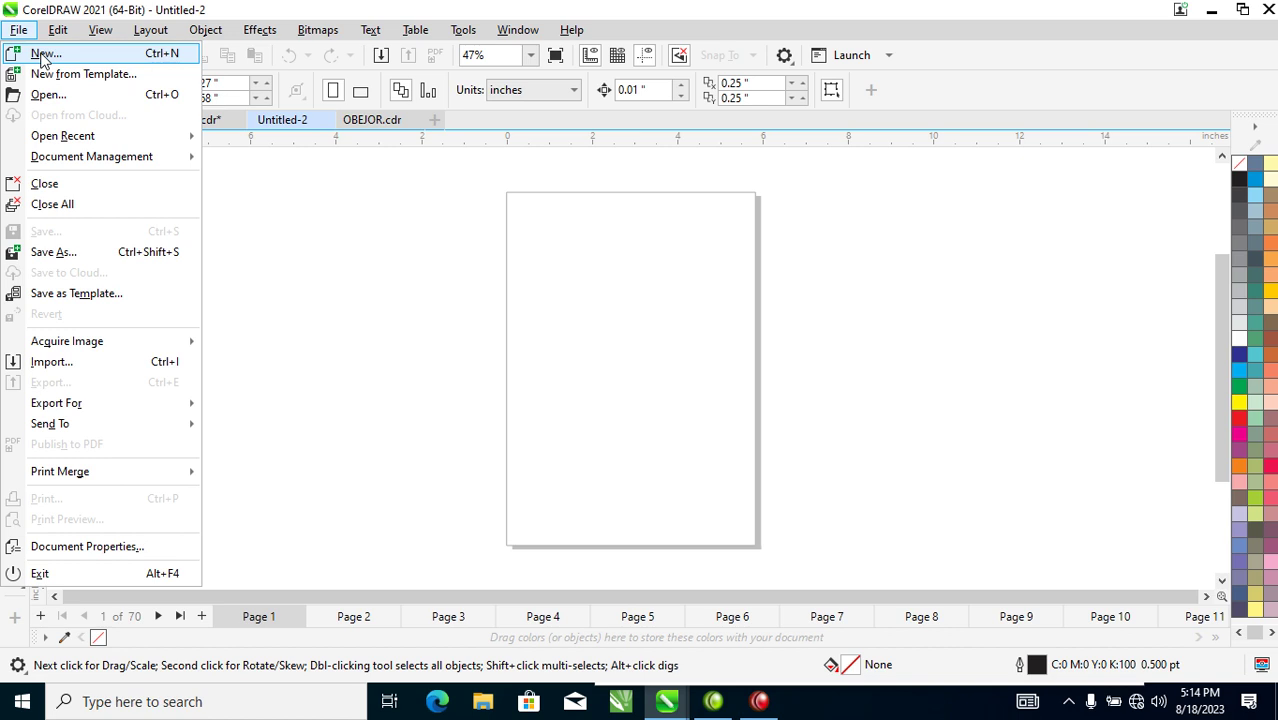
pyautogui.click(43, 56)
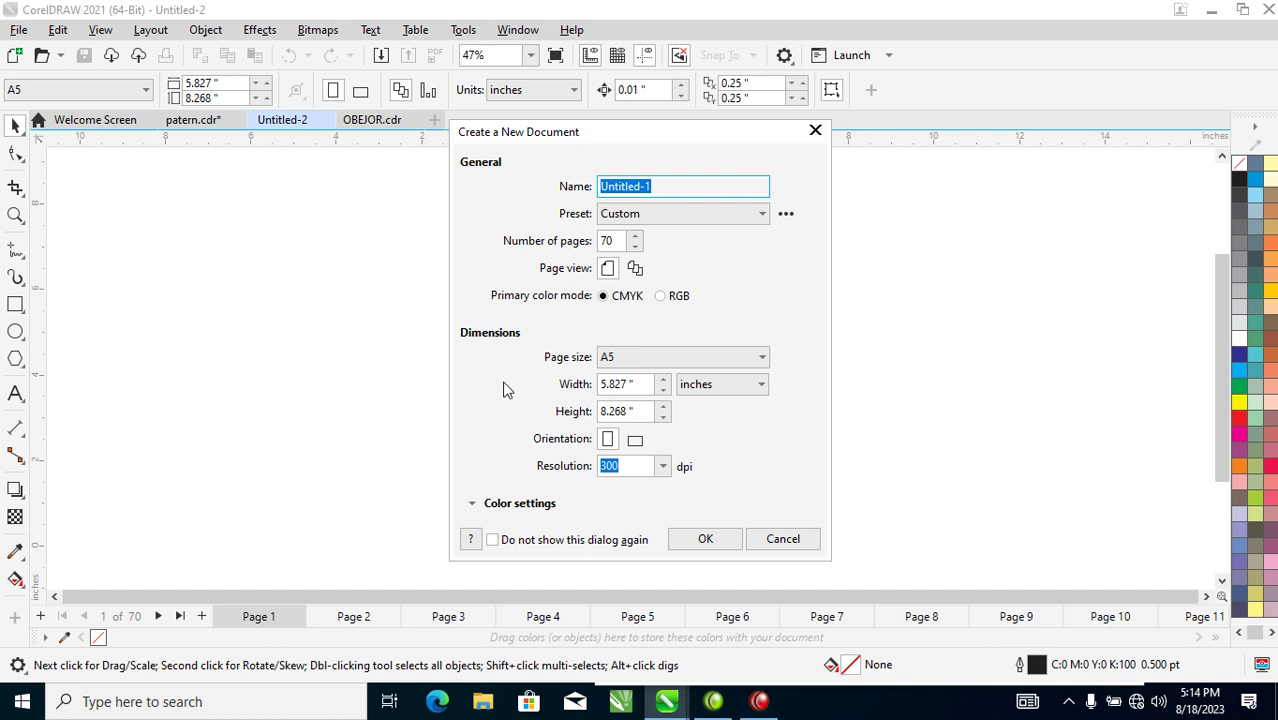
pyautogui.moveTo(622, 242); pyautogui.dragTo(603, 243)
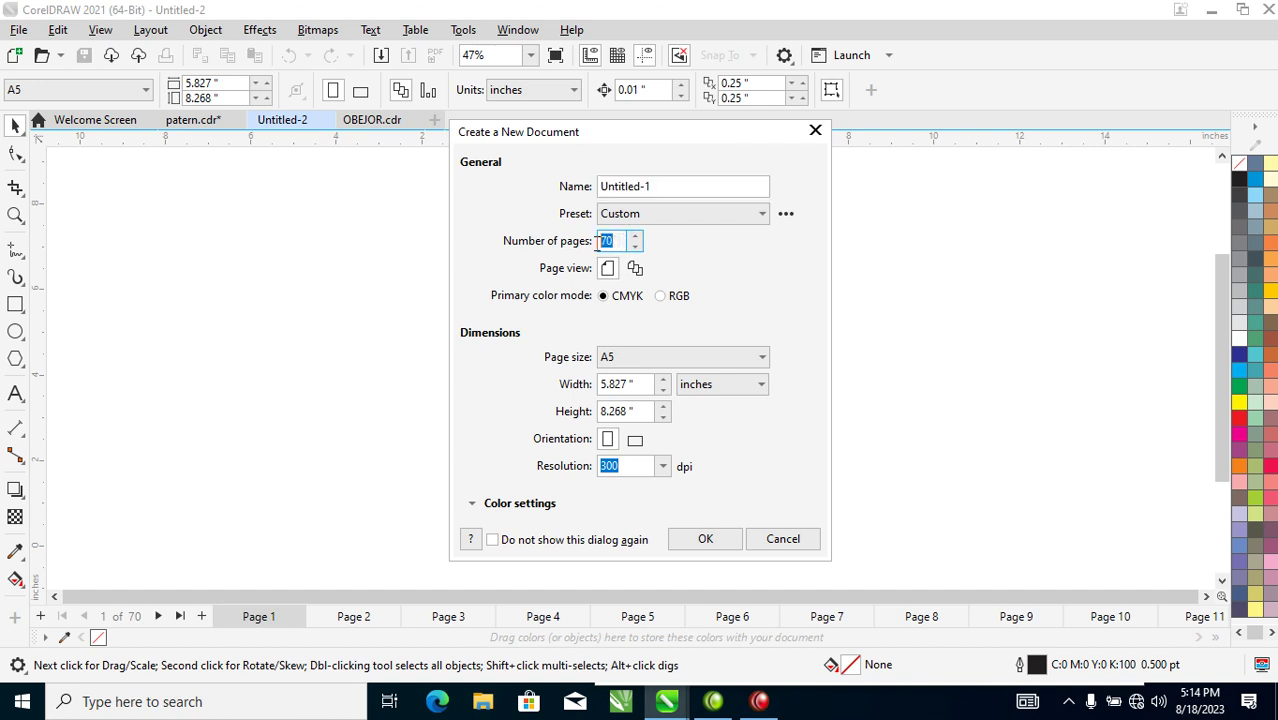
pyautogui.write('200')
pyautogui.moveTo(750, 186); pyautogui.dragTo(506, 190)
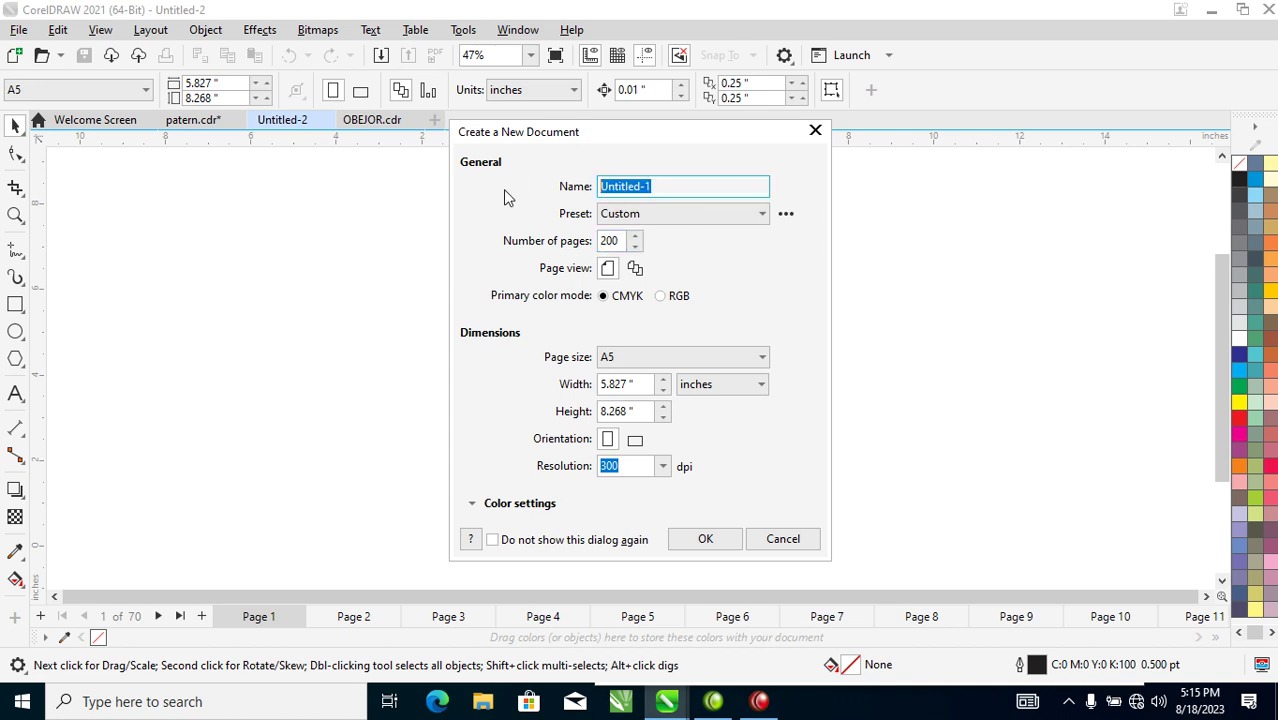
pyautogui.write('you')
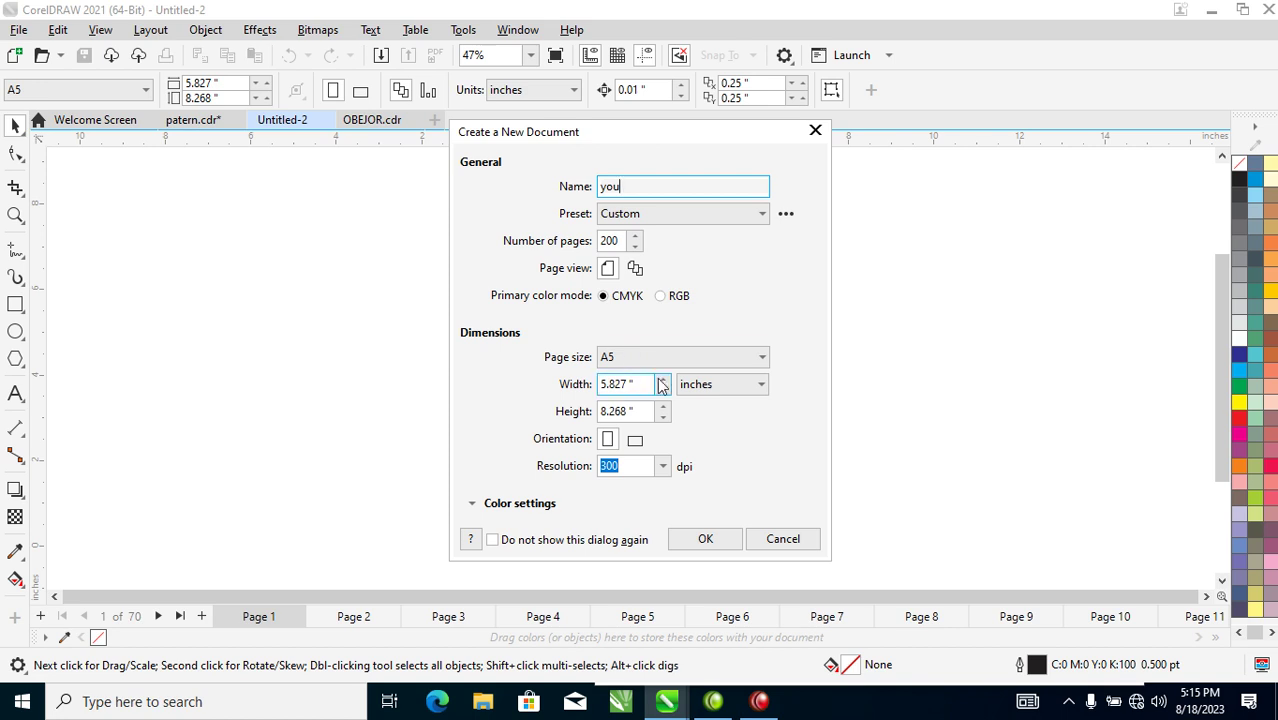
# Set the page size to A6 with inches as the unit, keep the resolution at 300 dpi, and create the document.
pyautogui.click(746, 359)
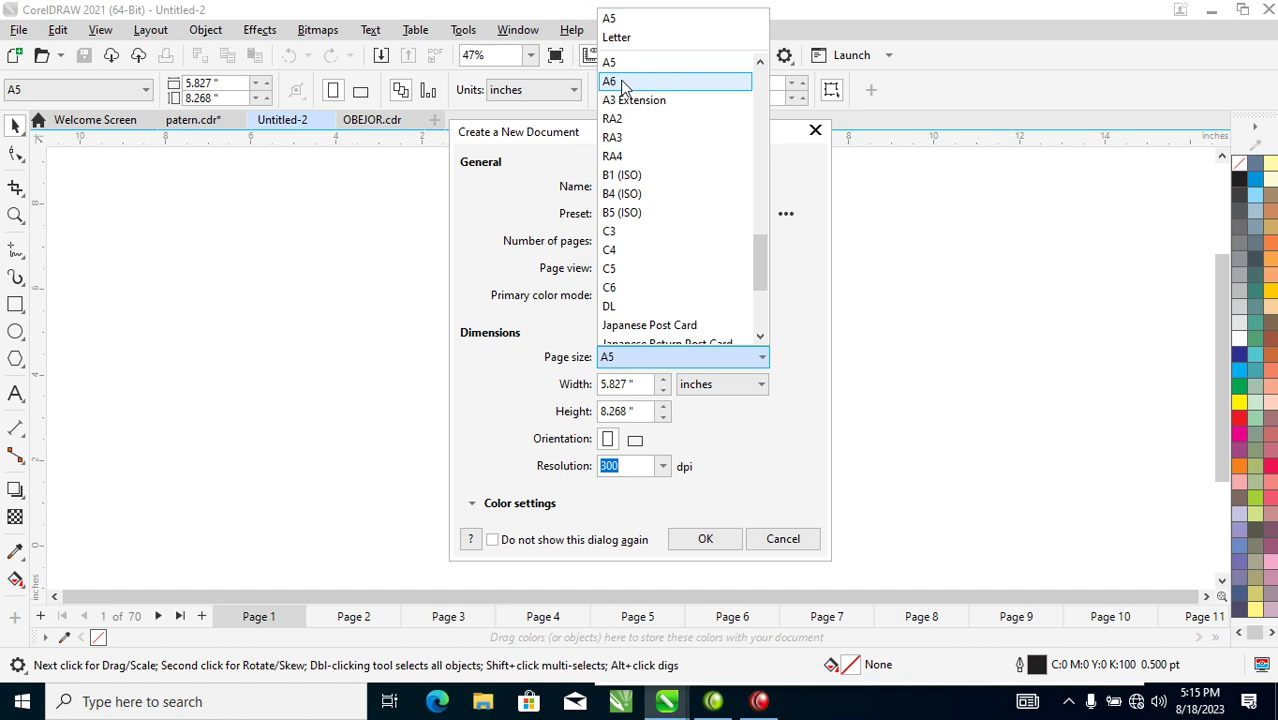
pyautogui.click(622, 82)
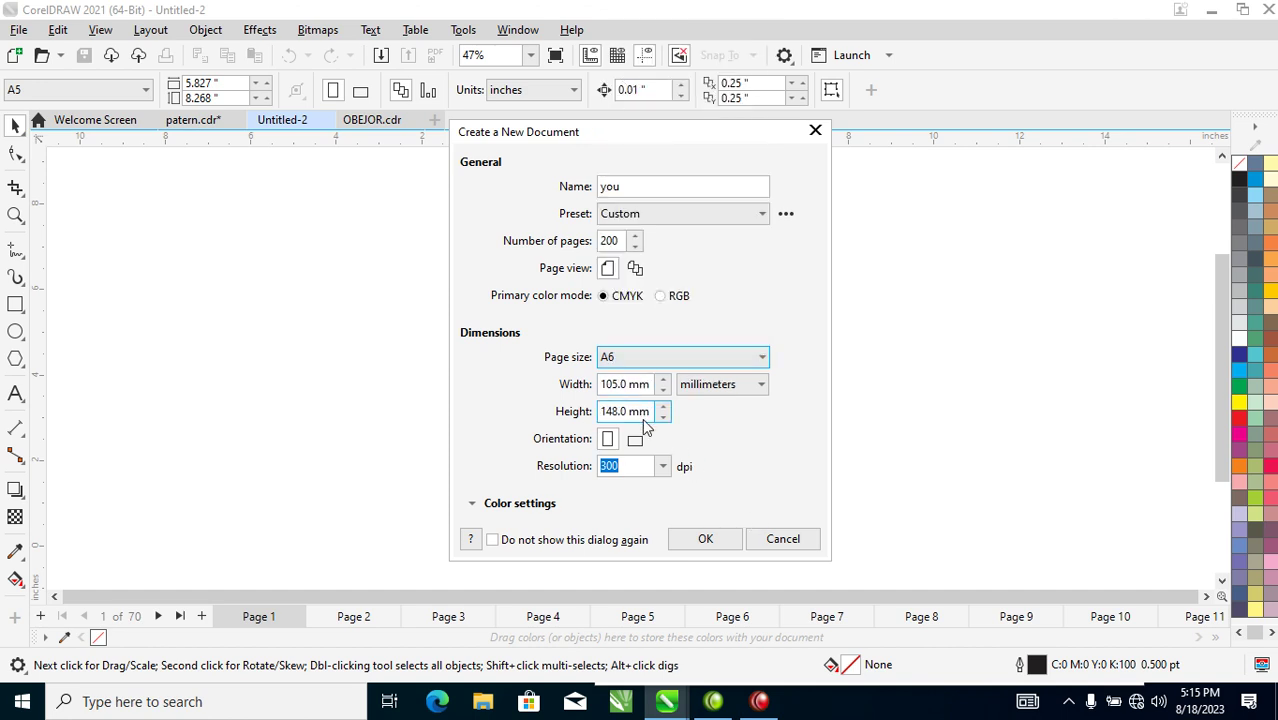
pyautogui.click(761, 389)
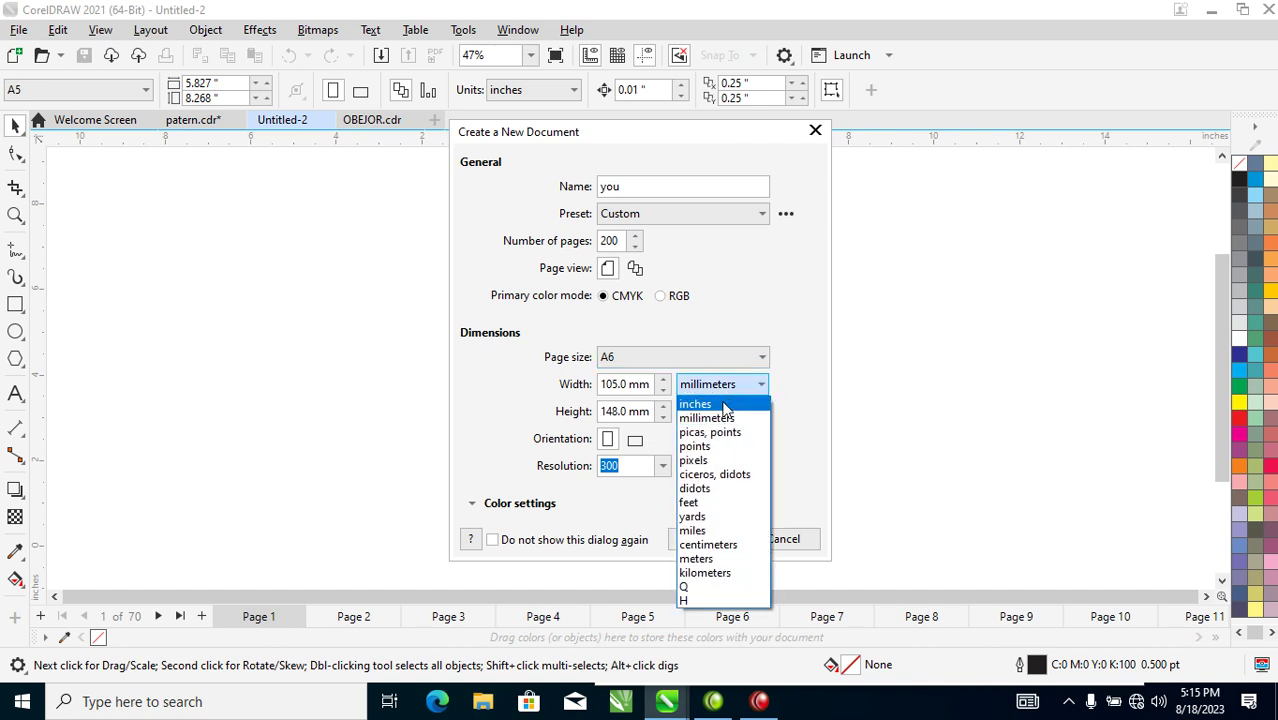
pyautogui.click(725, 405)
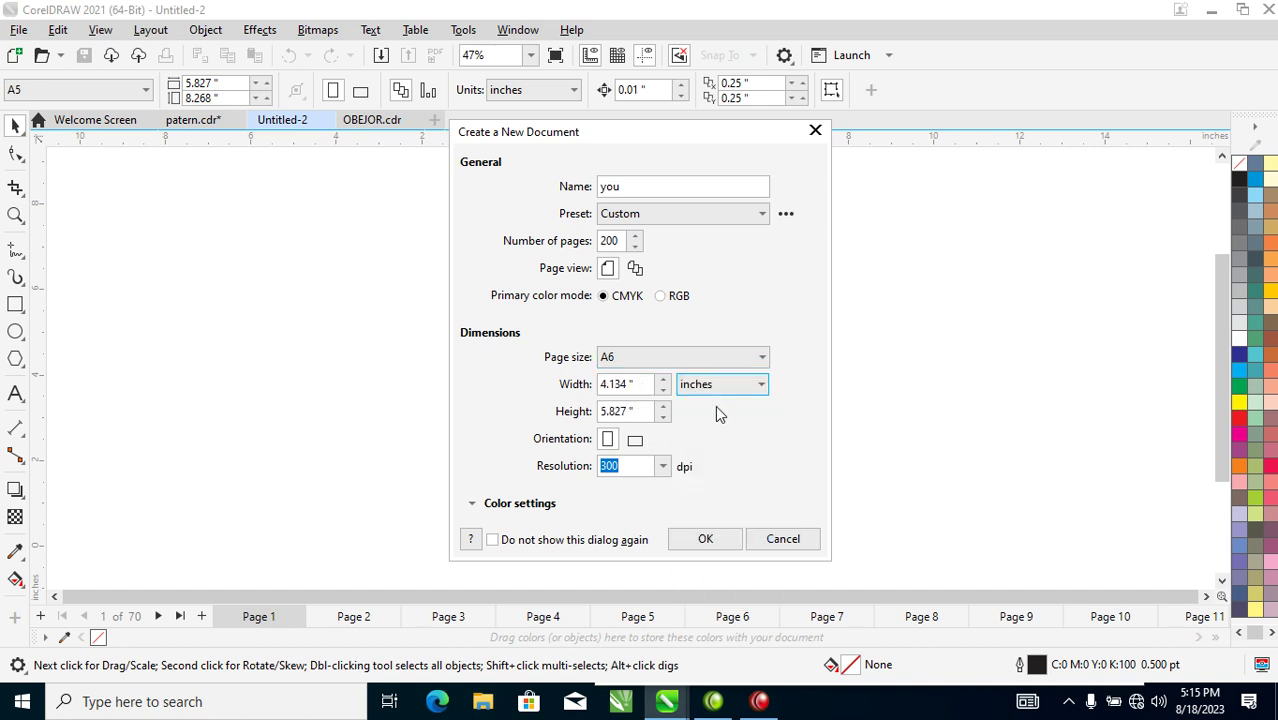
pyautogui.click(631, 467)
pyautogui.moveTo(631, 467); pyautogui.dragTo(599, 466)
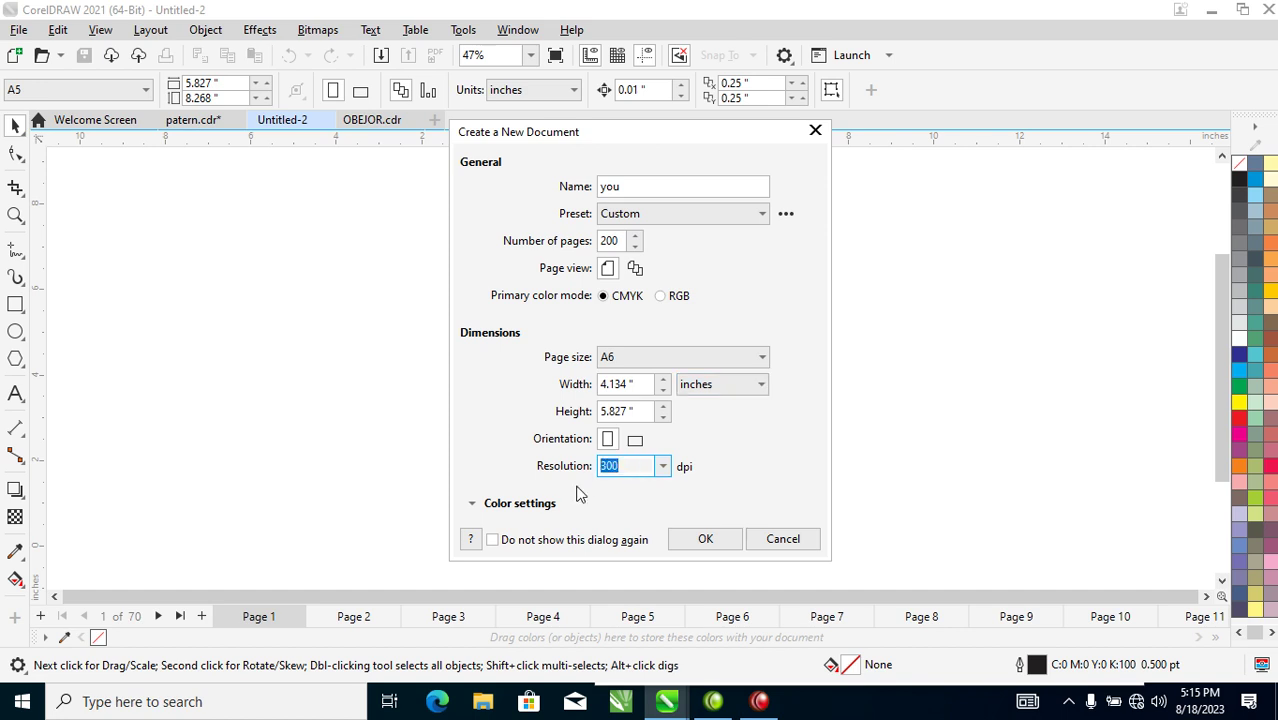
pyautogui.click(706, 540)
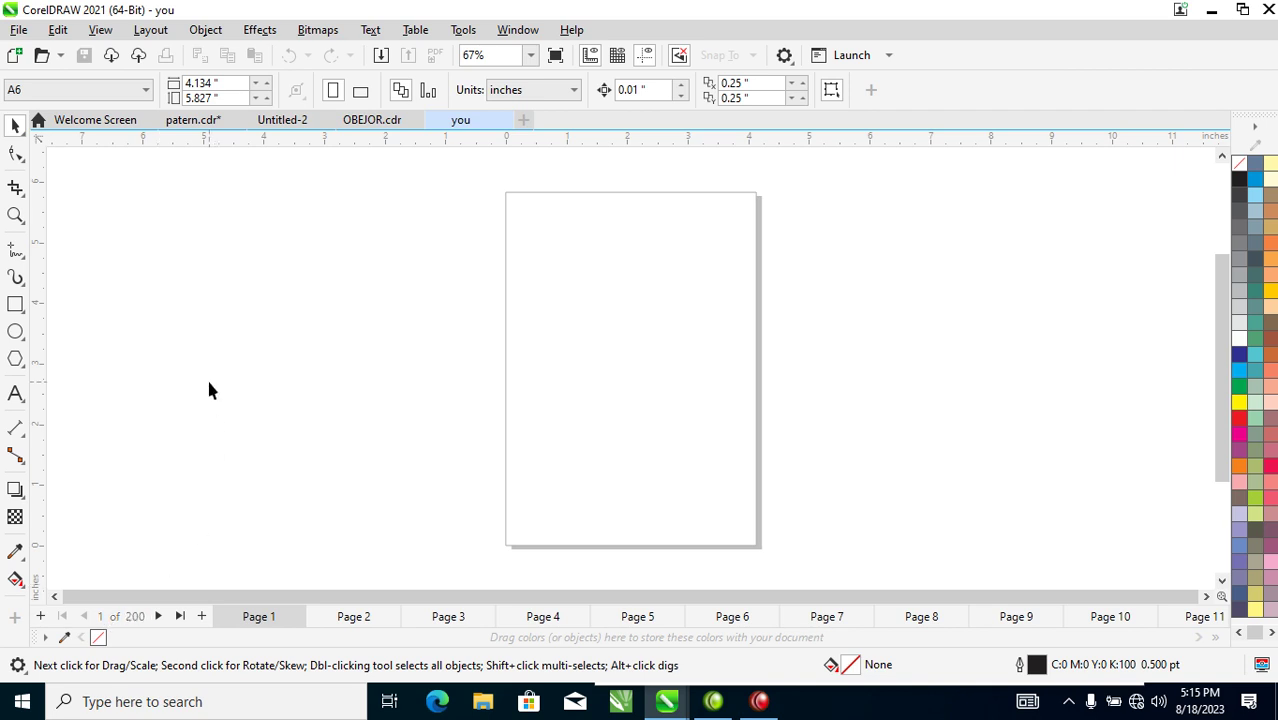
# View the available templates for a new document and close the gallery without choosing one.
pyautogui.click(19, 30)
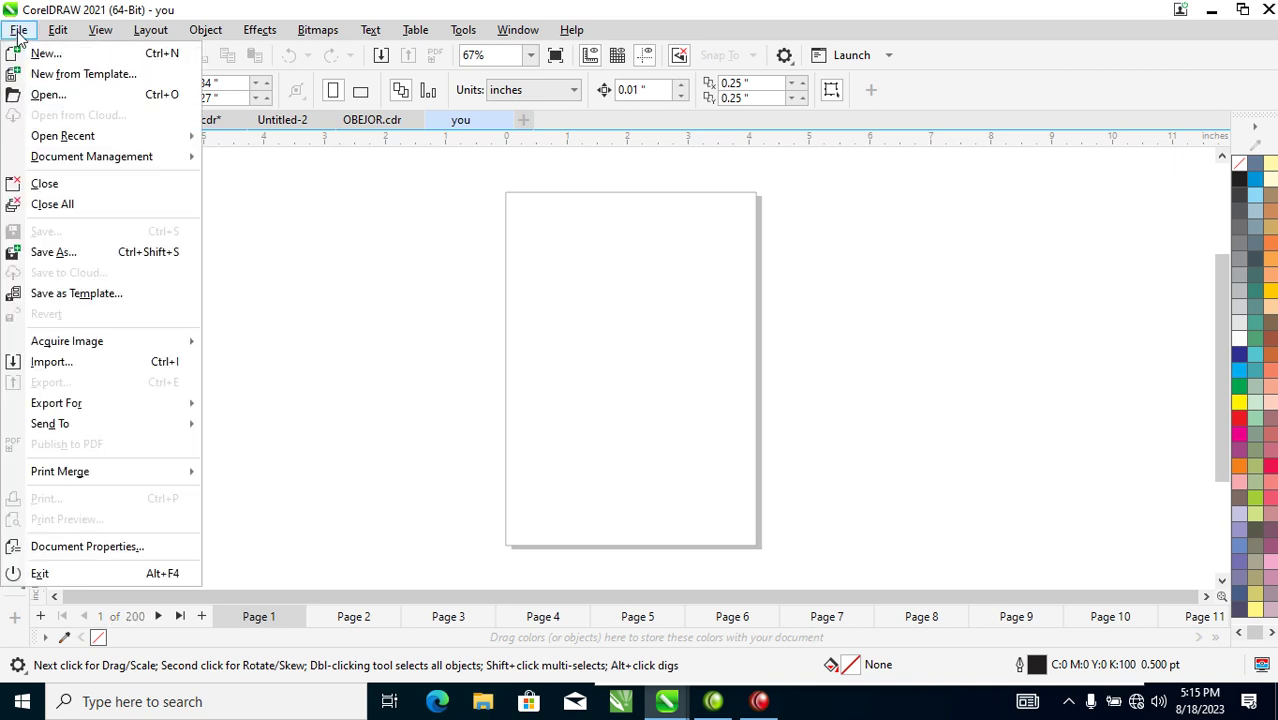
pyautogui.click(68, 78)
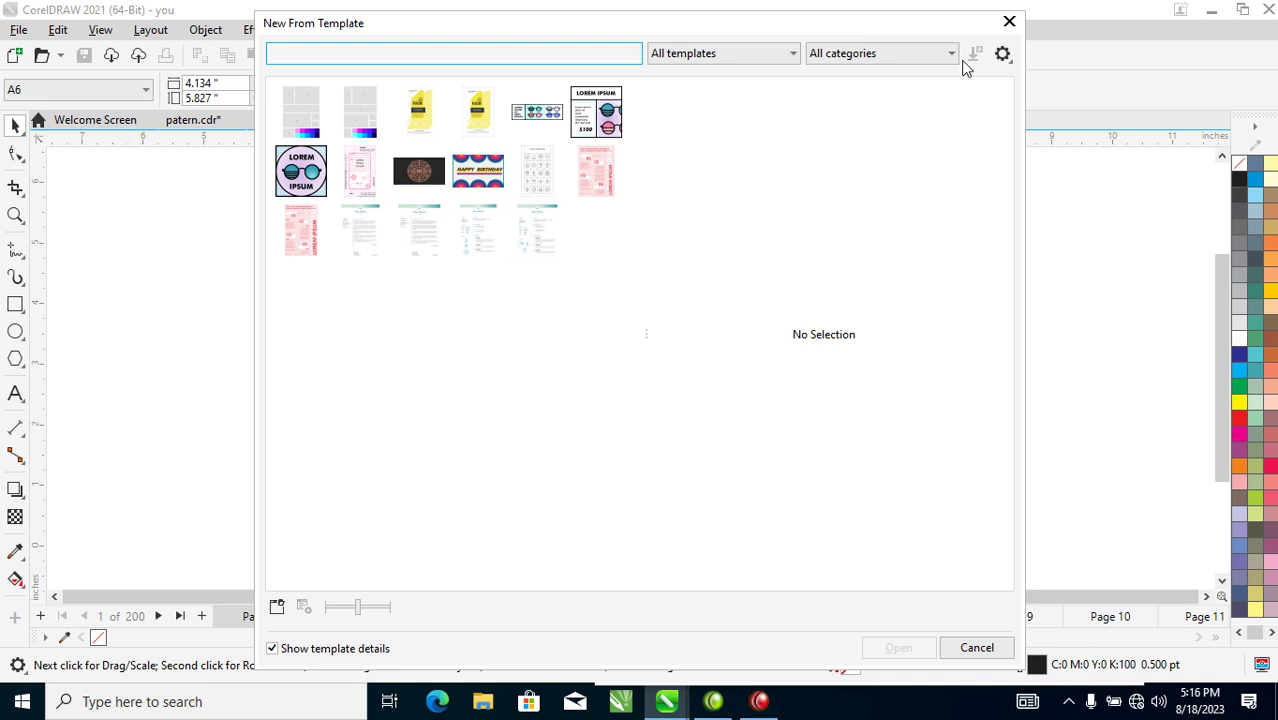
pyautogui.click(1008, 26)
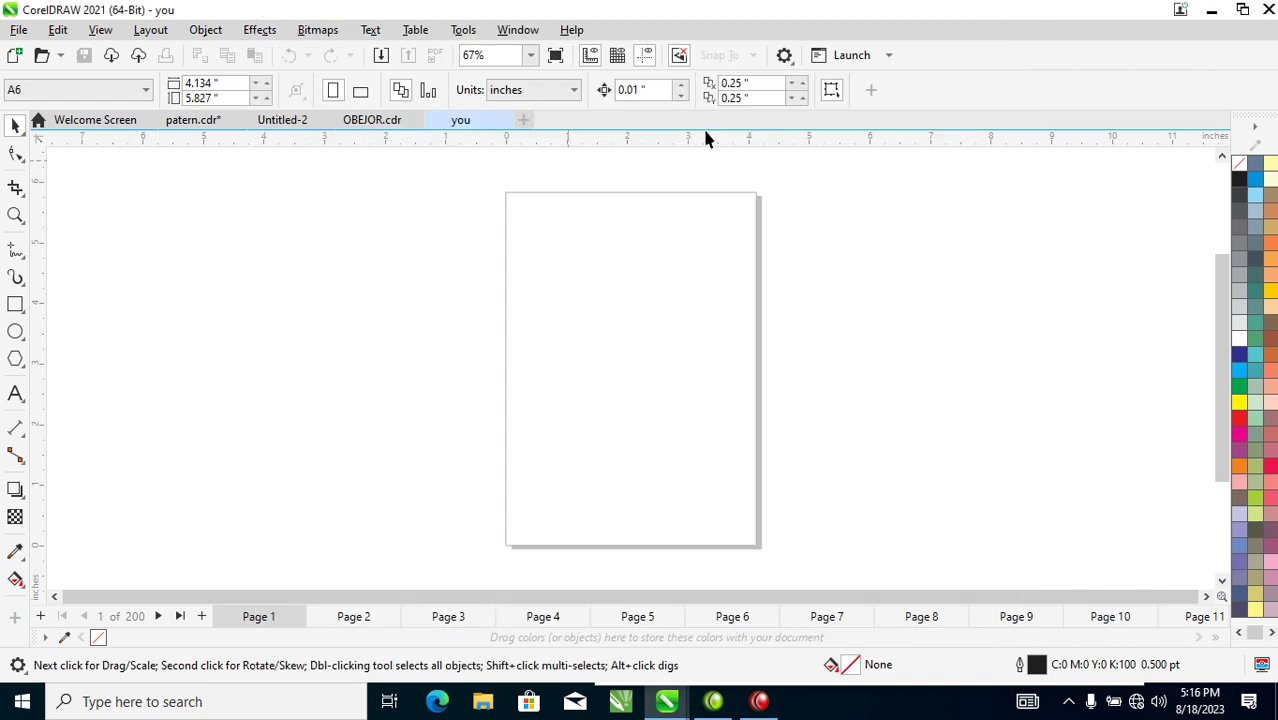
# Open the drawing patern from the "my work" folder, reverting it to its saved version.
pyautogui.click(19, 30)
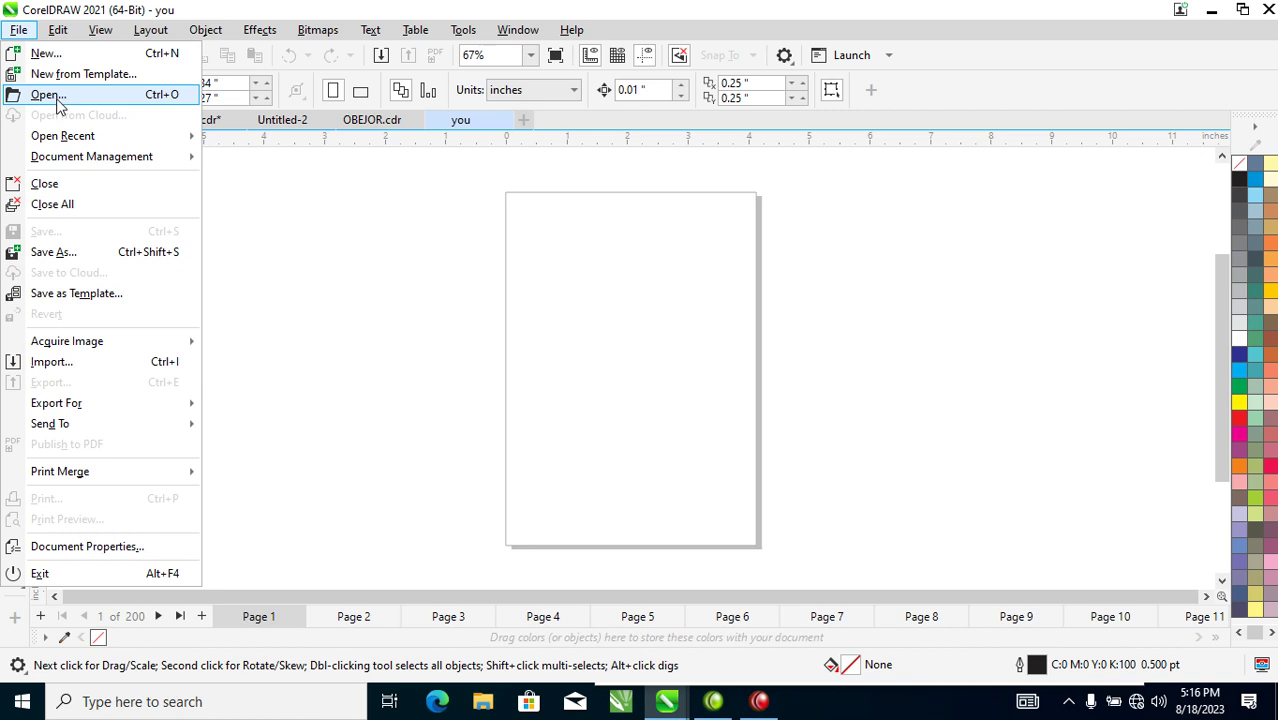
pyautogui.click(58, 100)
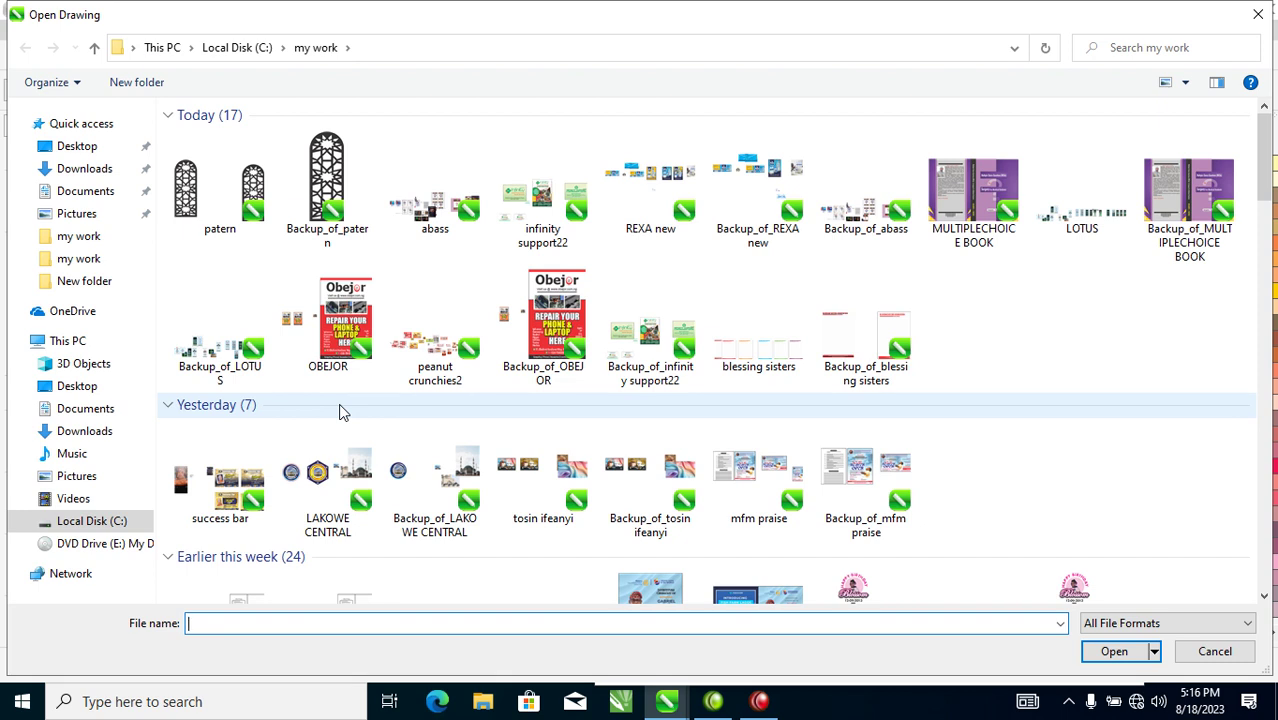
pyautogui.click(240, 195)
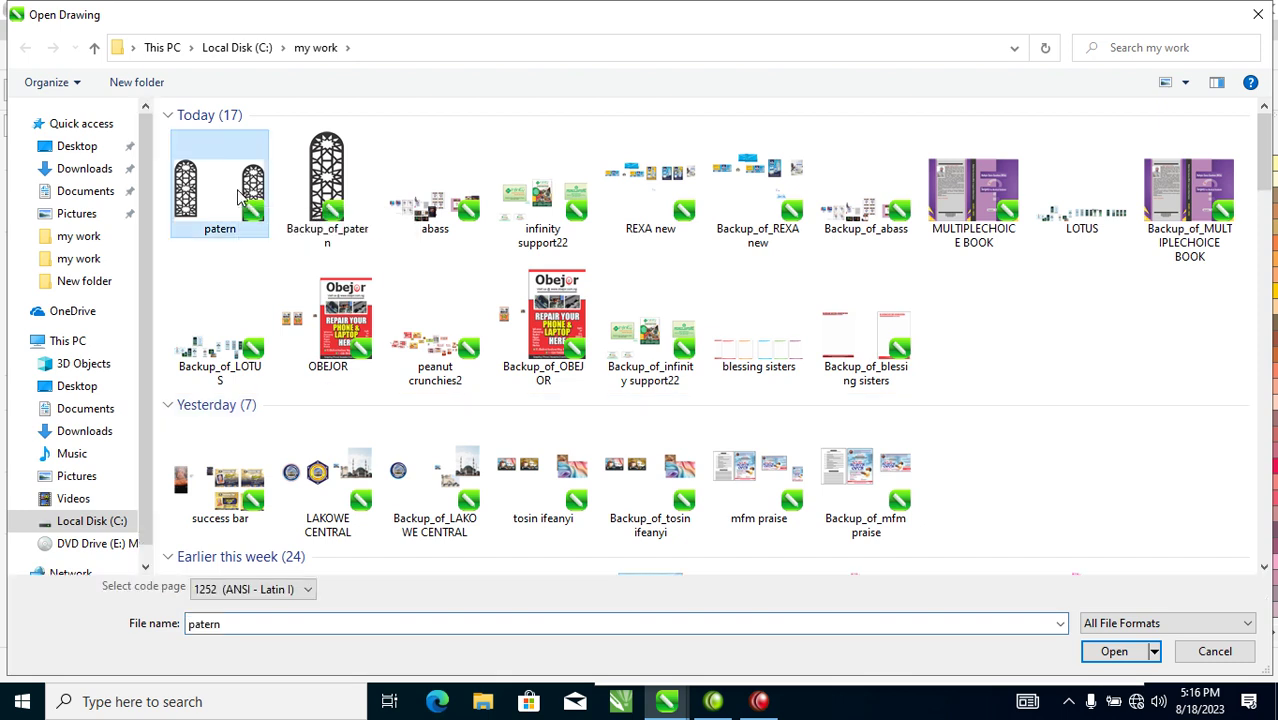
pyautogui.click(1114, 652)
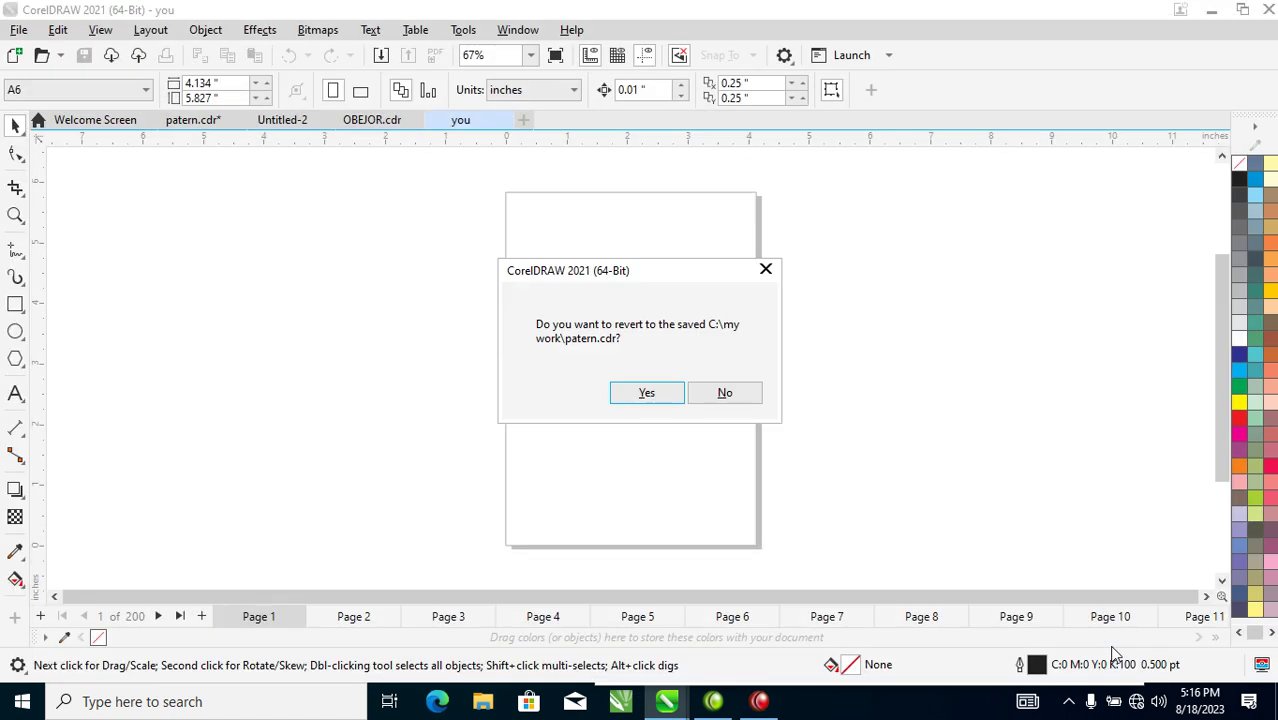
pyautogui.click(650, 395)
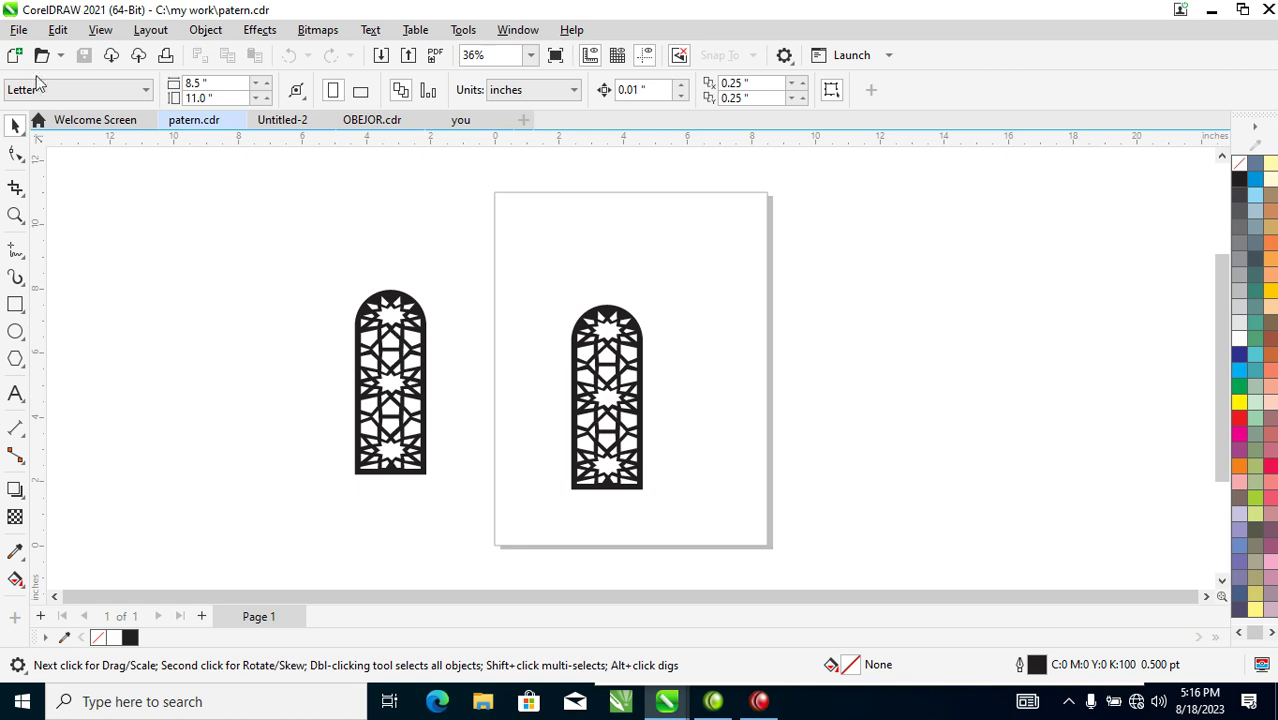
# Try to open the recent file receipt.cdr from drive D.
pyautogui.click(19, 30)
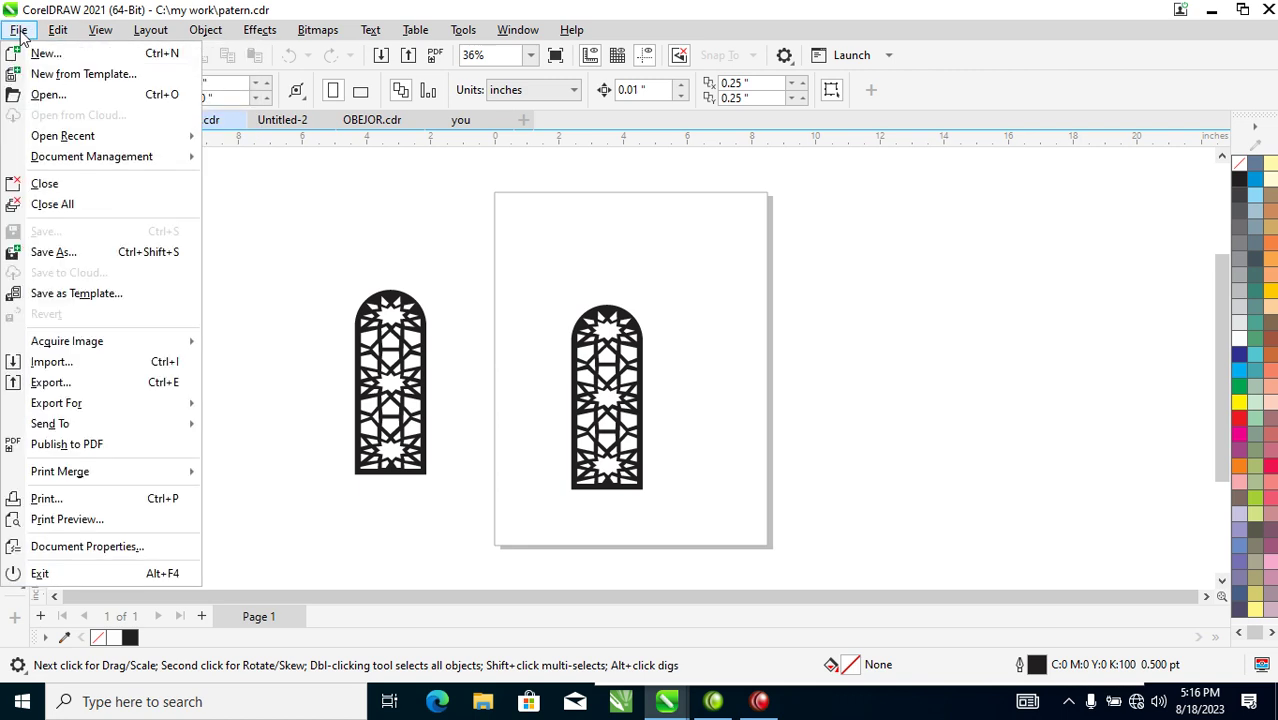
pyautogui.moveTo(65, 141)
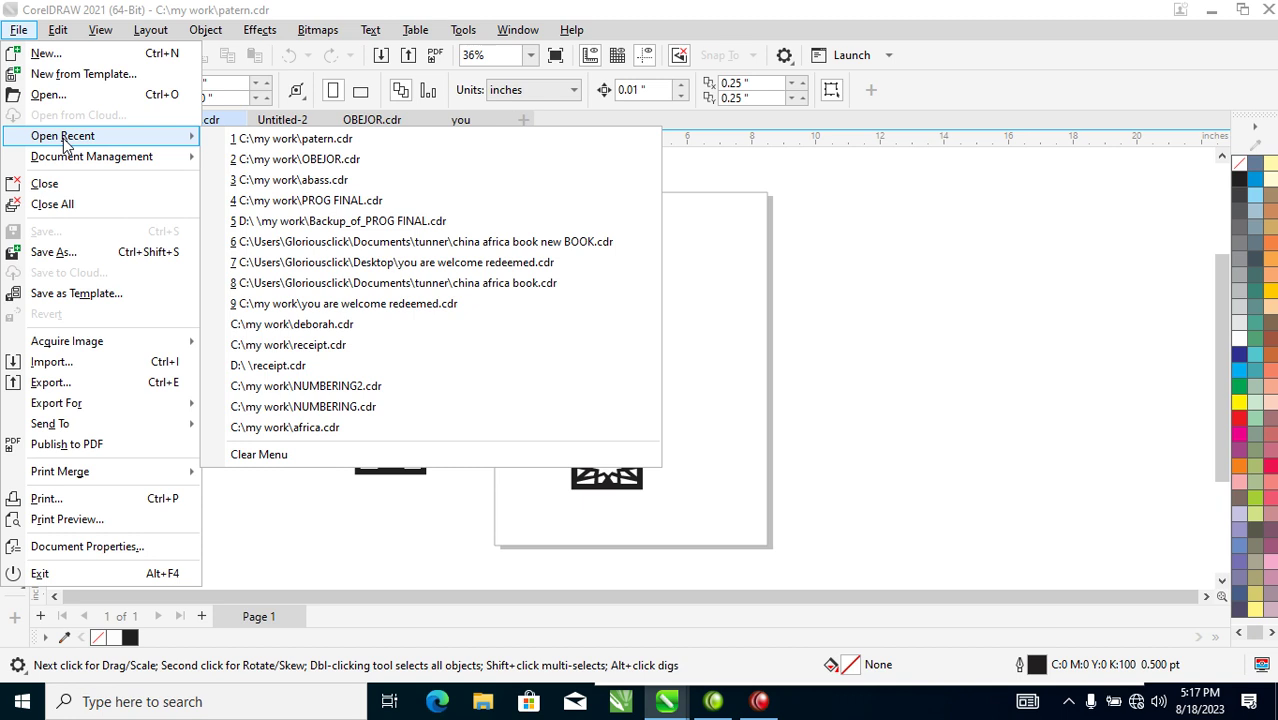
pyautogui.click(296, 366)
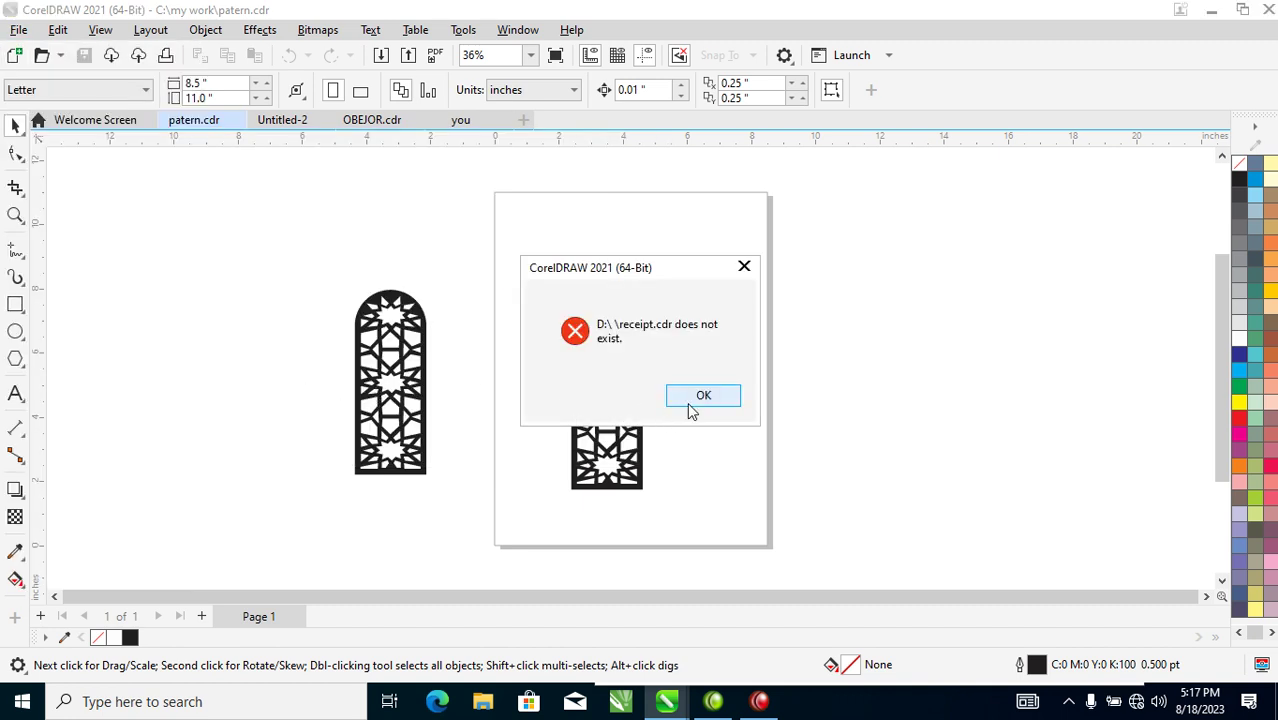
pyautogui.click(744, 267)
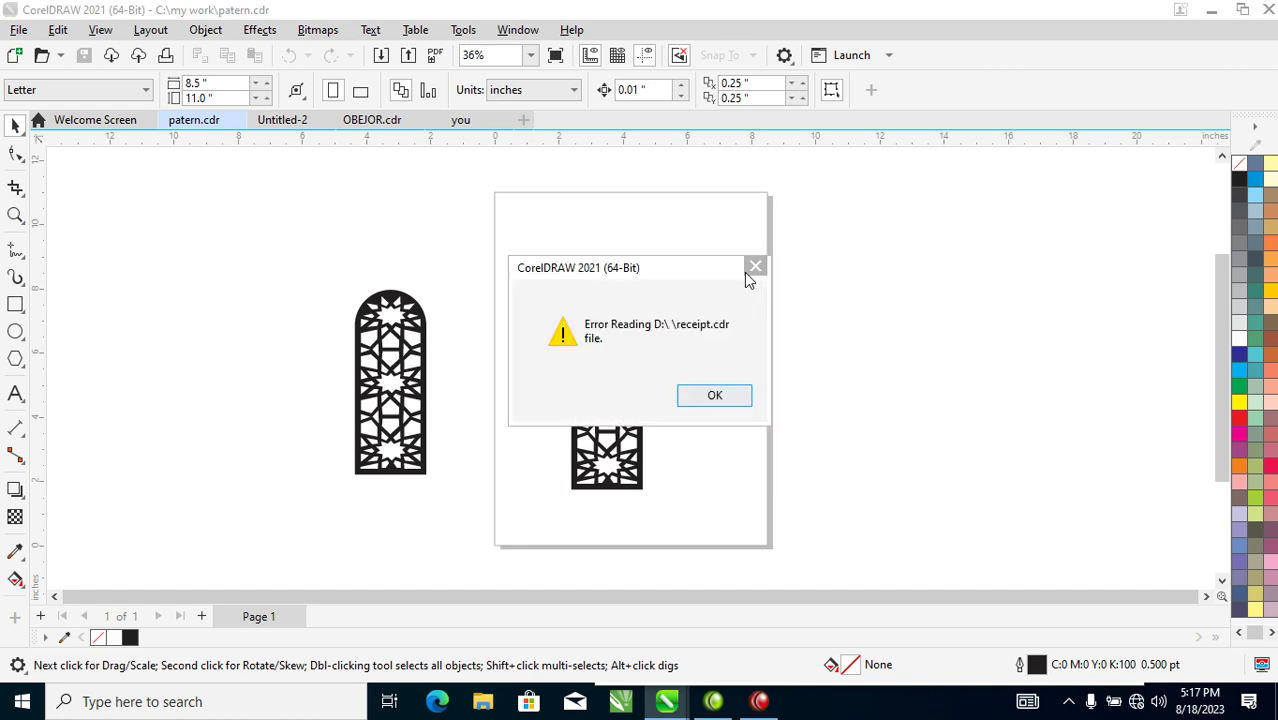
pyautogui.click(754, 266)
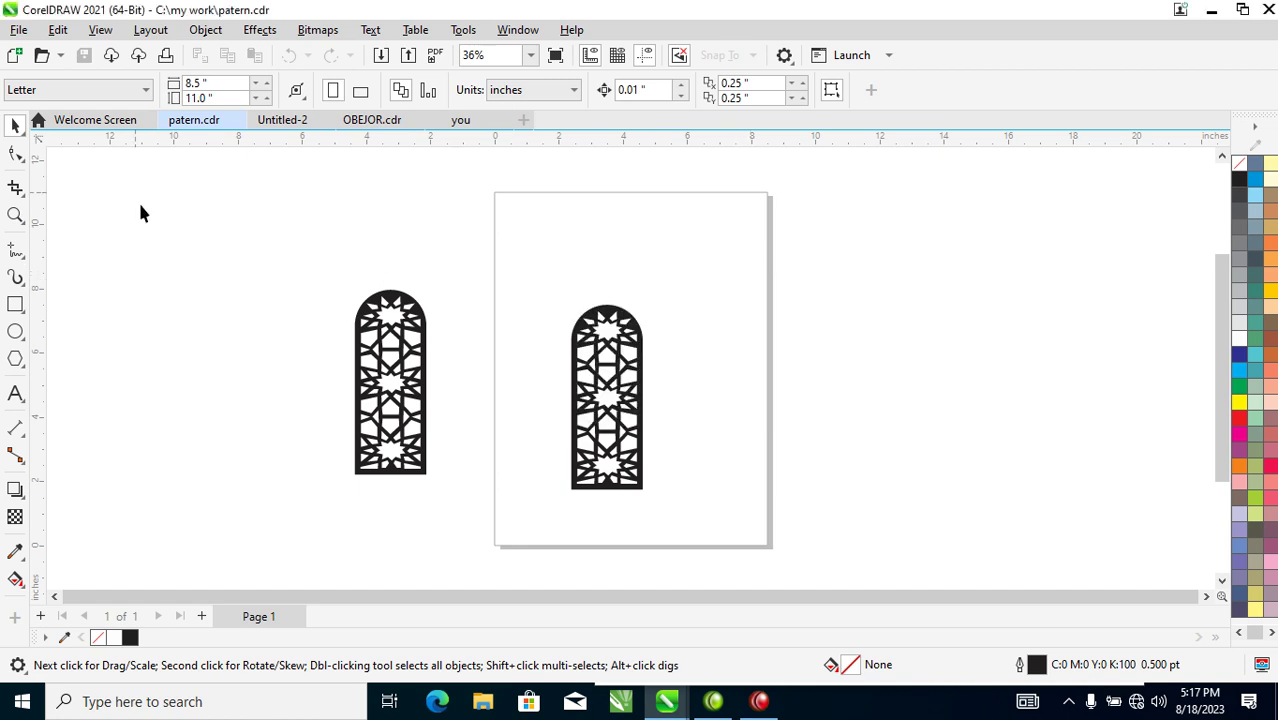
# Open OBEJOR.cdr in the "my work" folder from the recently used files.
pyautogui.click(19, 30)
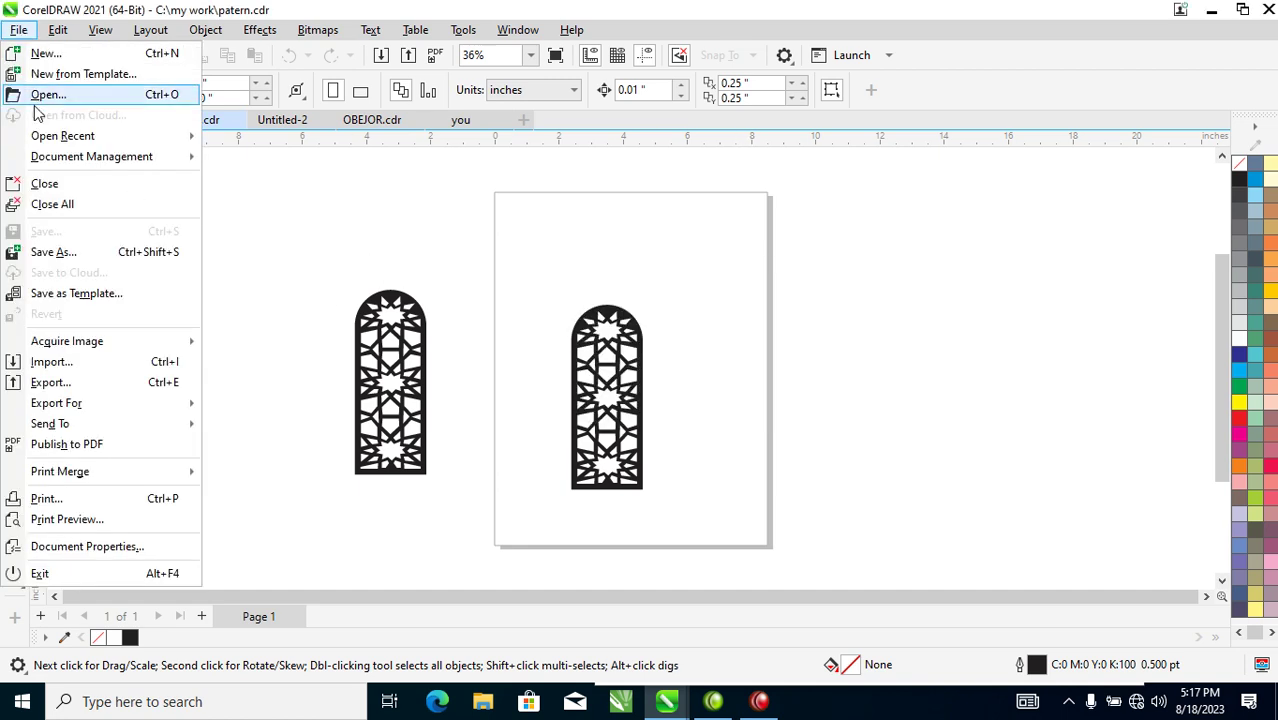
pyautogui.moveTo(90, 135)
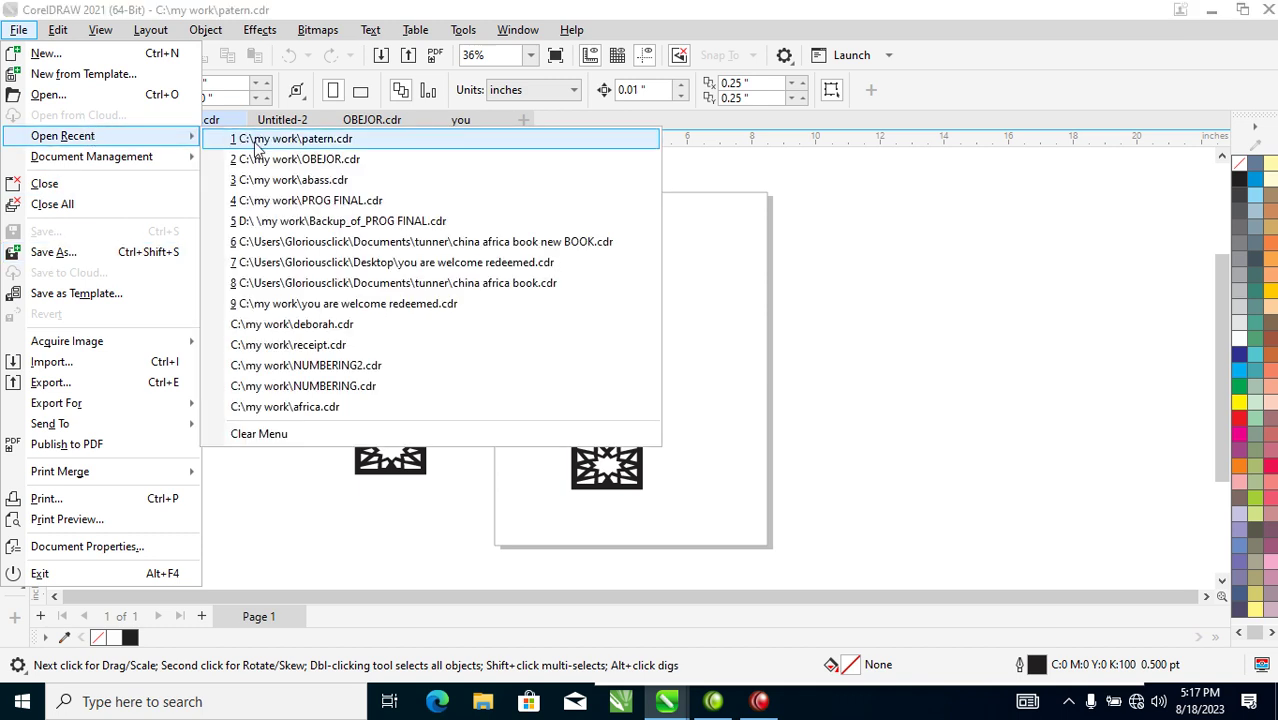
pyautogui.click(318, 164)
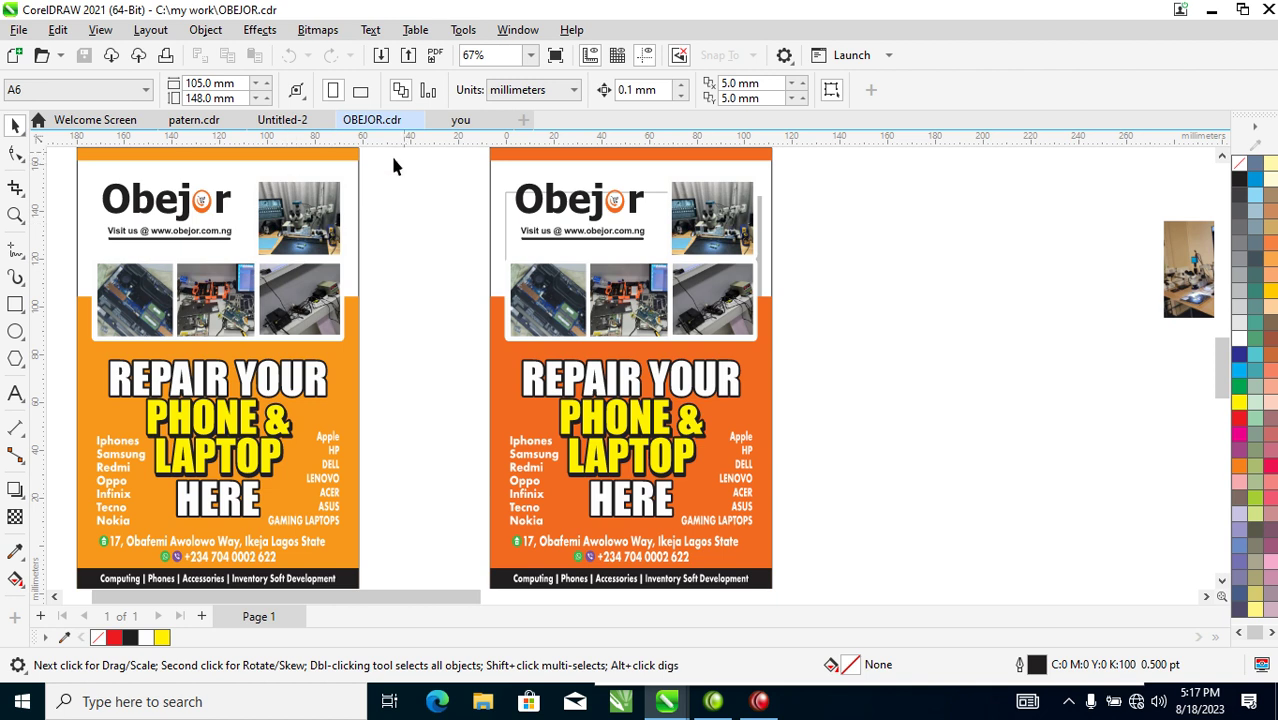
# Switch to the document "you" and close it.
pyautogui.click(460, 120)
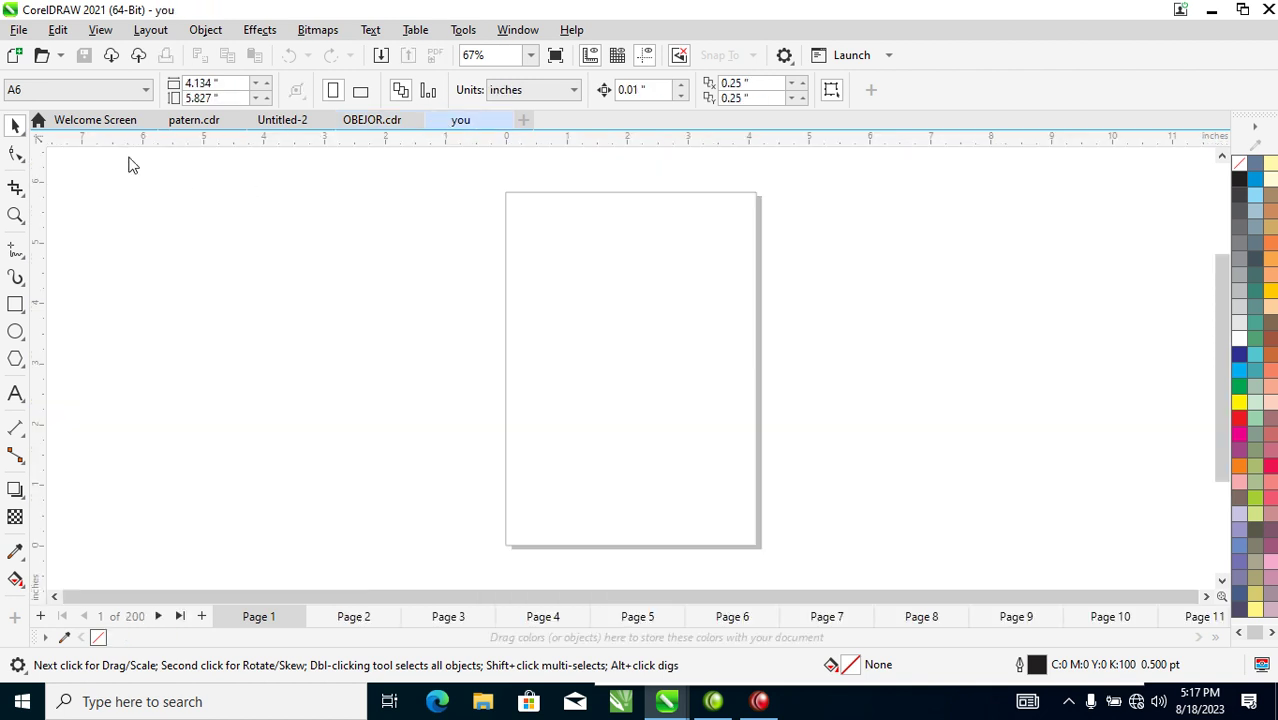
pyautogui.click(18, 30)
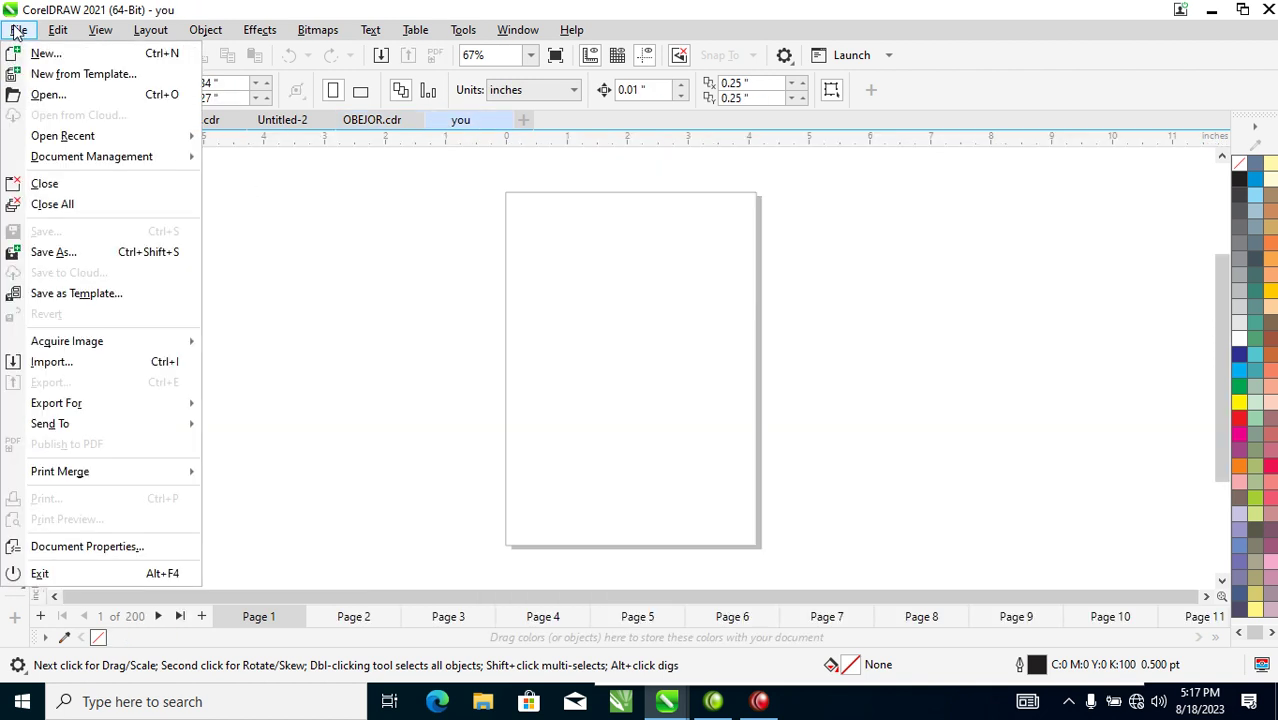
pyautogui.moveTo(62, 167)
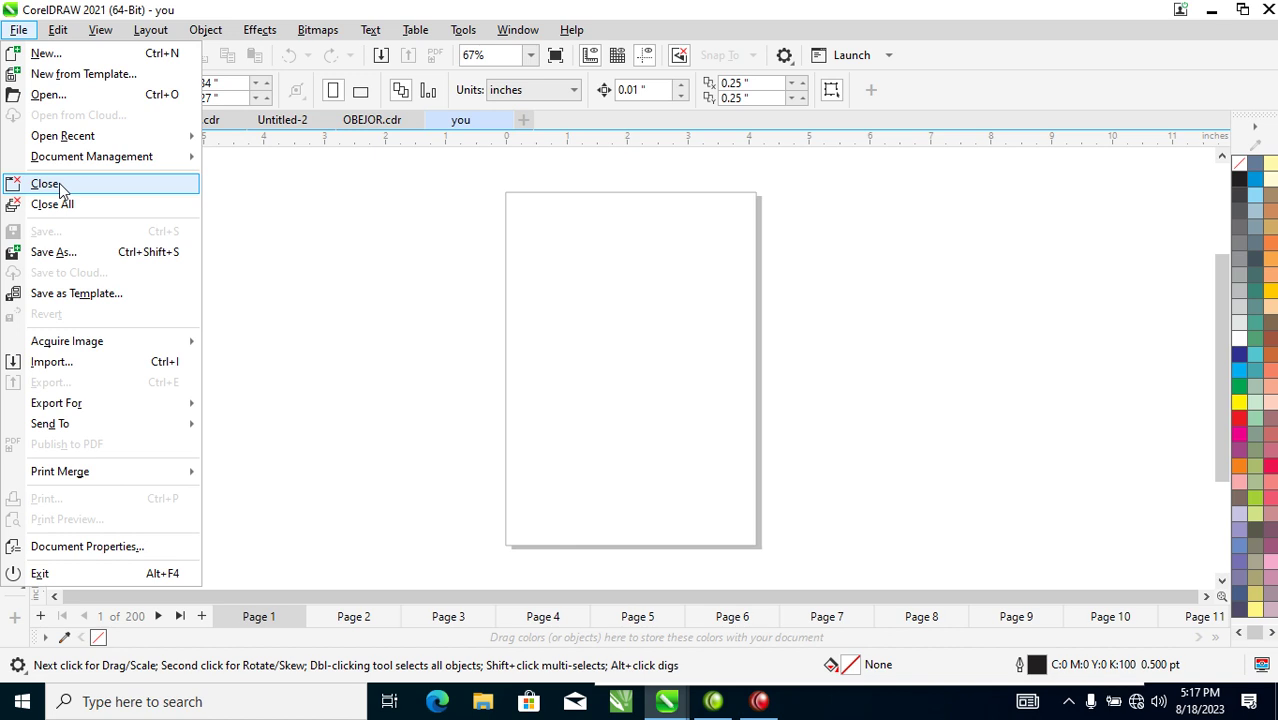
pyautogui.click(60, 188)
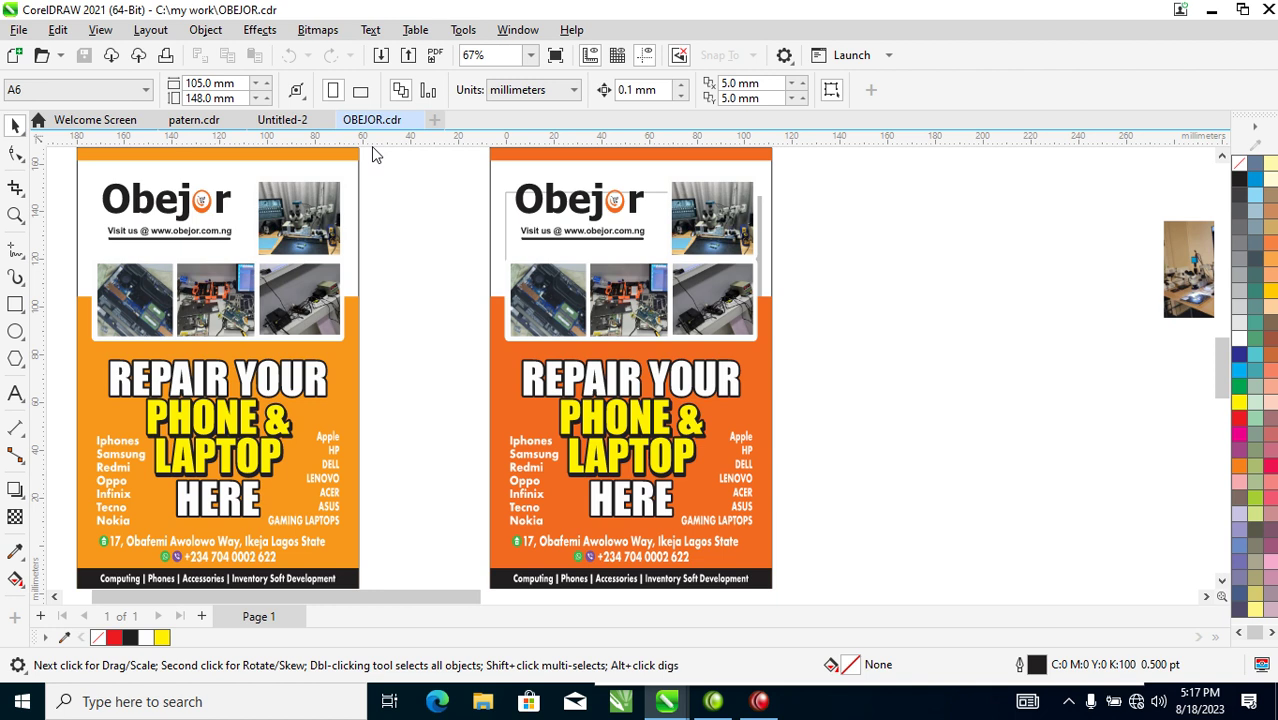
# Create another new document, accepting the offered settings of 200 A6 pages in inches at 300 dpi.
pyautogui.click(436, 120)
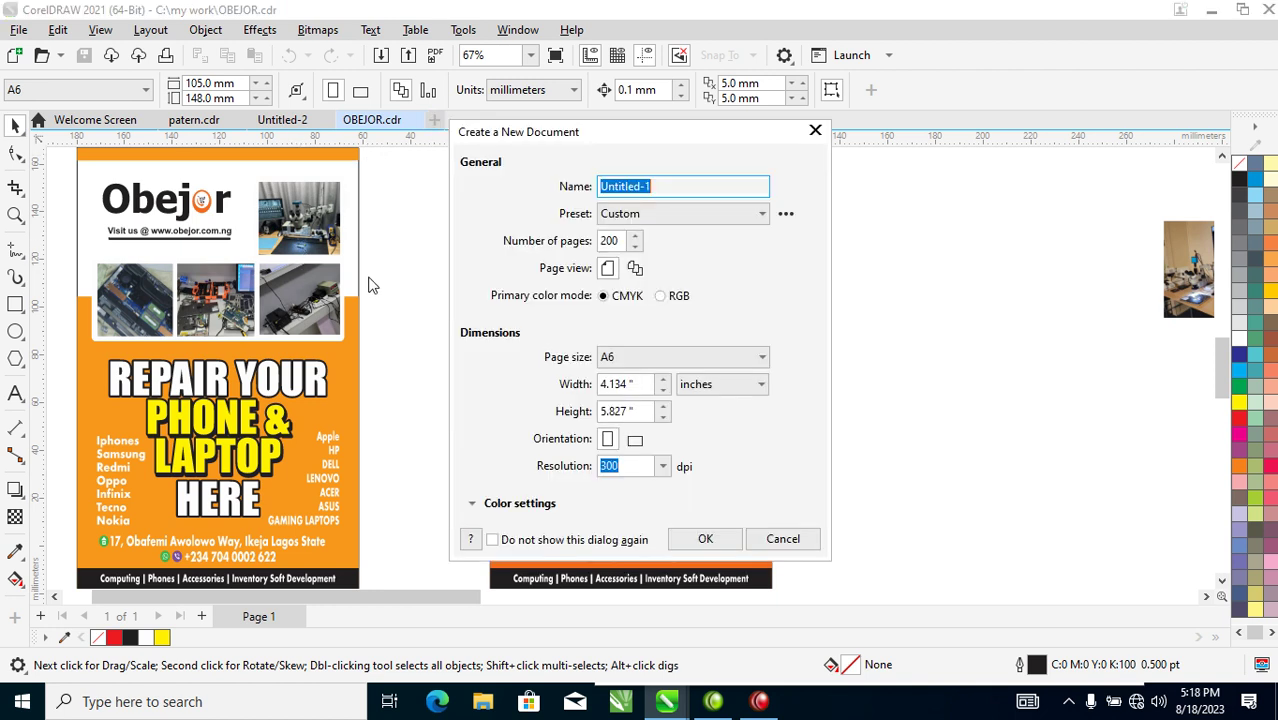
pyautogui.click(705, 537)
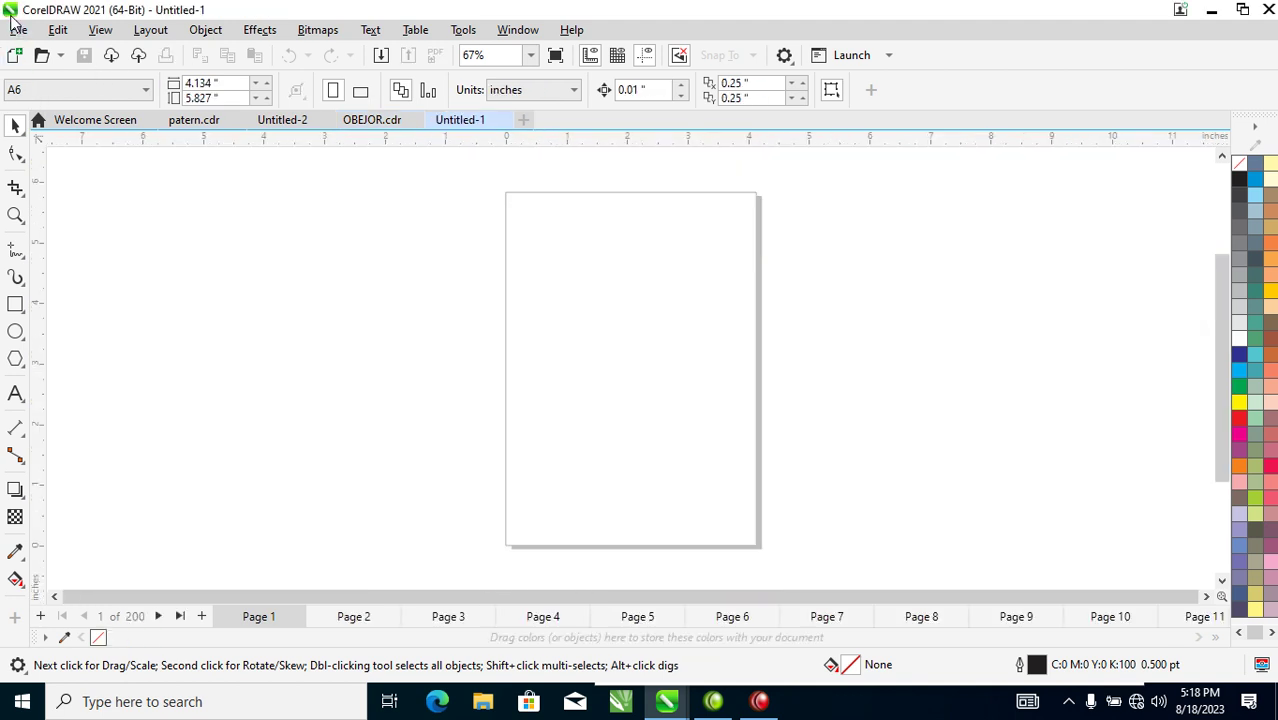
# Close all open documents and open patern.cdr from the "my work" folder.
pyautogui.click(19, 30)
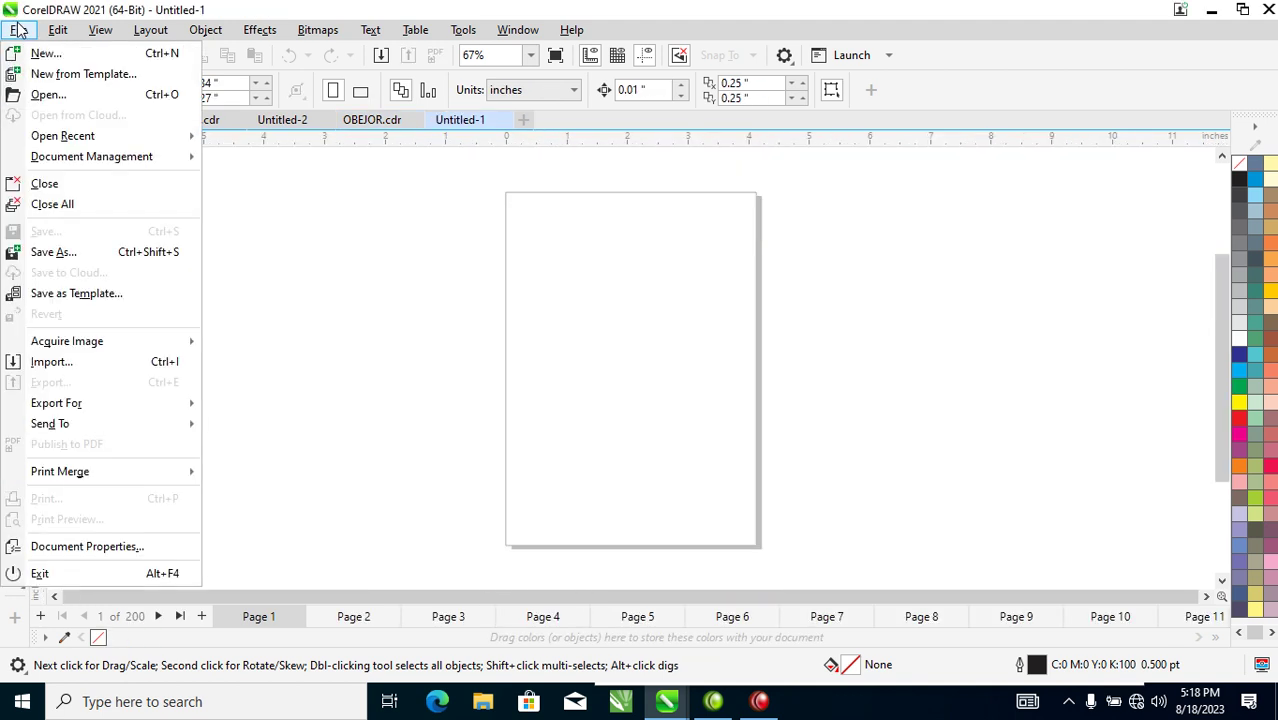
pyautogui.click(67, 207)
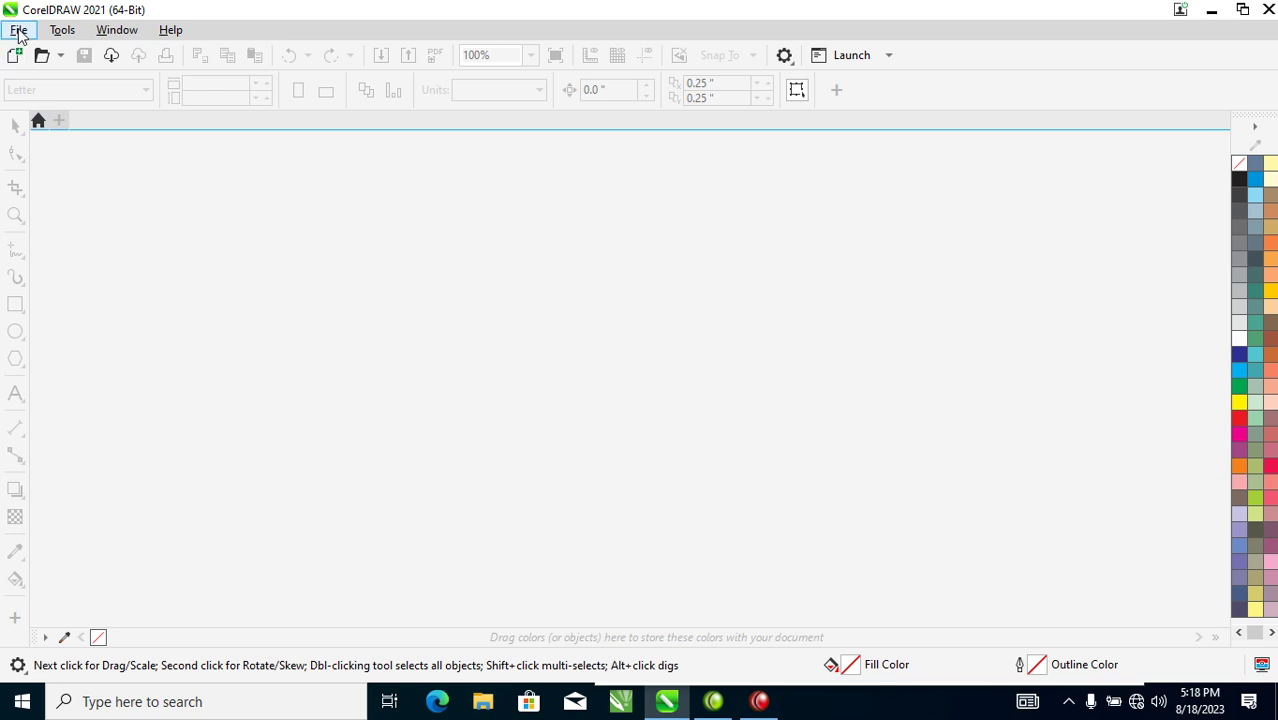
pyautogui.click(41, 55)
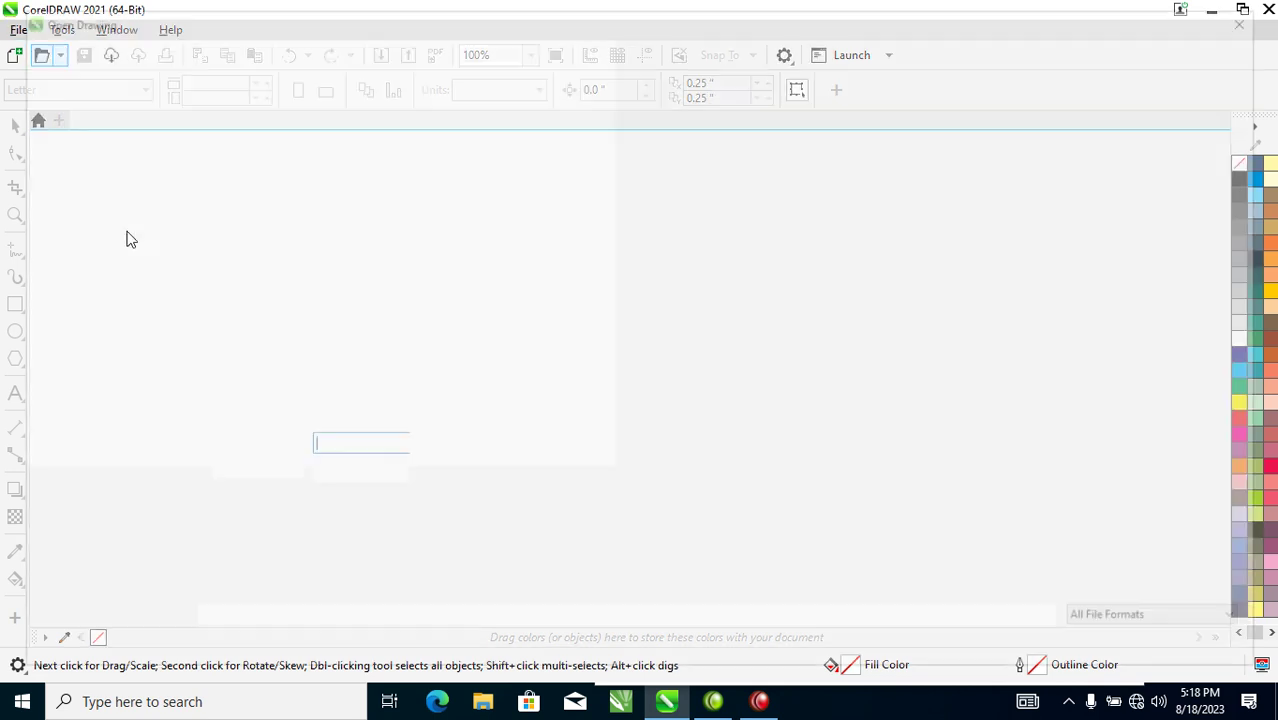
pyautogui.doubleClick(221, 192)
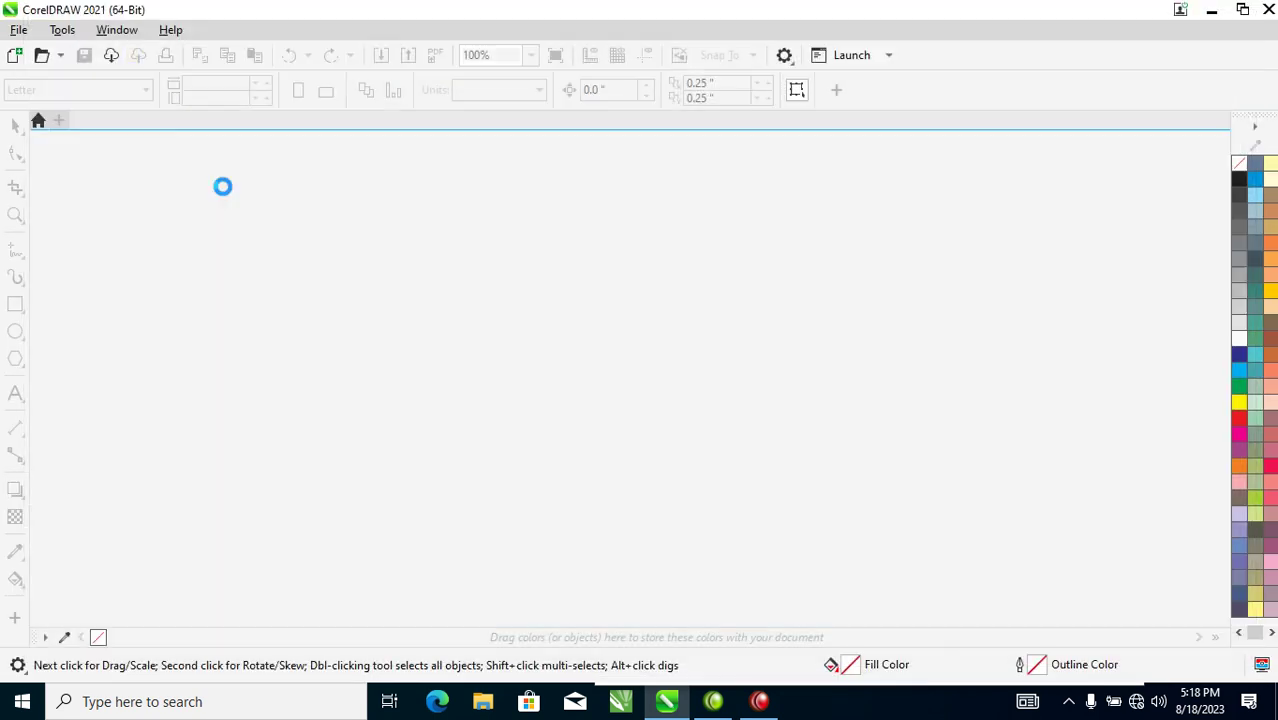
# Move the arched pattern beside the page farther left to about X -7.07 in and save the drawing.
pyautogui.click(19, 30)
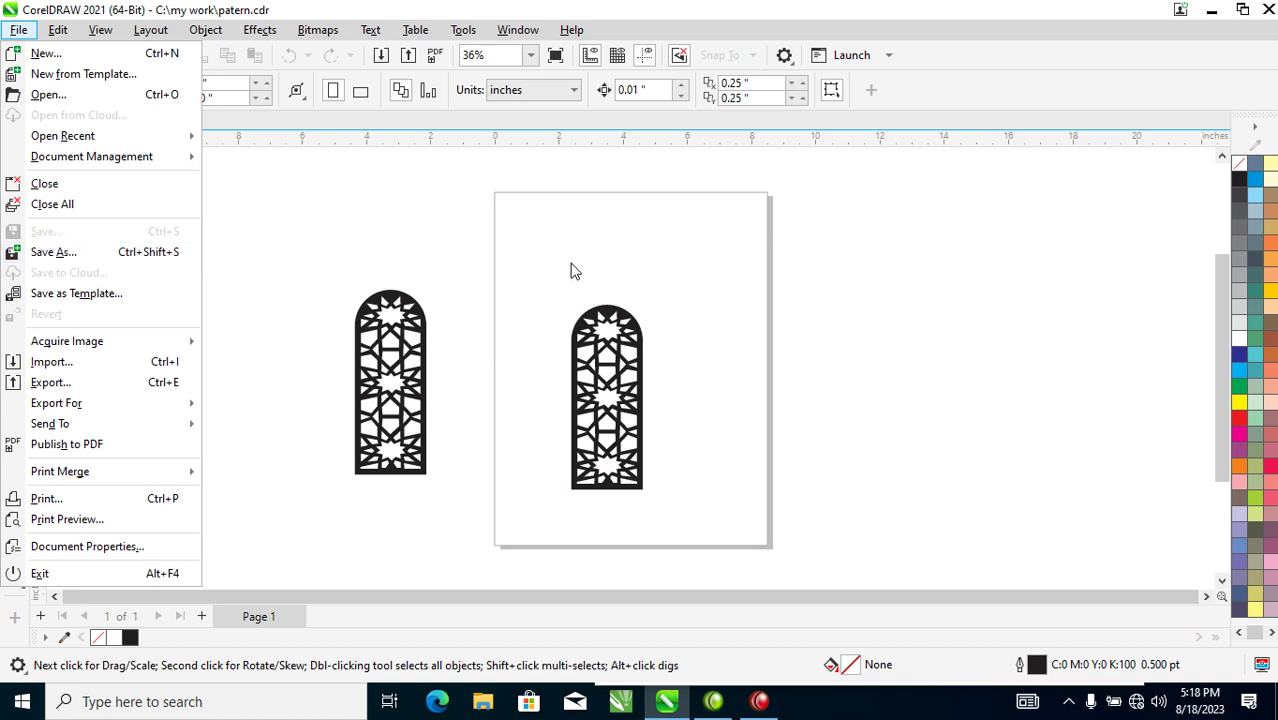
pyautogui.click(513, 226)
pyautogui.moveTo(325, 224); pyautogui.dragTo(508, 516)
pyautogui.moveTo(396, 388); pyautogui.dragTo(274, 388)
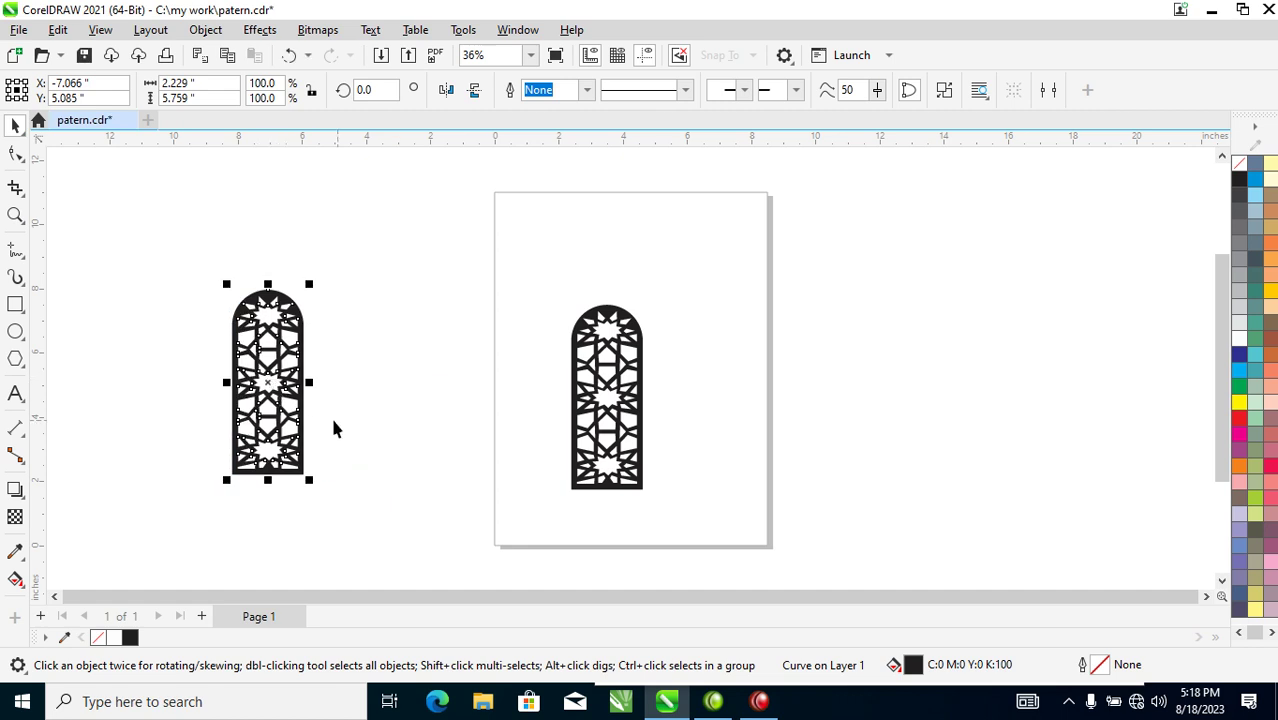
pyautogui.click(20, 30)
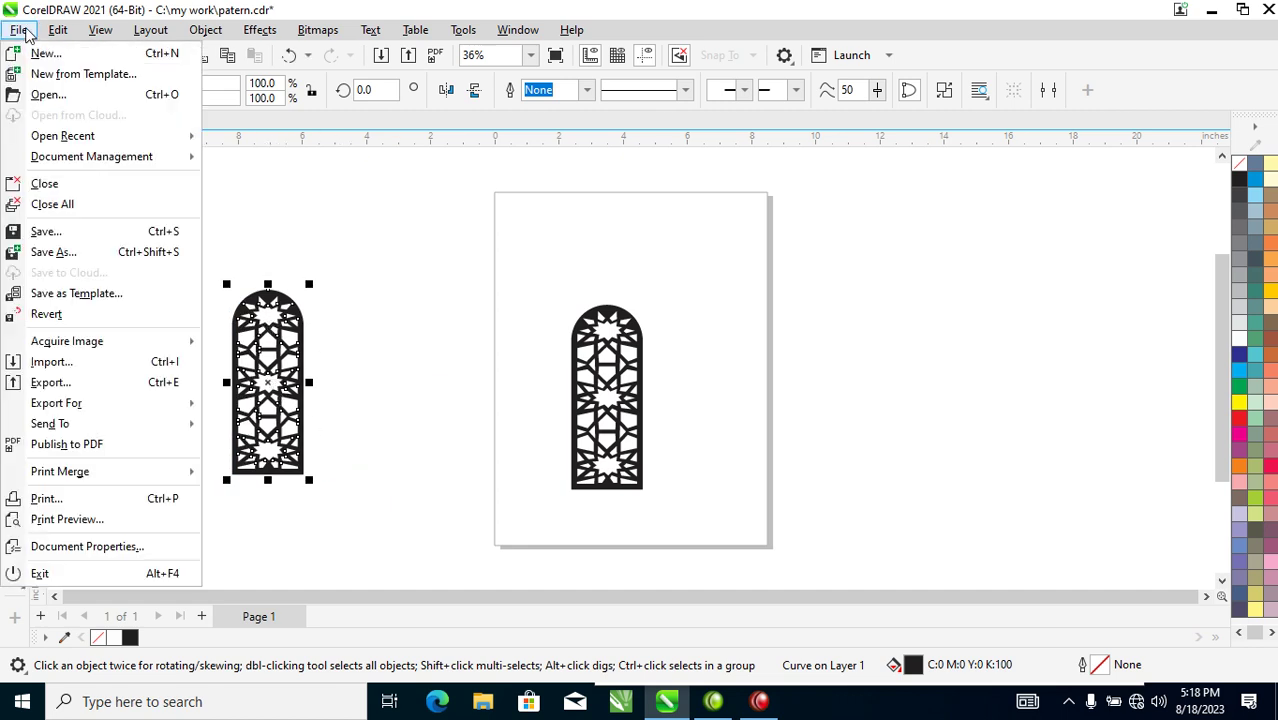
pyautogui.click(80, 234)
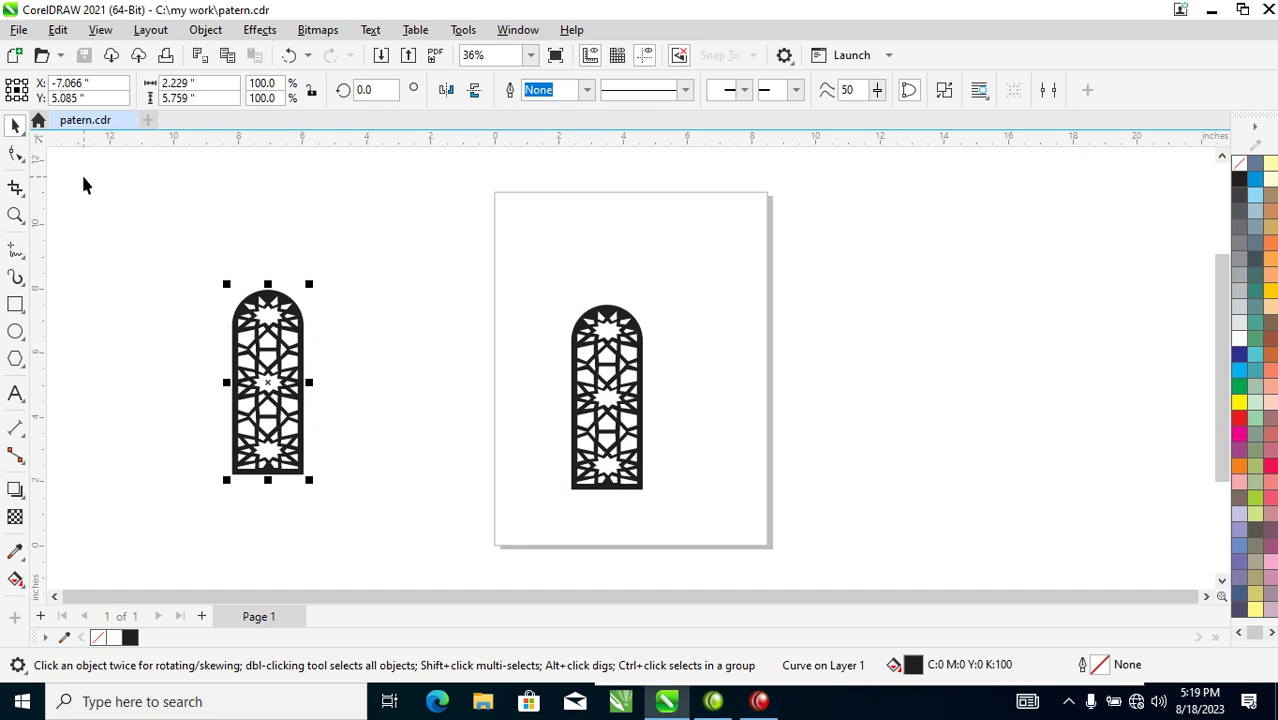
# Move the off-page pattern up and left to about X -8.93 in, Y 7.30 in, and save the drawing again.
pyautogui.click(18, 30)
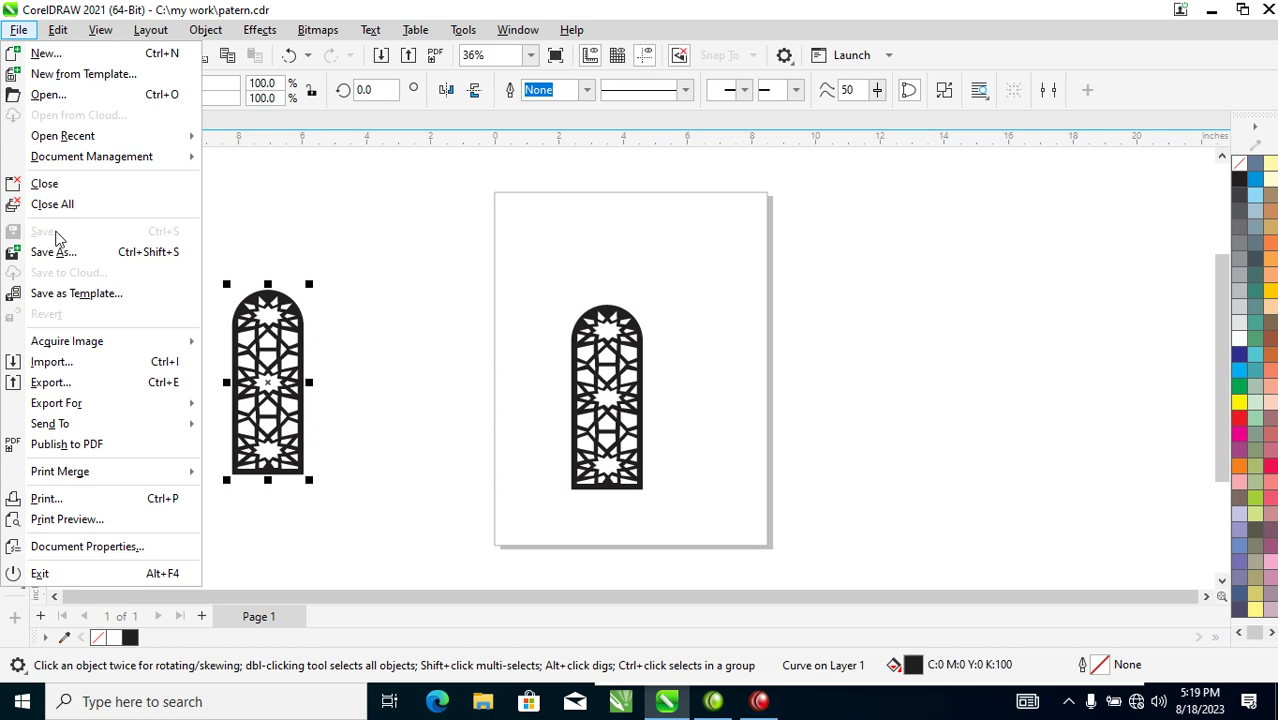
pyautogui.click(295, 228)
pyautogui.moveTo(287, 313); pyautogui.dragTo(228, 236)
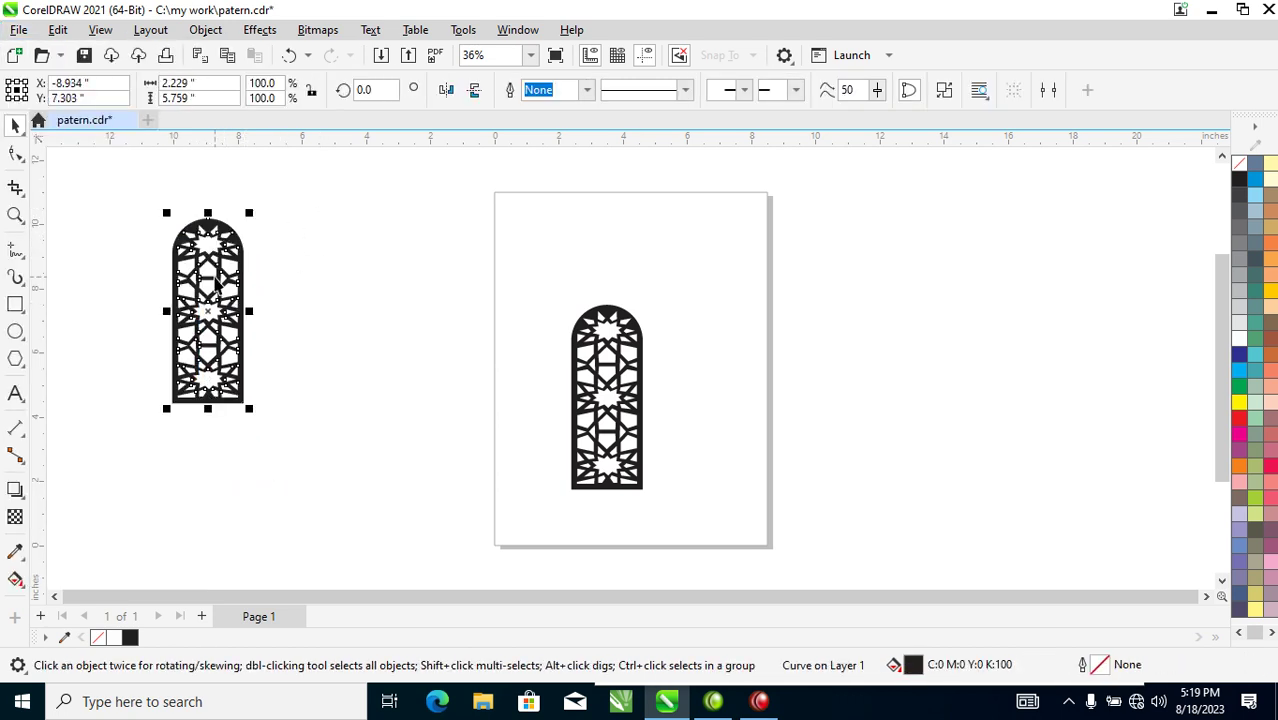
pyautogui.click(19, 30)
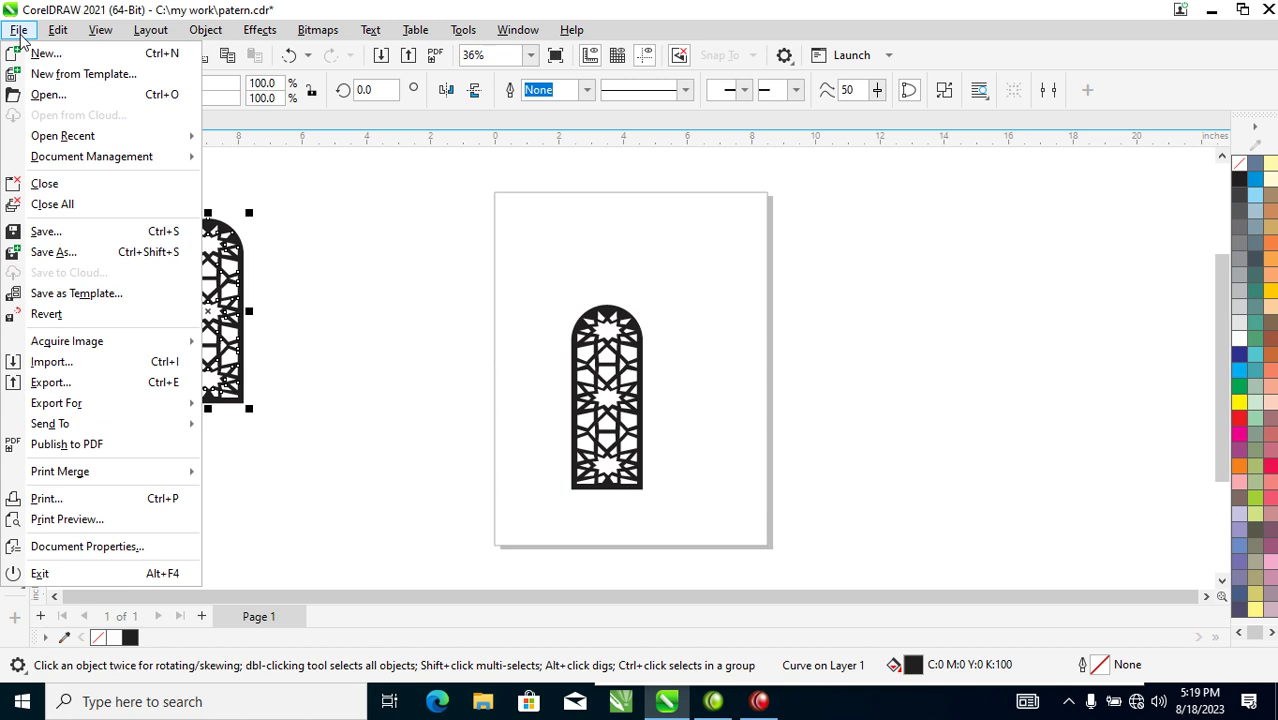
pyautogui.click(55, 237)
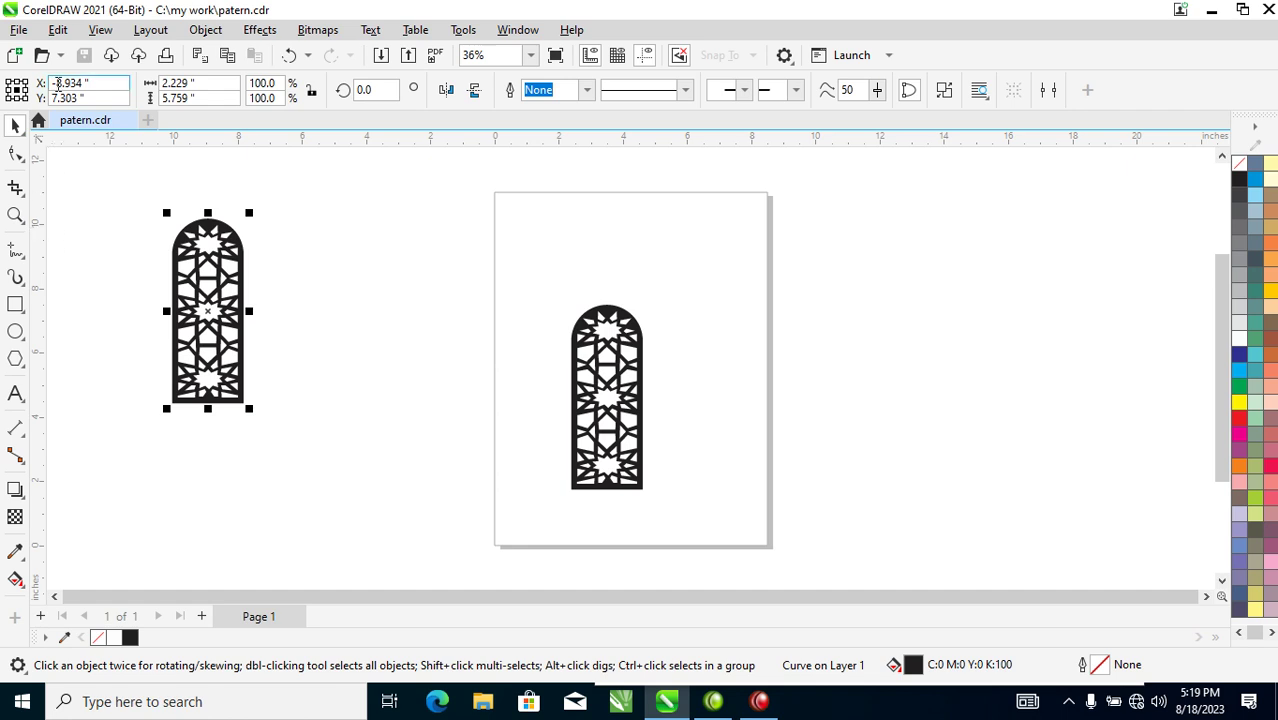
# Save the drawing under the new name patern34 in the "my work" folder and check for both files there.
pyautogui.click(19, 30)
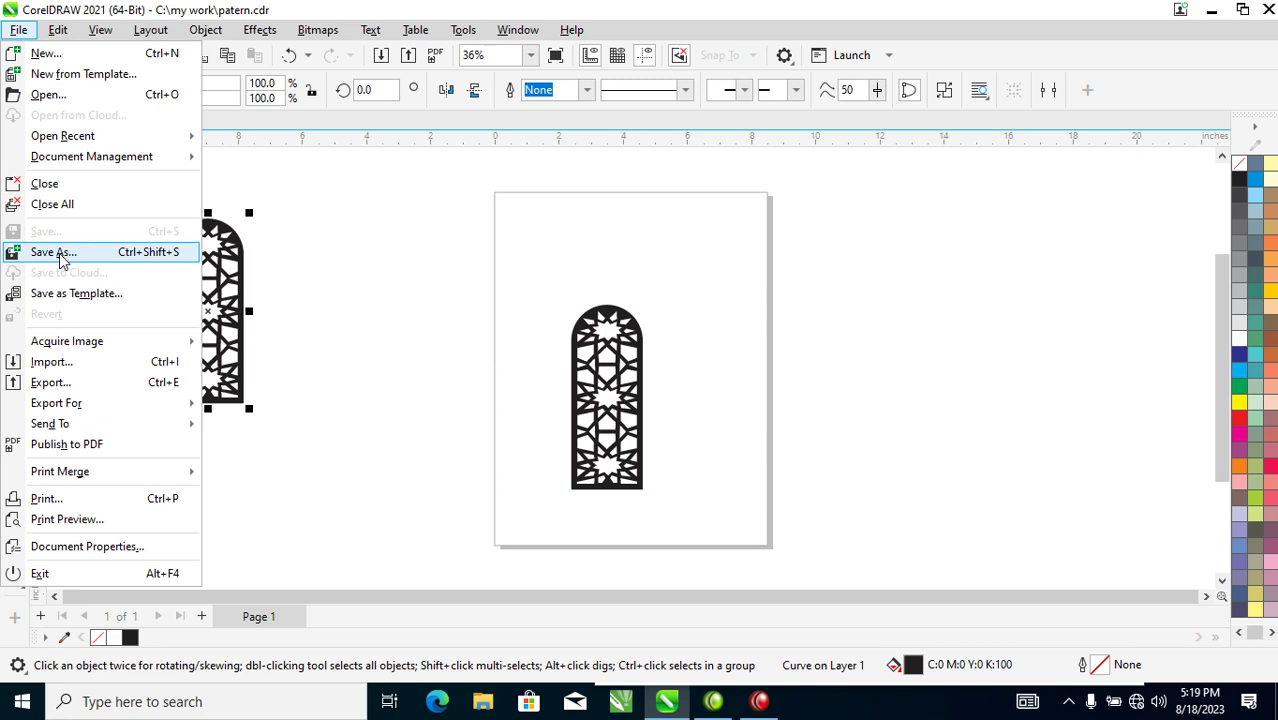
pyautogui.click(59, 253)
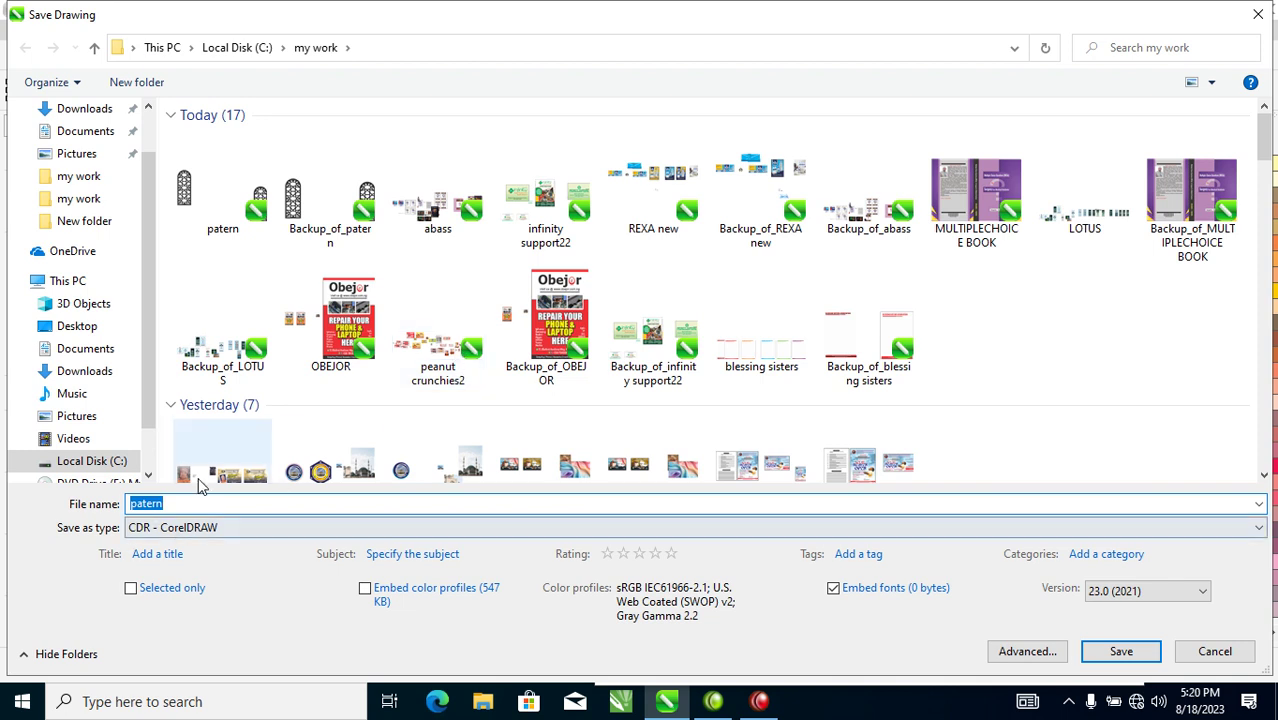
pyautogui.click(168, 503)
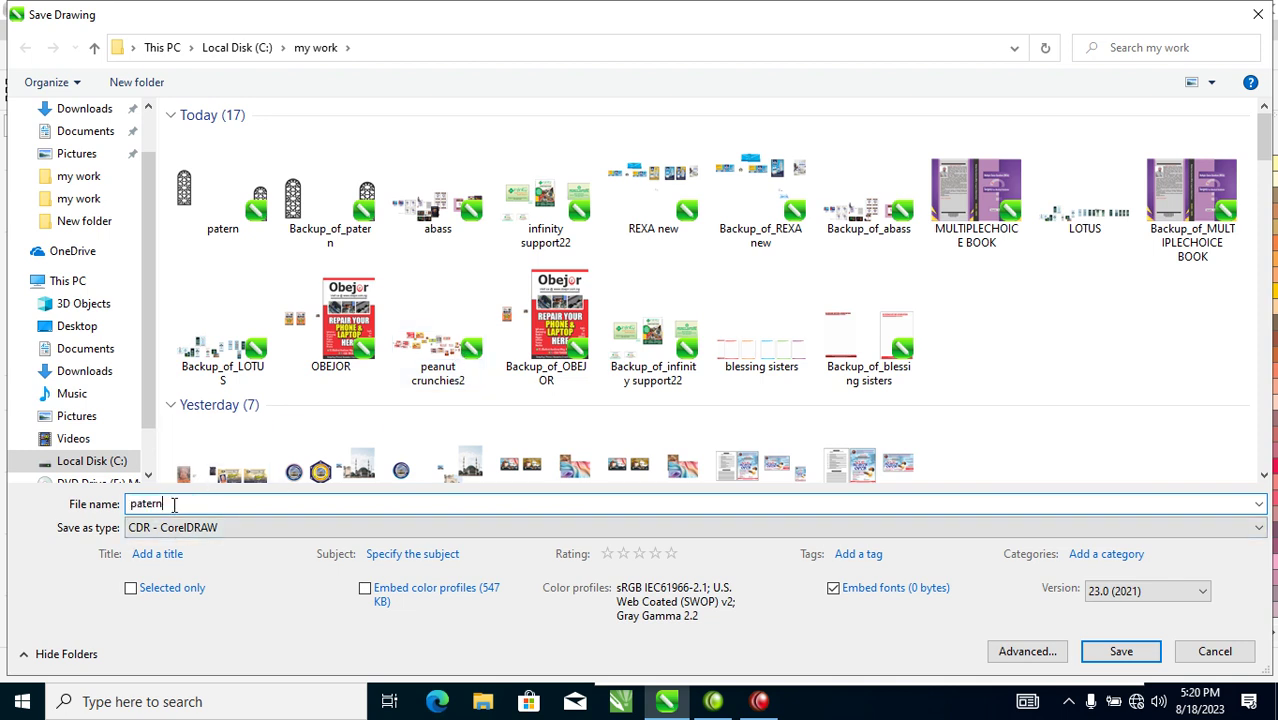
pyautogui.write('34')
pyautogui.click(1118, 652)
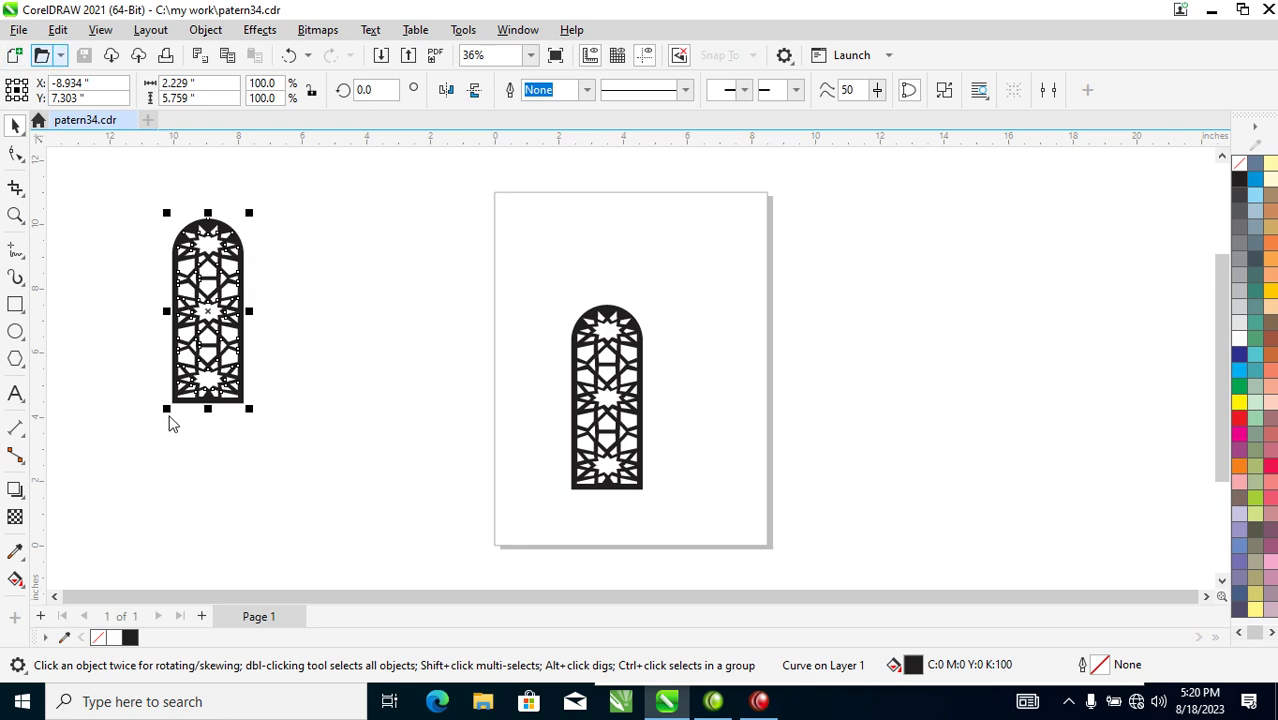
pyautogui.hotkey('ctrl', 'o')
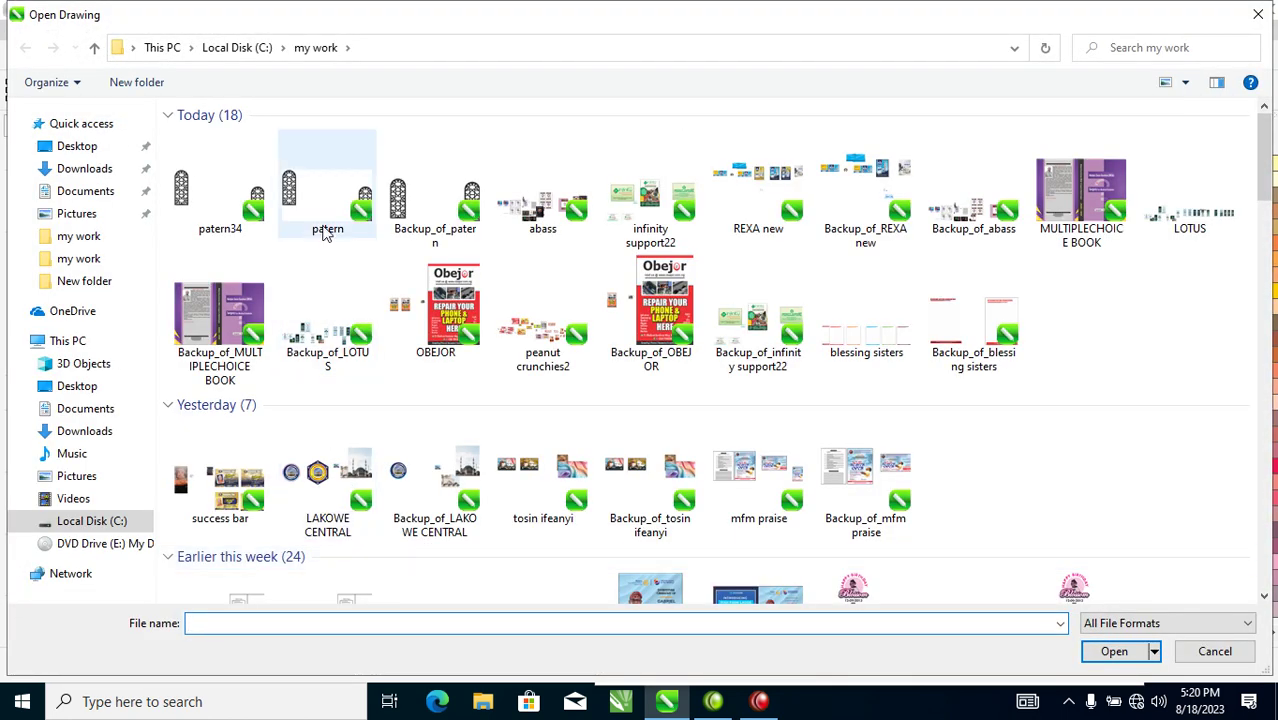
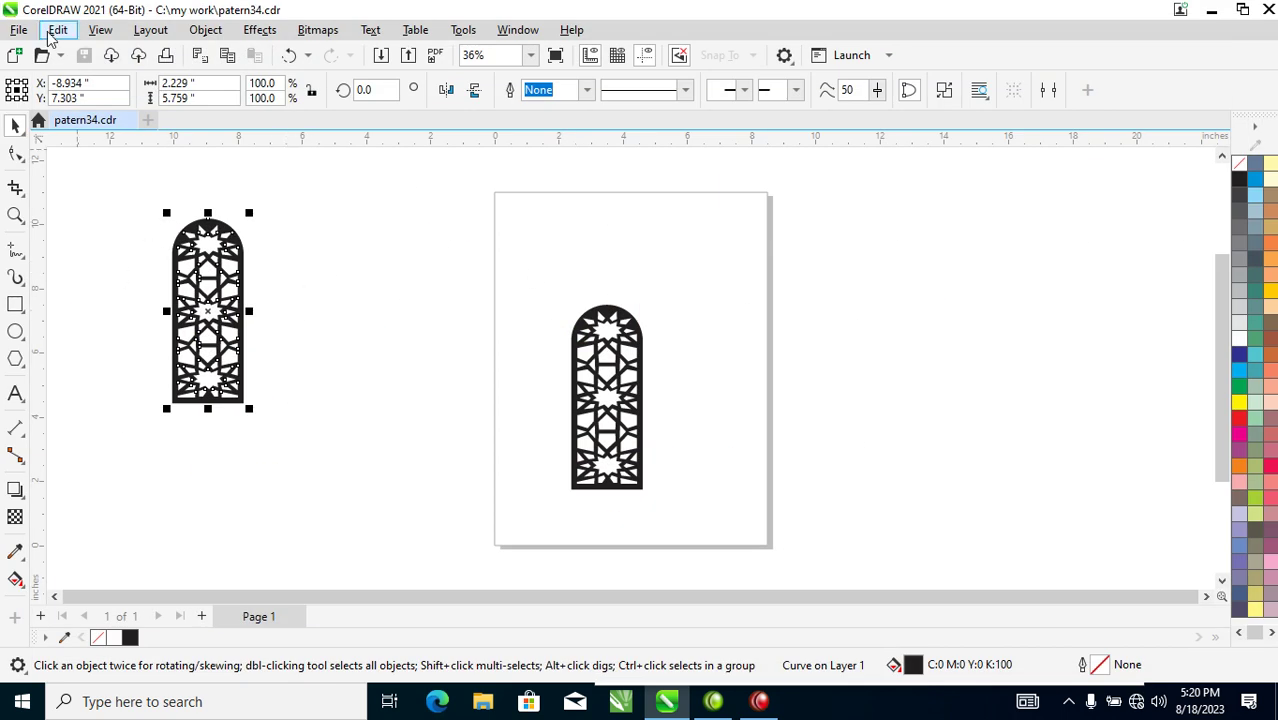
# Save the drawing as a CorelDRAW template named patern34 on the Desktop.
pyautogui.click(20, 30)
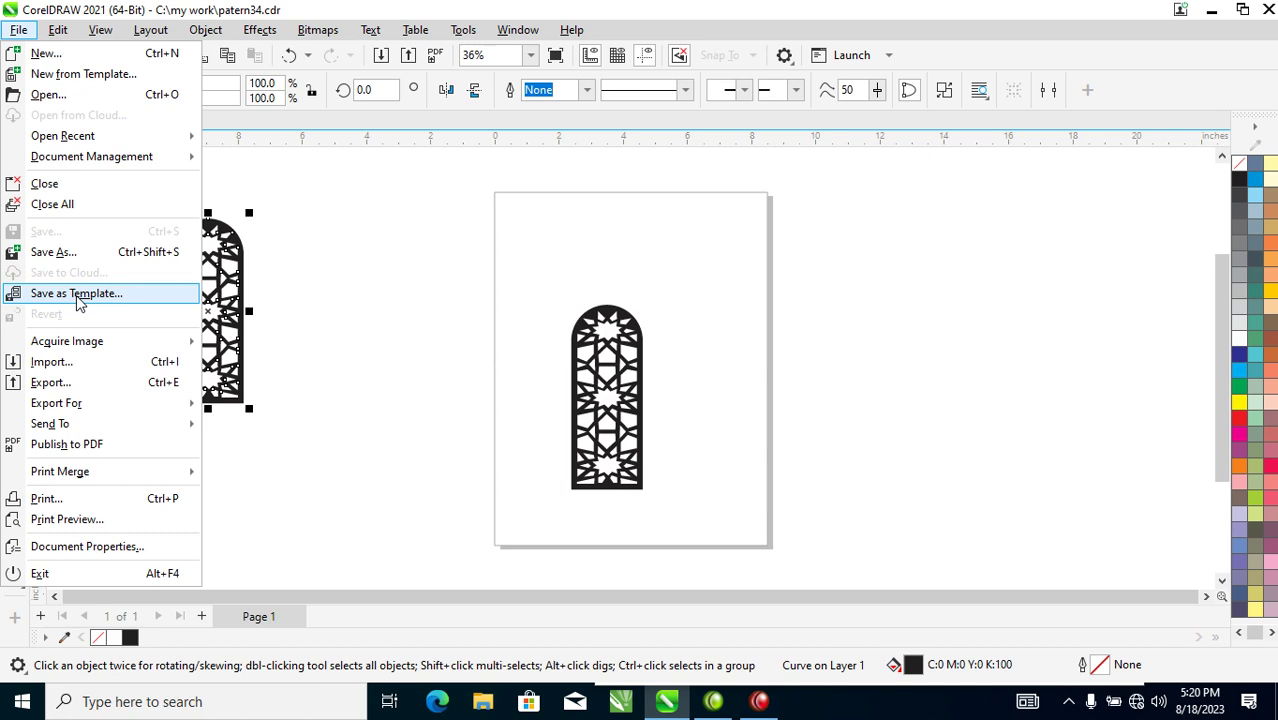
pyautogui.click(77, 293)
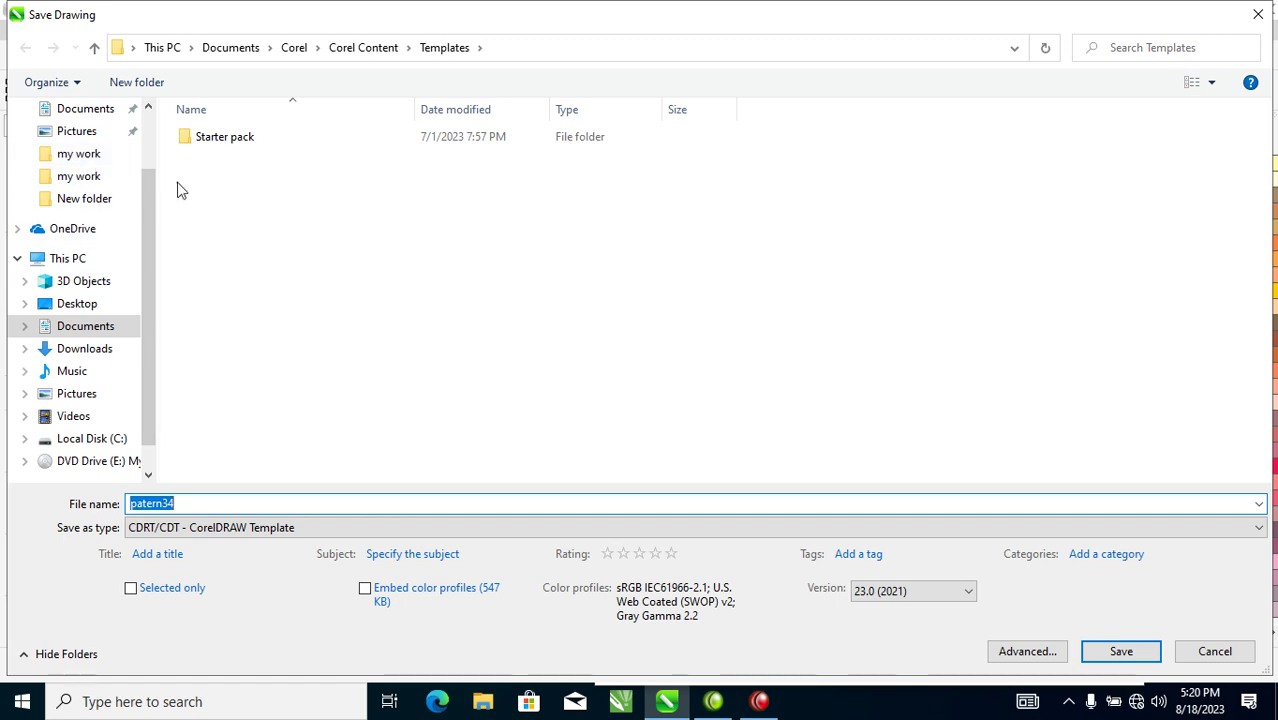
pyautogui.scroll(2, 157, 221)
pyautogui.click(77, 146)
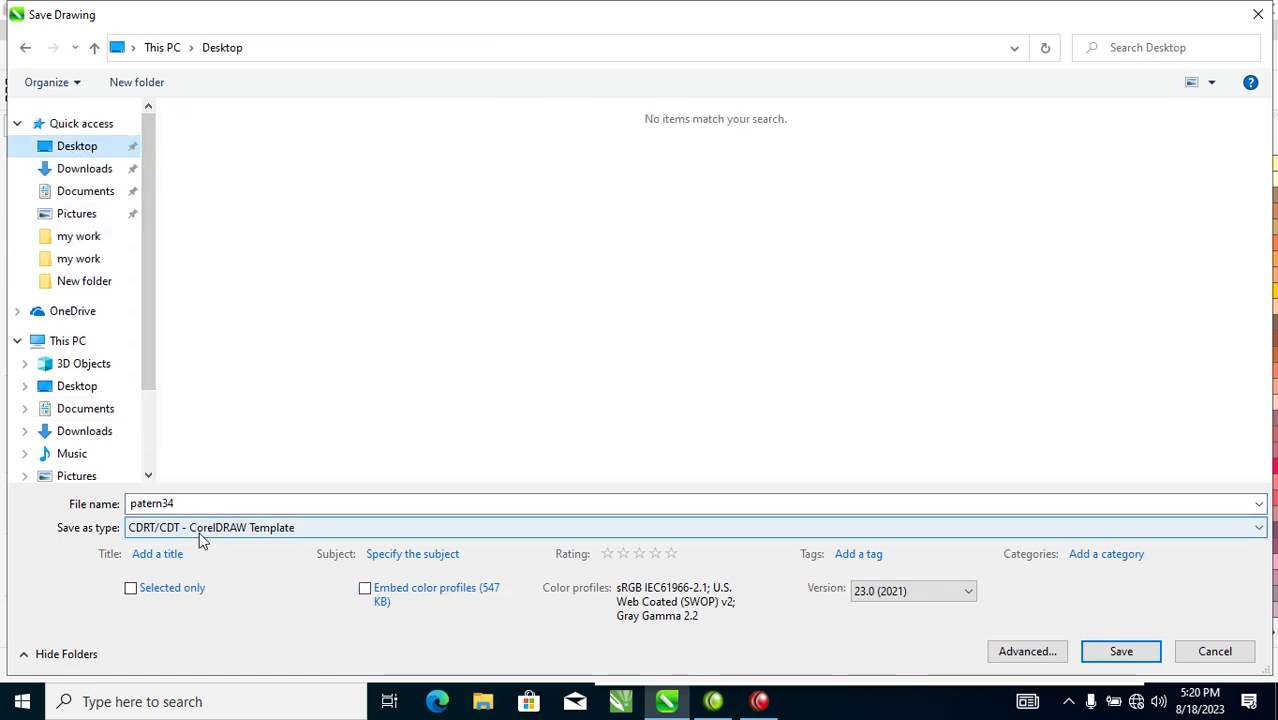
pyautogui.click(1128, 654)
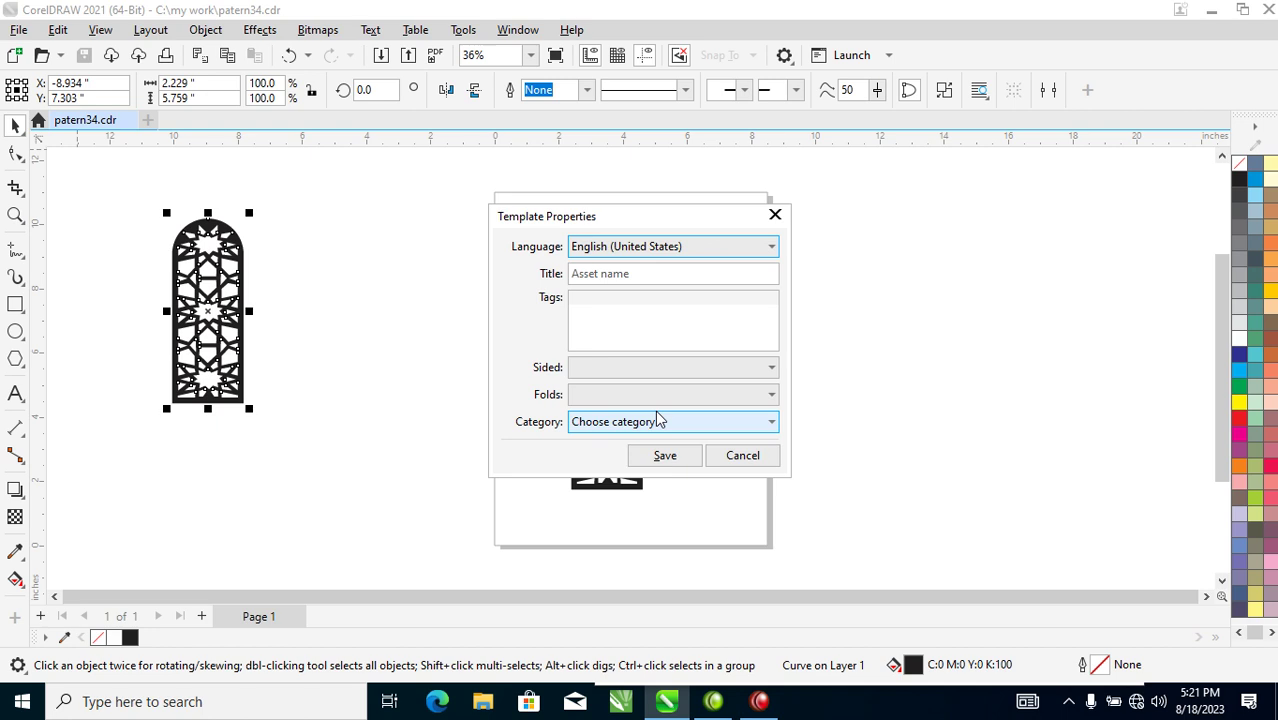
# Give the template the title "ujjj", the tag "coreldraw" and the category Posters, and save these properties.
pyautogui.click(594, 273)
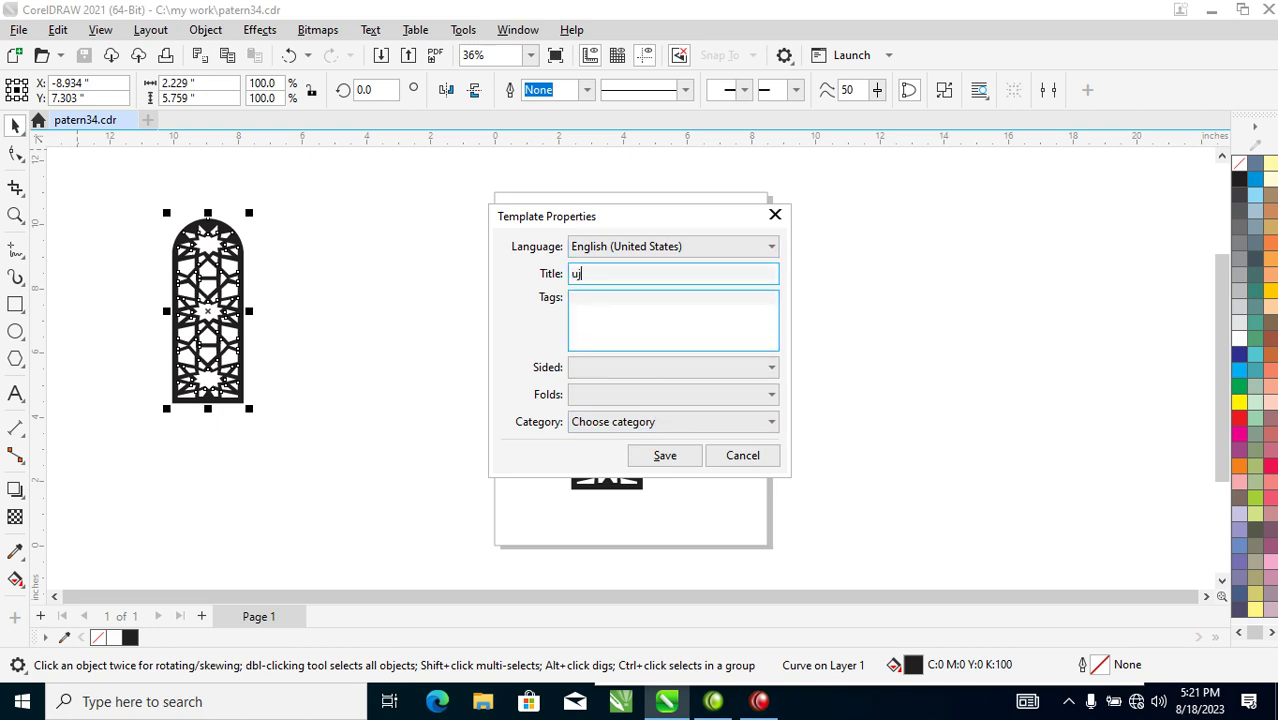
pyautogui.click(577, 312)
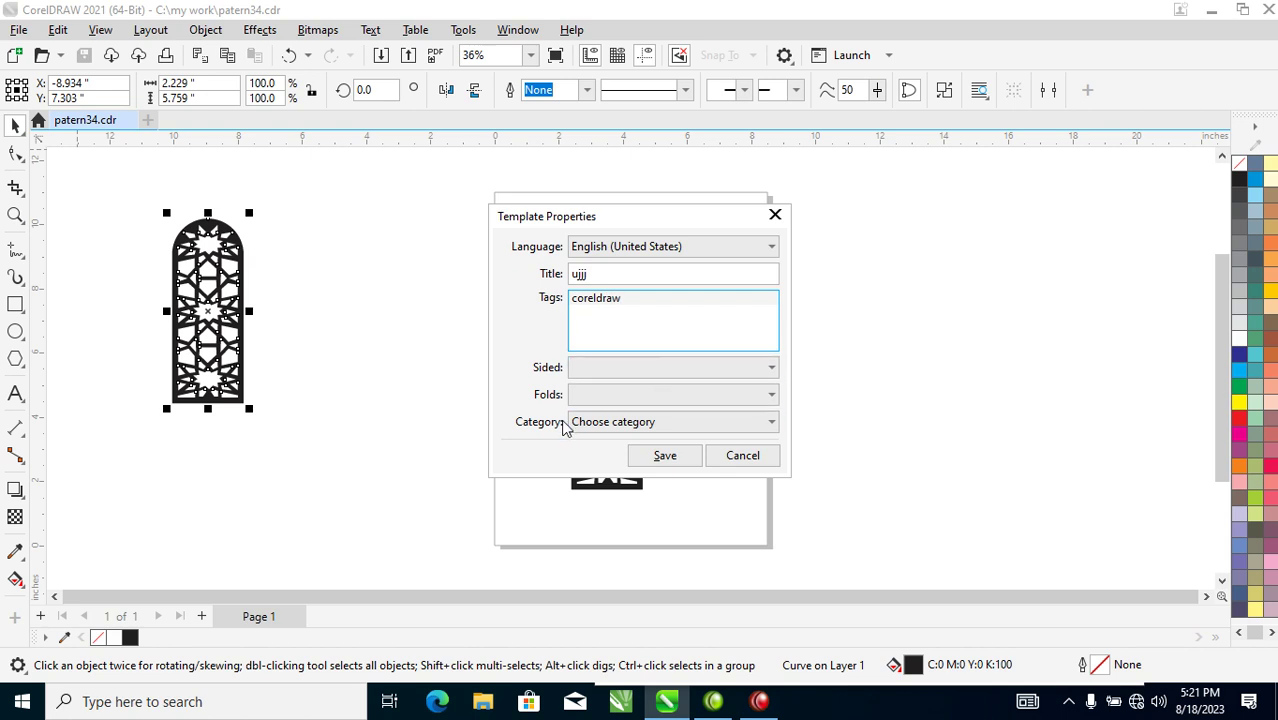
pyautogui.click(727, 430)
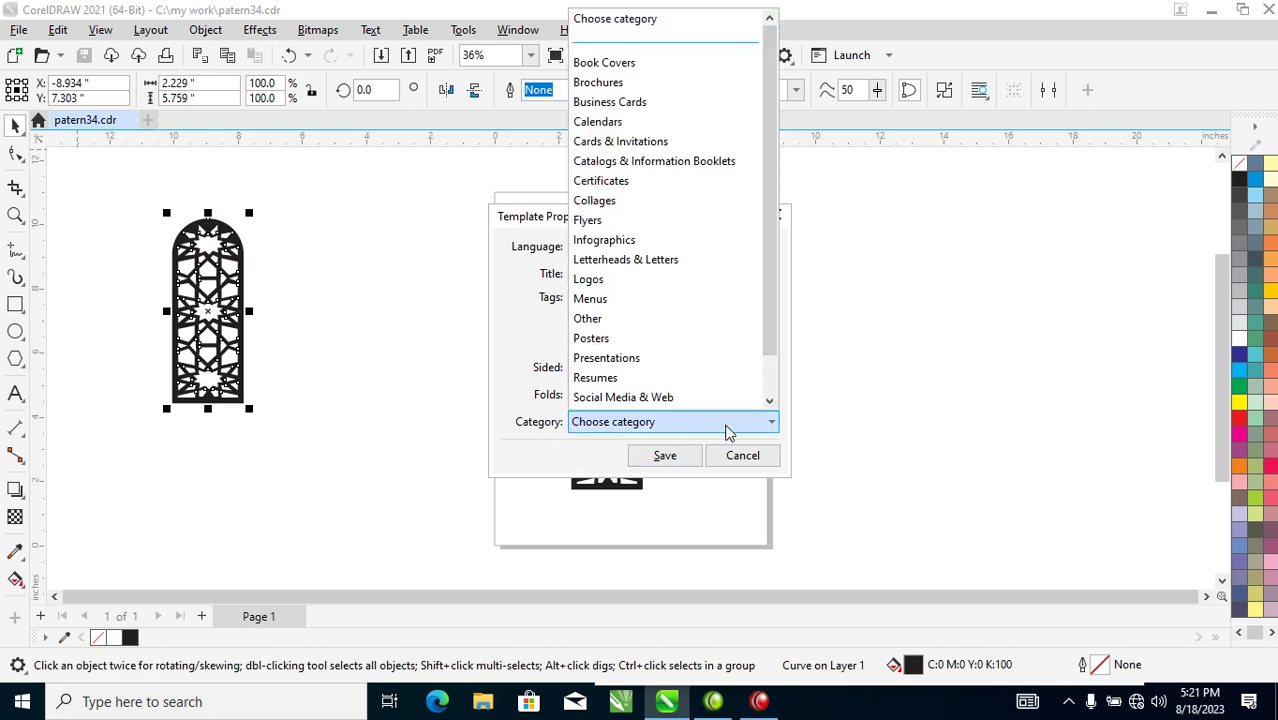
pyautogui.click(604, 342)
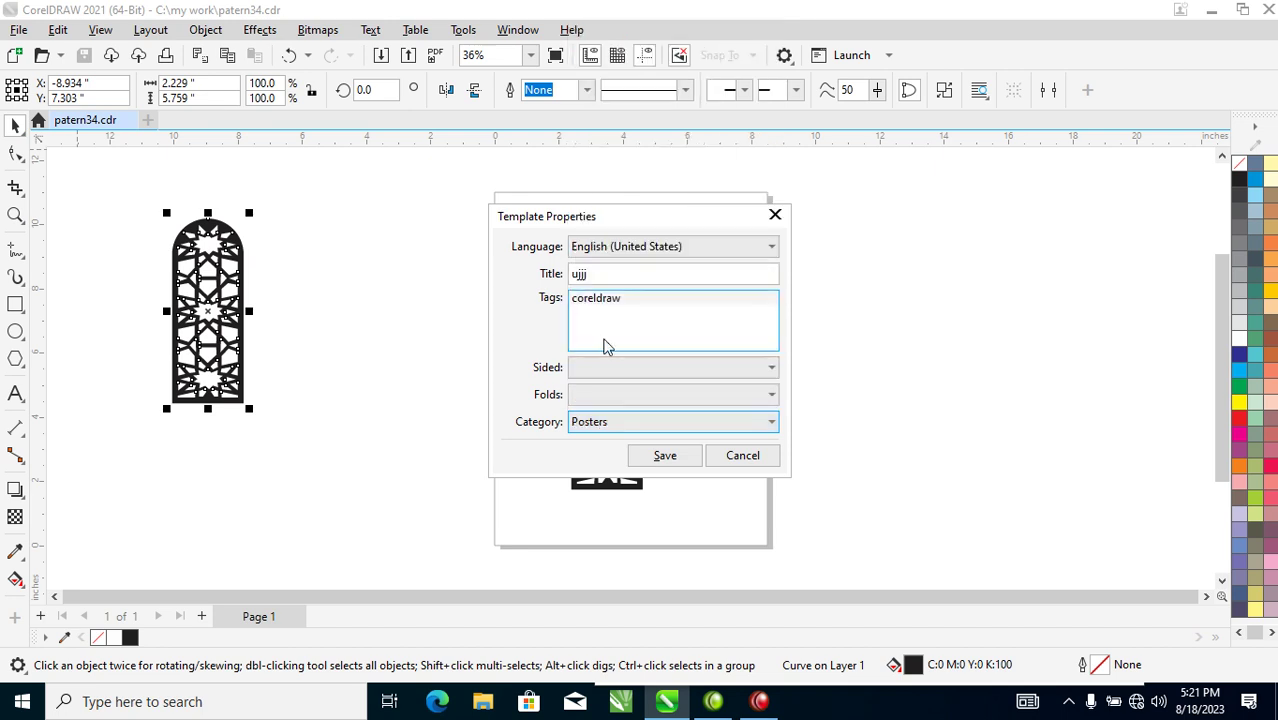
pyautogui.click(673, 458)
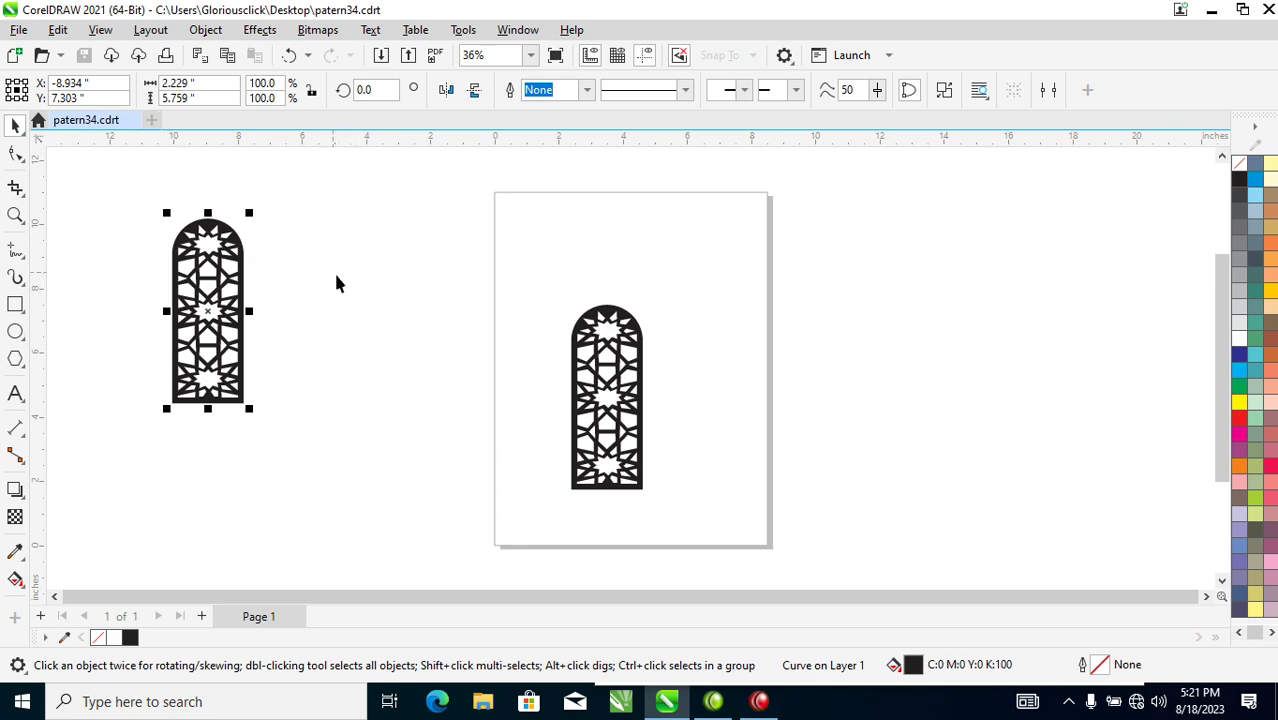
# Start importing a file from the Desktop and select the image tuto near the end of the file list.
pyautogui.rightClick(131, 214)
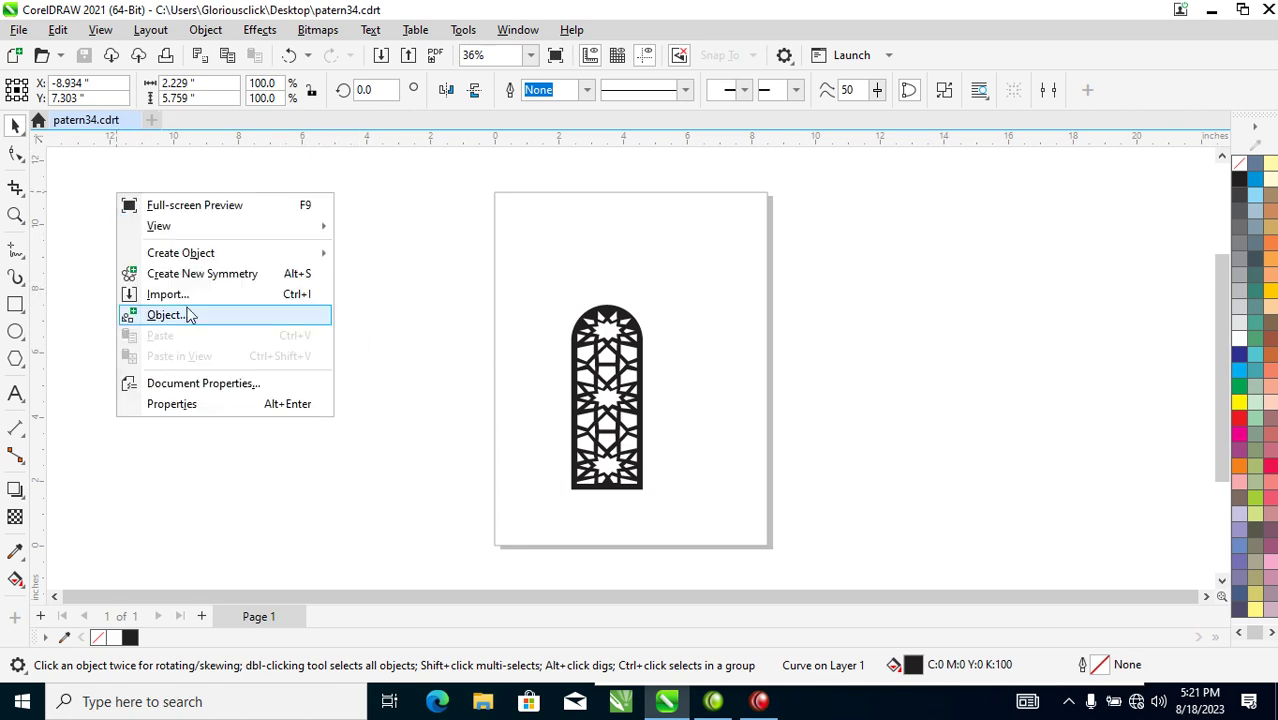
pyautogui.click(186, 298)
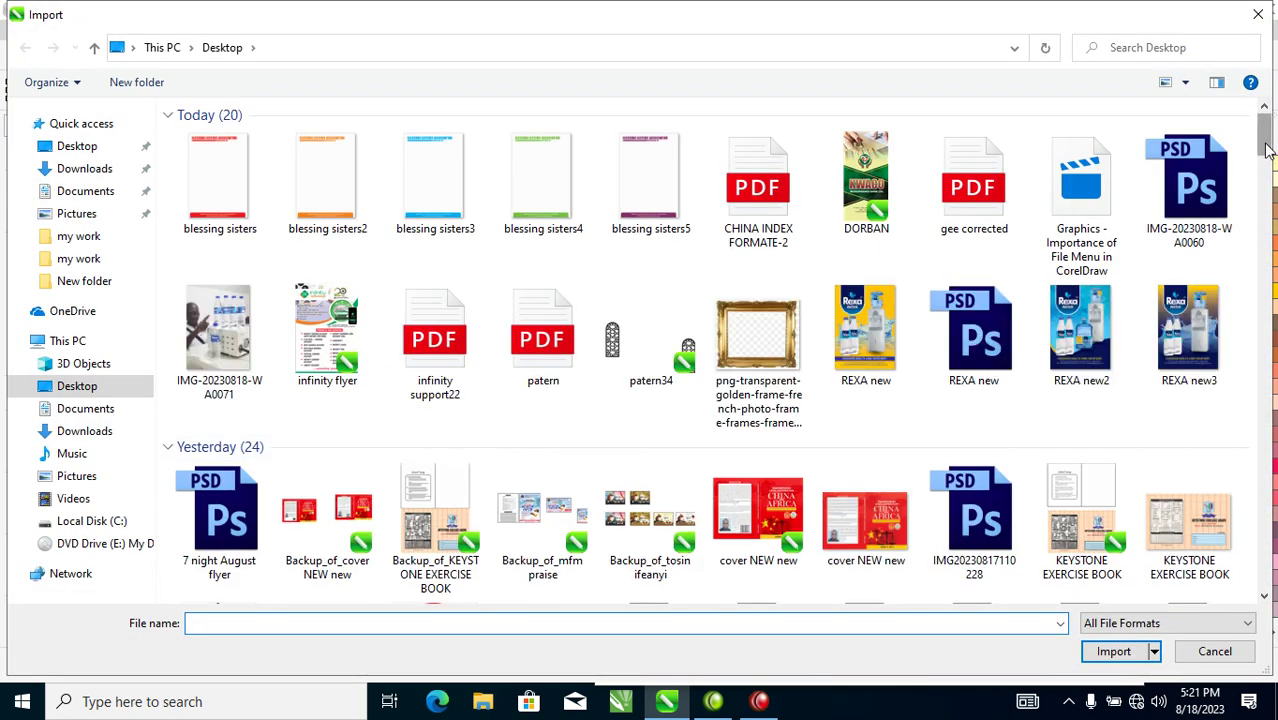
pyautogui.scroll(-6, 1230, 435)
pyautogui.scroll(-15, 1230, 435)
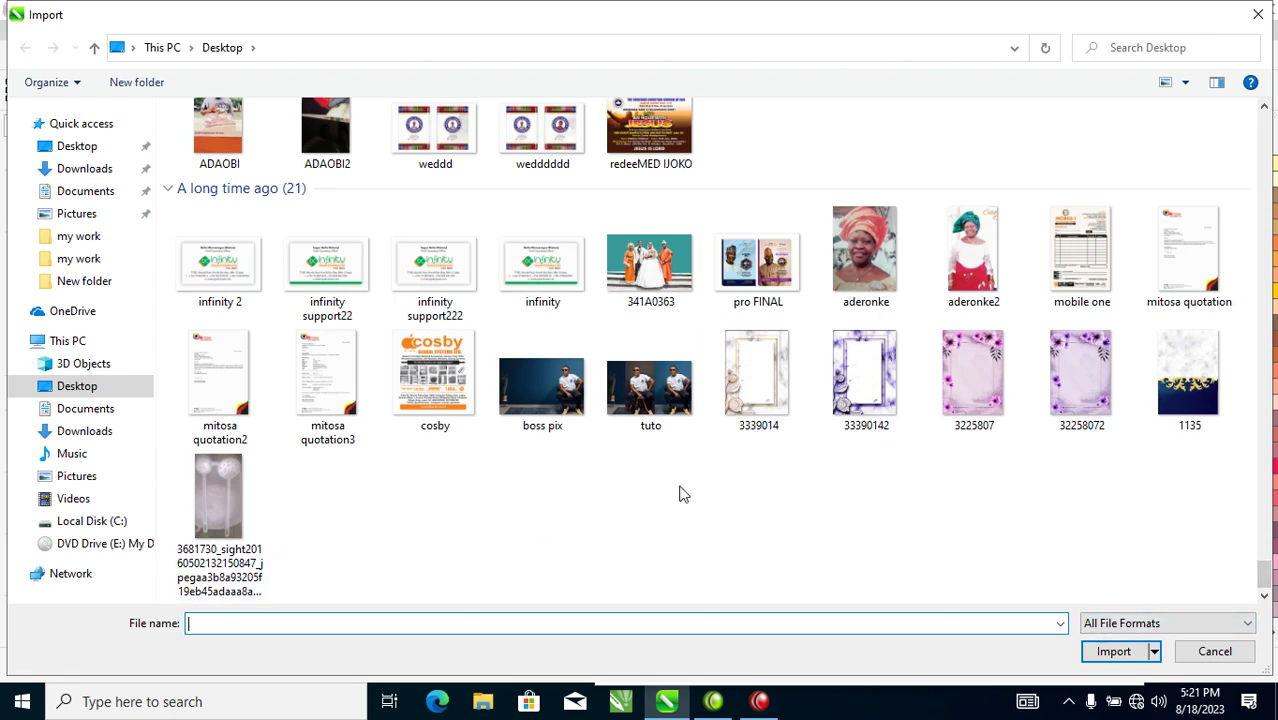
pyautogui.click(647, 403)
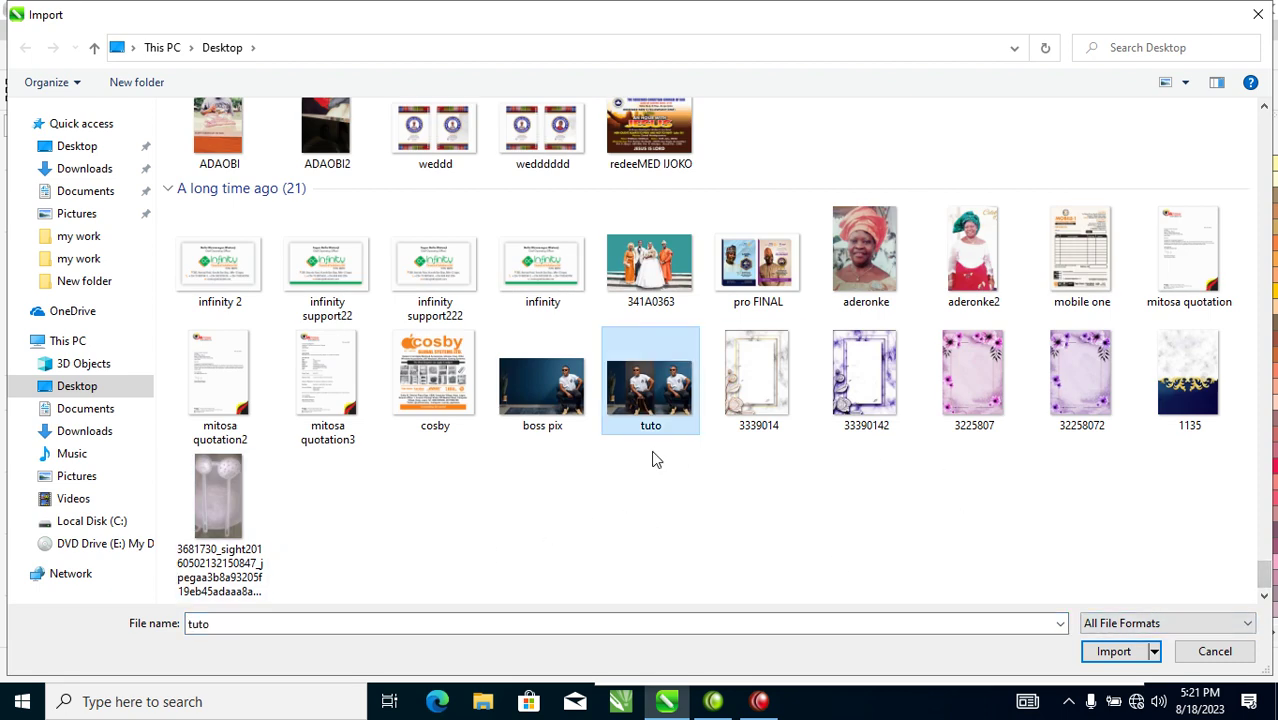
# Look through the Desktop files whose names start with "u" for the saved template, and cancel the import.
pyautogui.press('u')
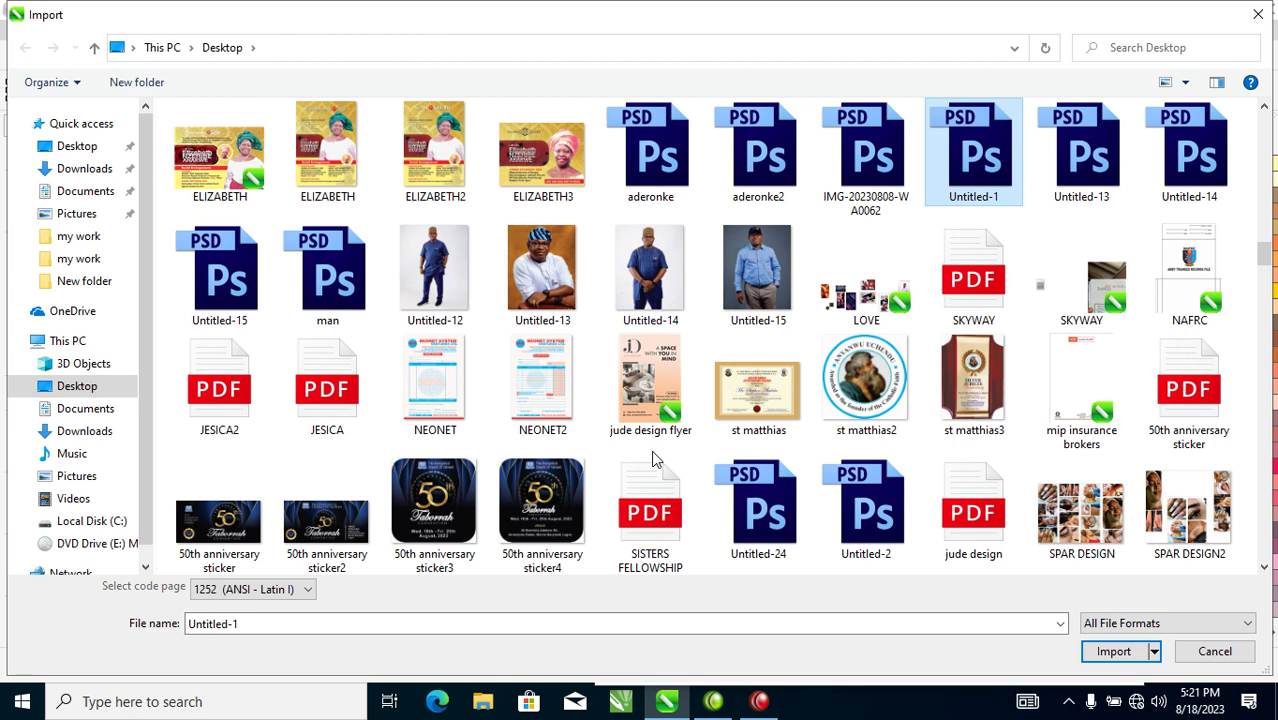
pyautogui.press('u')
pyautogui.press('u')
pyautogui.press('u')
pyautogui.press('u')
pyautogui.press('u')
pyautogui.press('u')
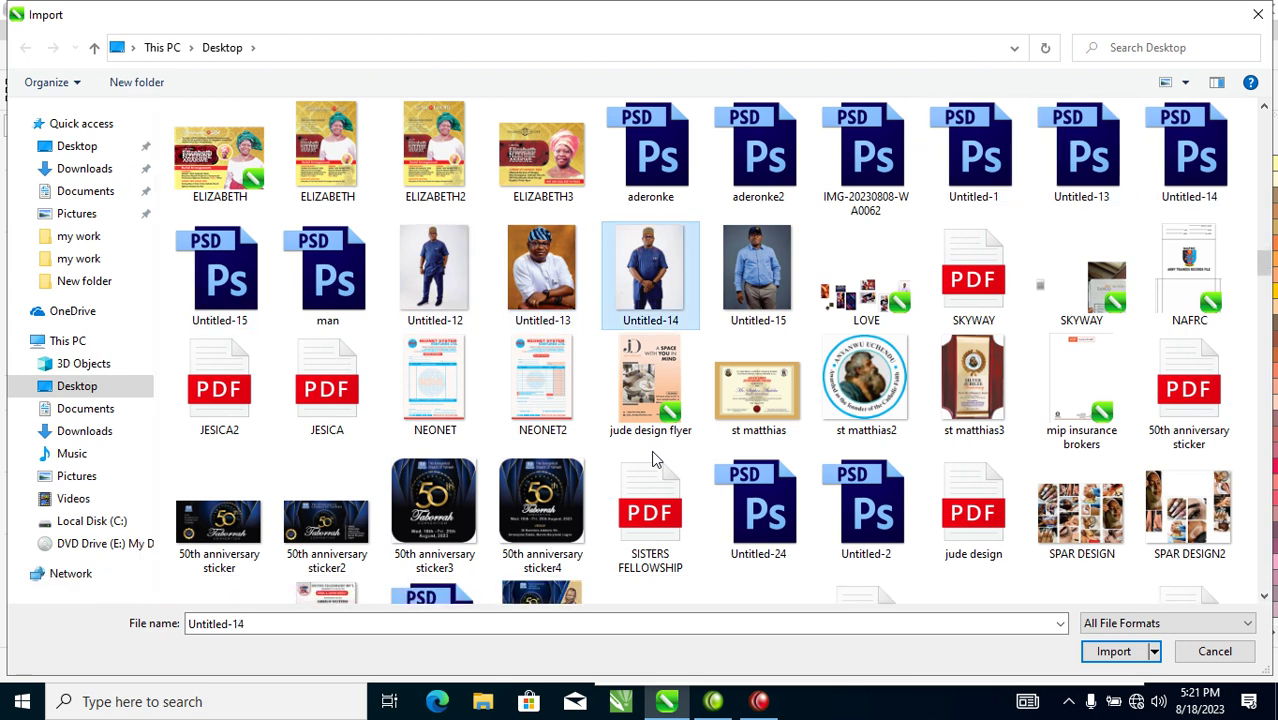
pyautogui.press('u')
pyautogui.press('u')
pyautogui.press('u')
pyautogui.press('u')
pyautogui.press('u')
pyautogui.press('u')
pyautogui.press('u')
pyautogui.press('u')
pyautogui.press('u')
pyautogui.press('u')
pyautogui.press('u')
pyautogui.press('u')
pyautogui.press('u')
pyautogui.press('u')
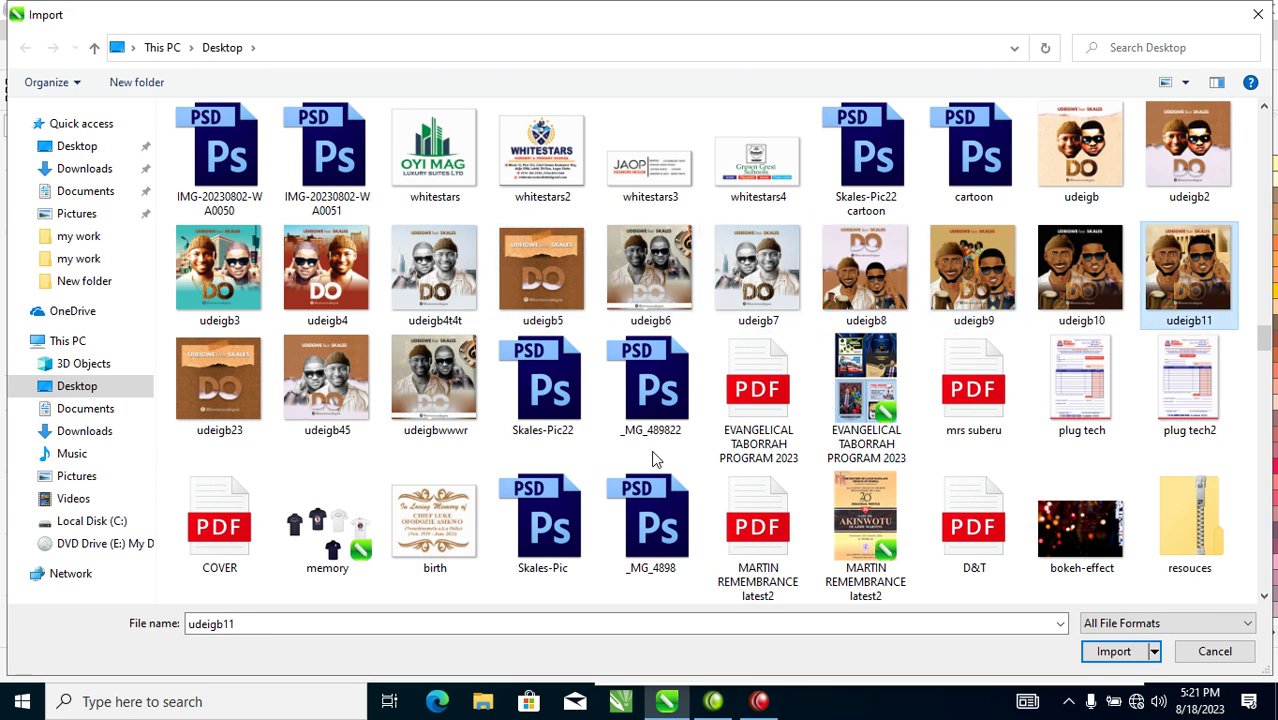
pyautogui.press('u')
pyautogui.press('u')
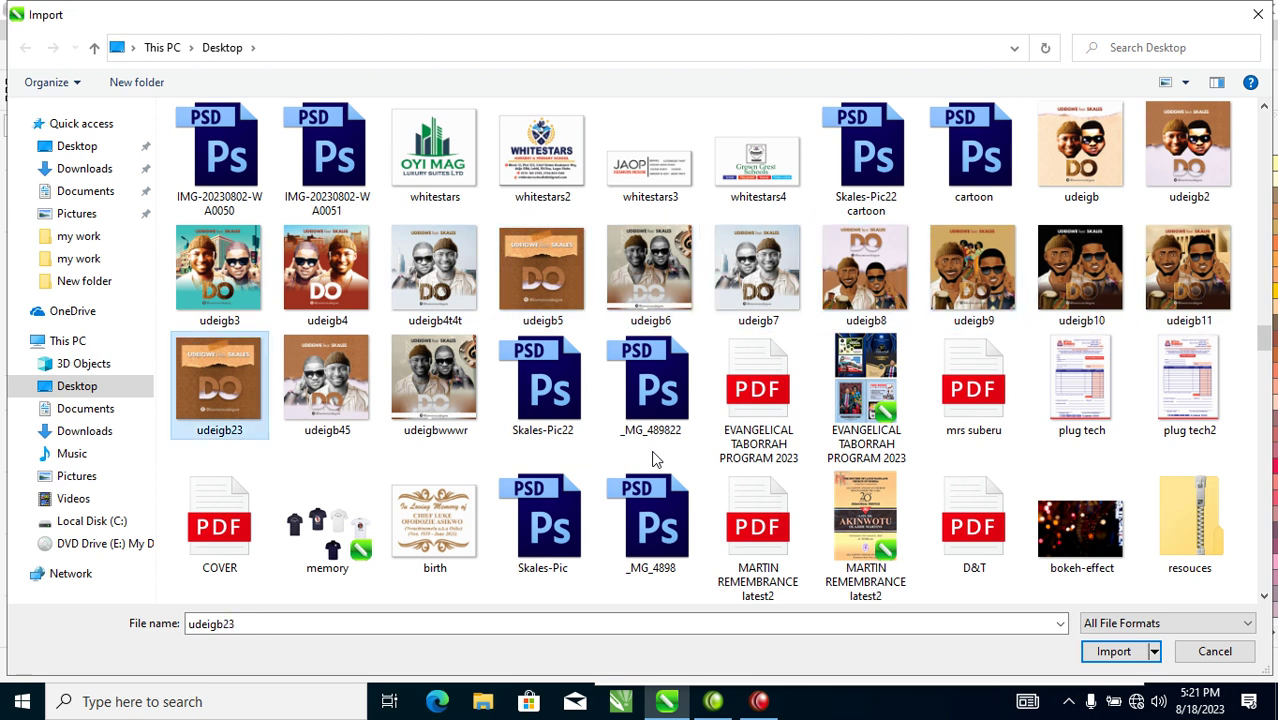
pyautogui.click(1258, 14)
# Search the Desktop folder for "uj" in File Explorer and return to the drawing in CorelDRAW.
pyautogui.click(483, 704)
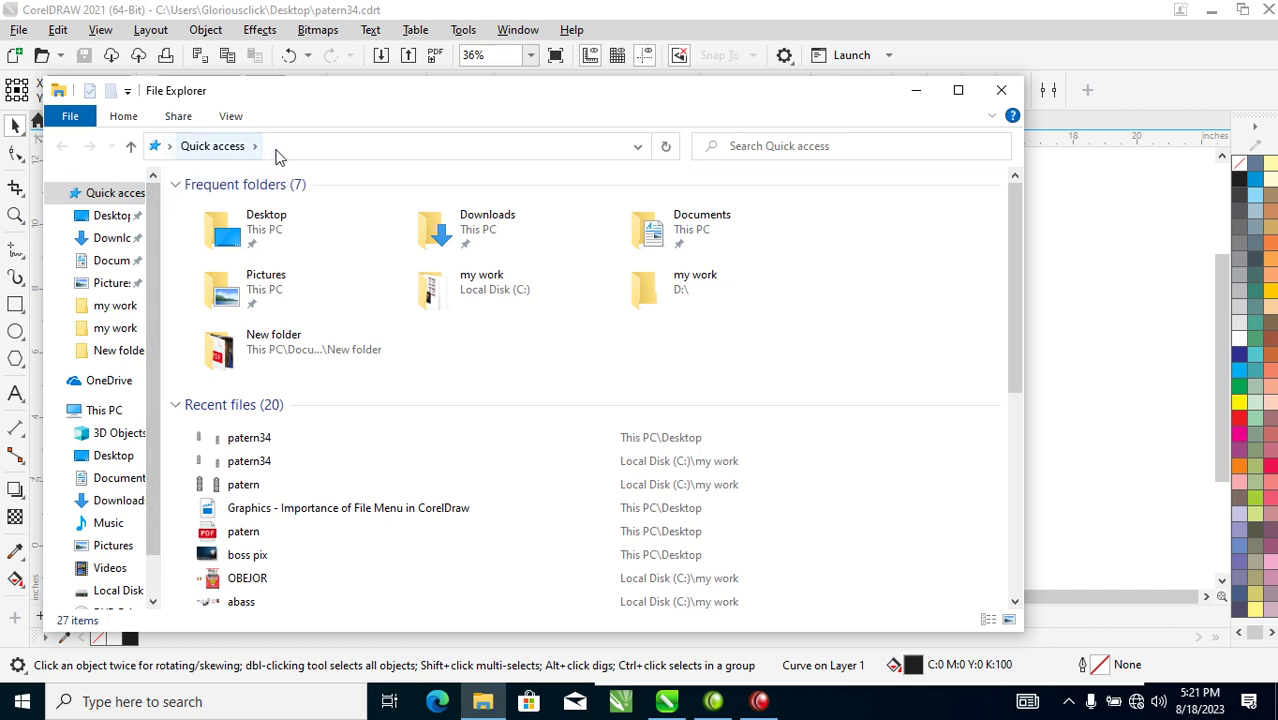
pyautogui.click(112, 216)
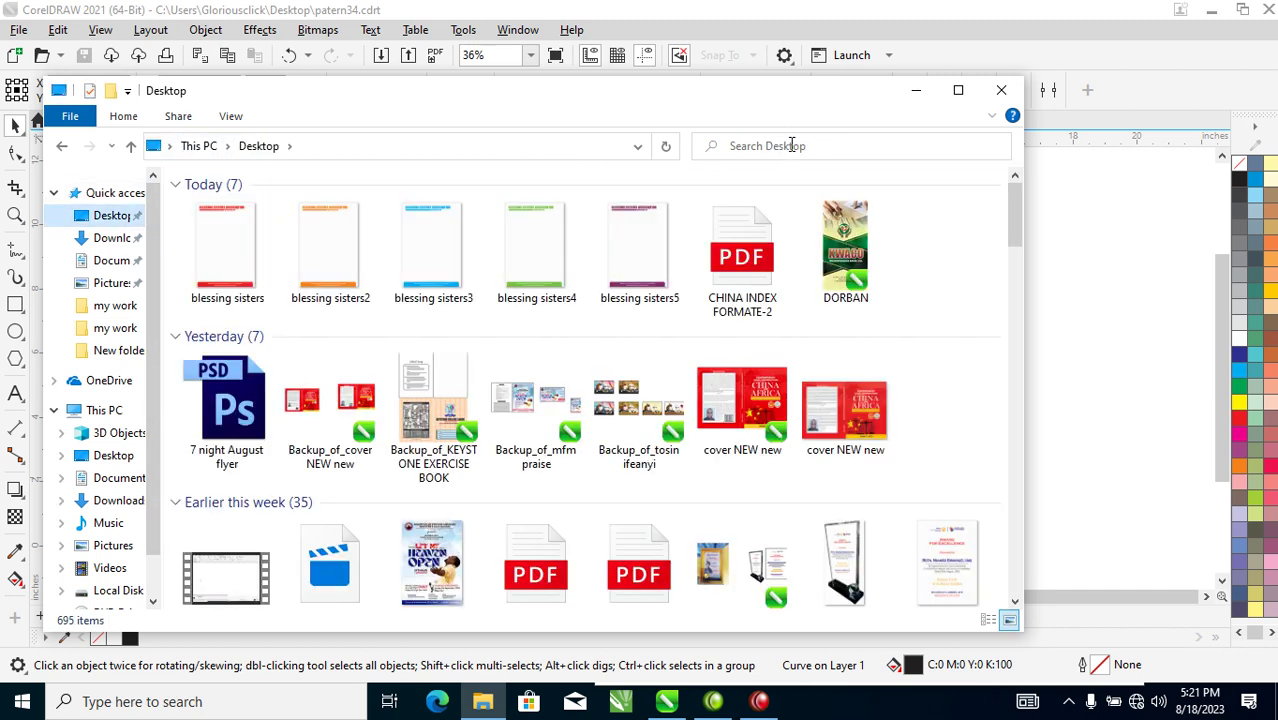
pyautogui.click(790, 146)
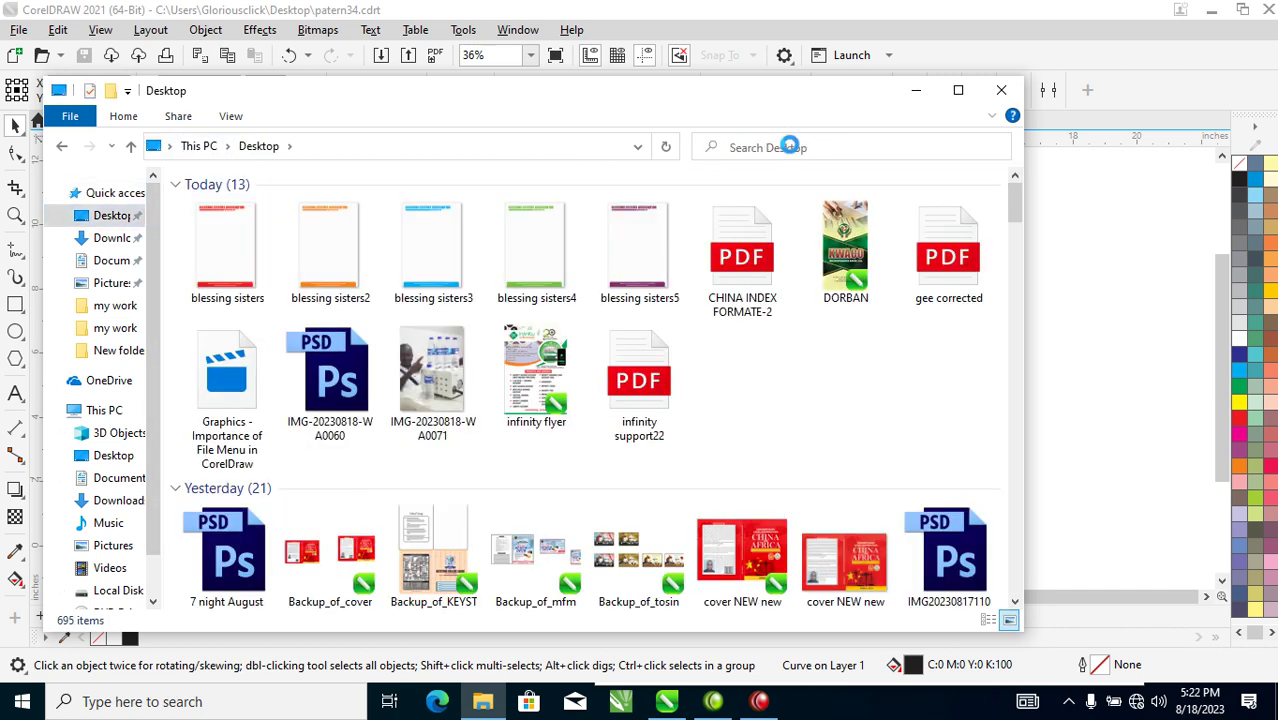
pyautogui.write('uj')
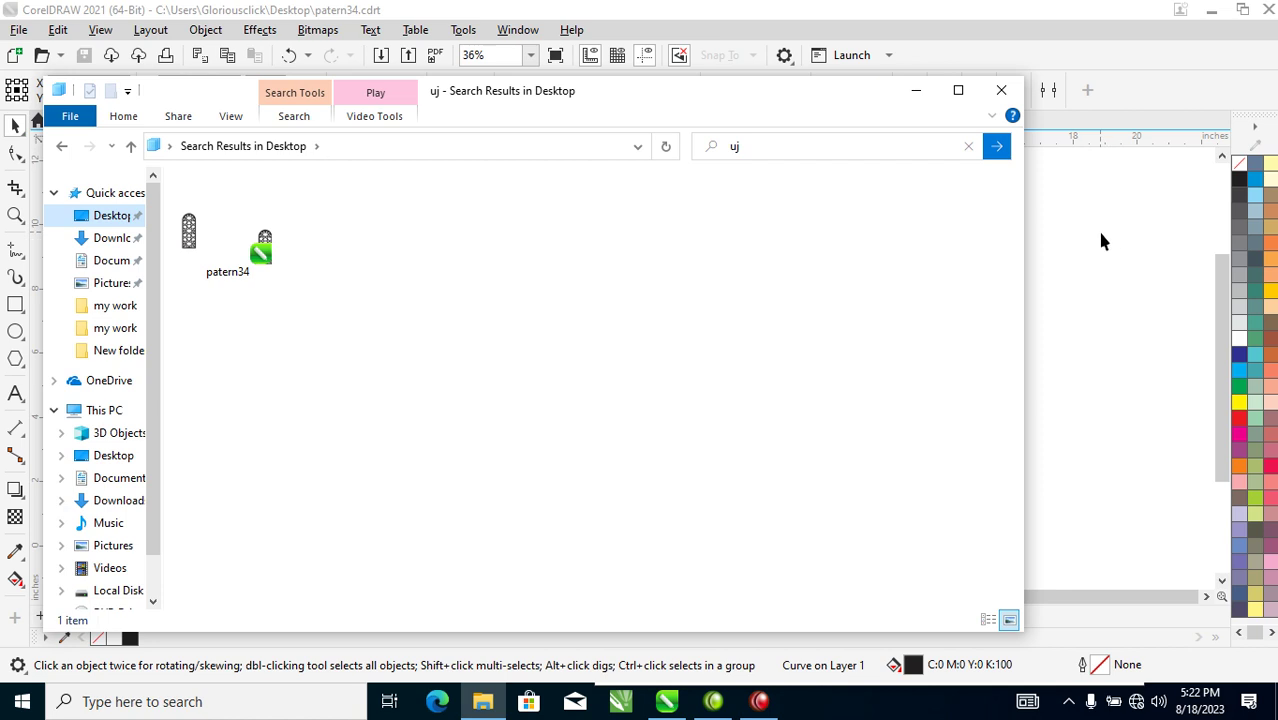
pyautogui.click(1070, 221)
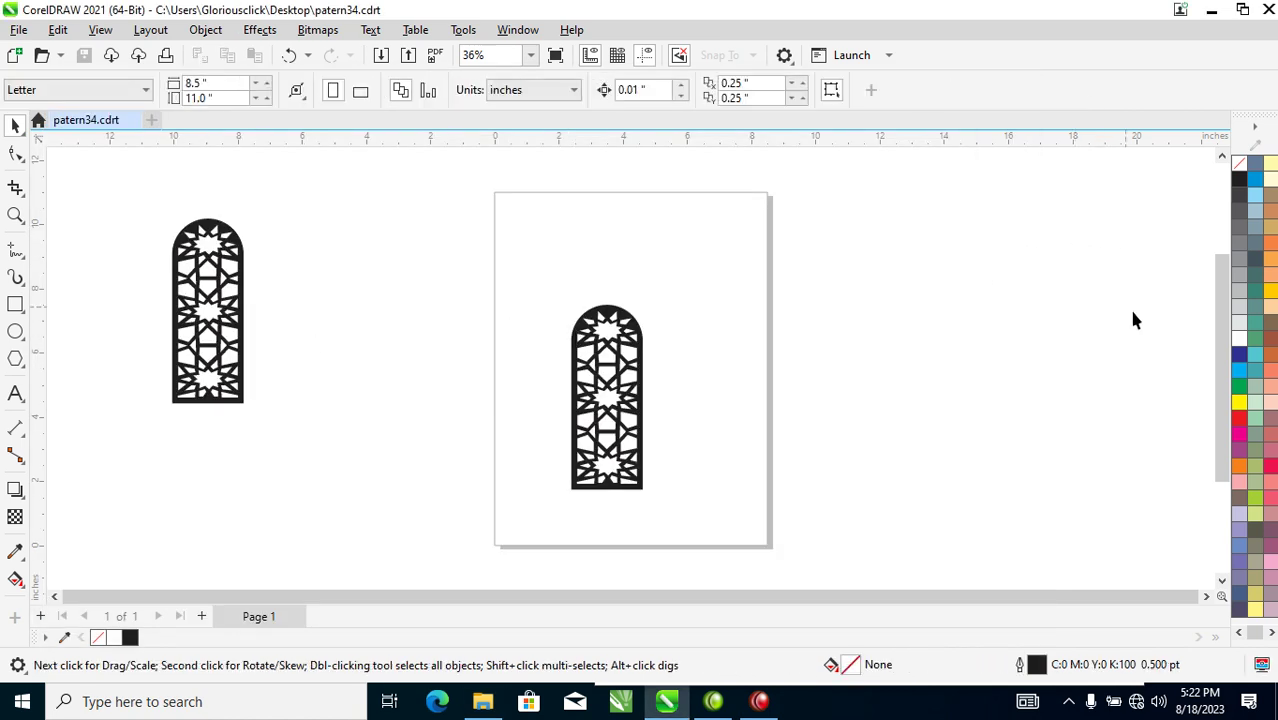
# Import blessing sisters5 from the Desktop and place it about 7 in wide and 10 in high between the two patterns.
pyautogui.click(19, 30)
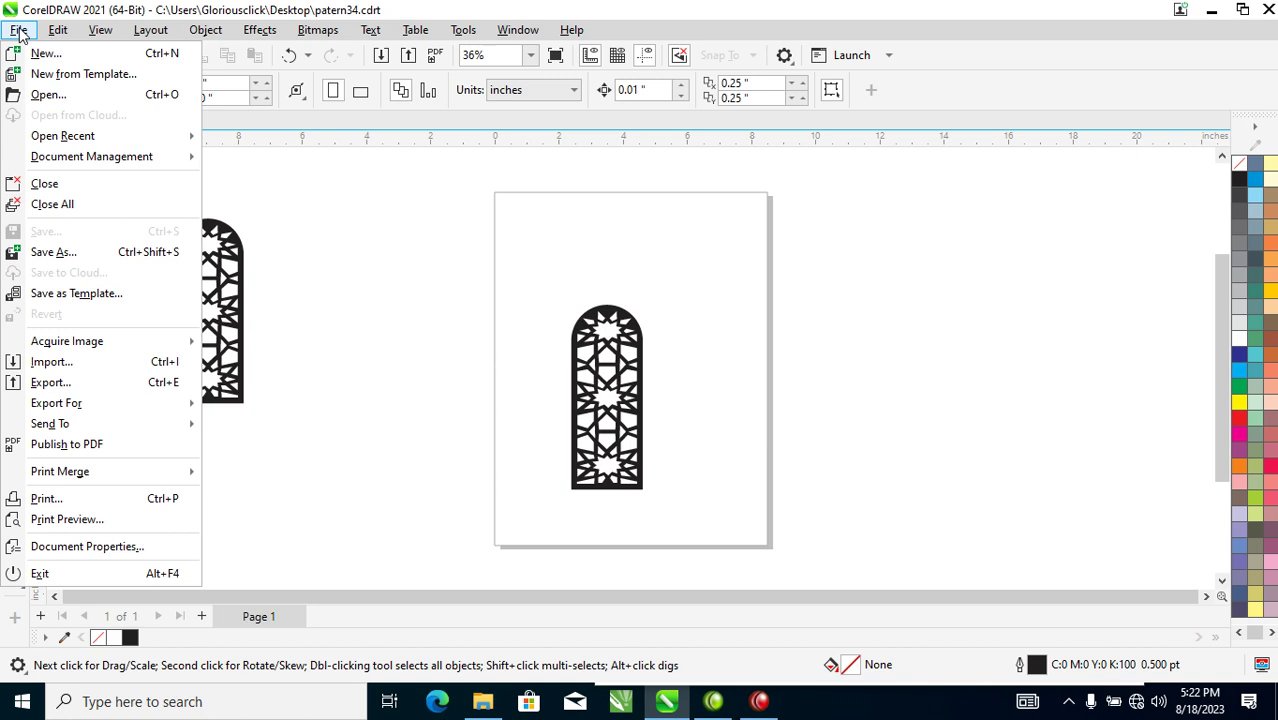
pyautogui.click(44, 364)
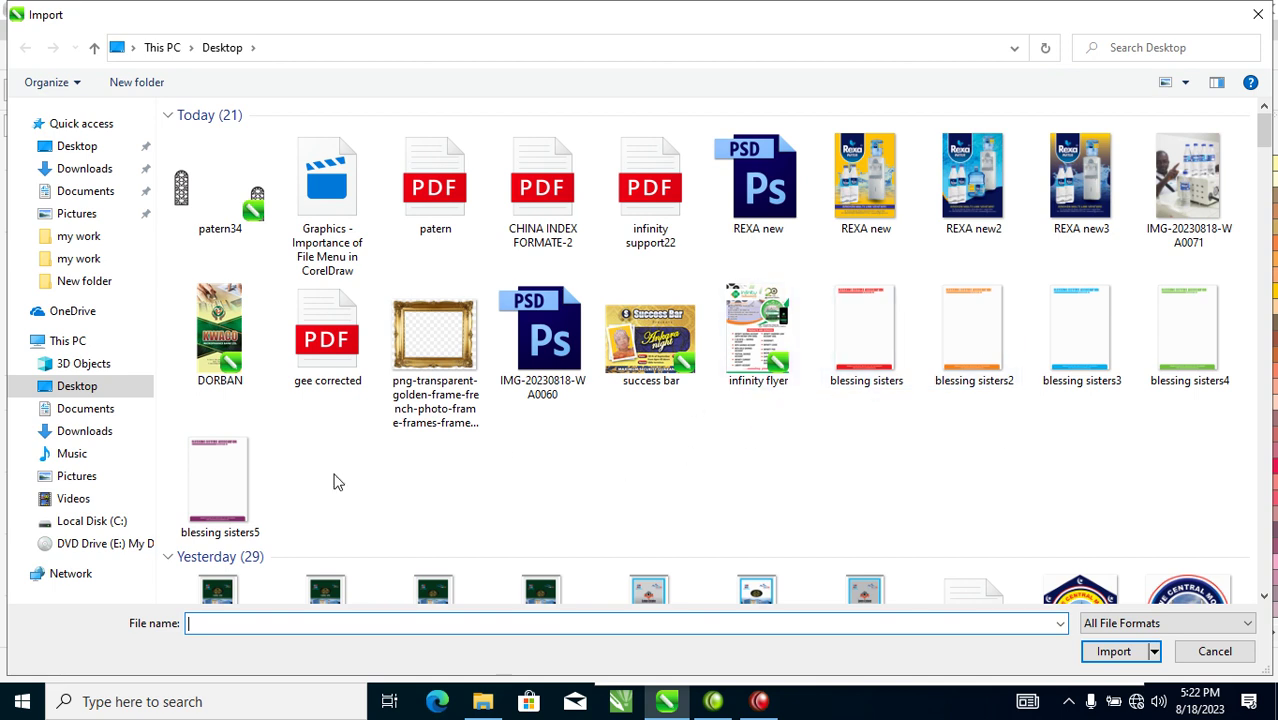
pyautogui.click(226, 510)
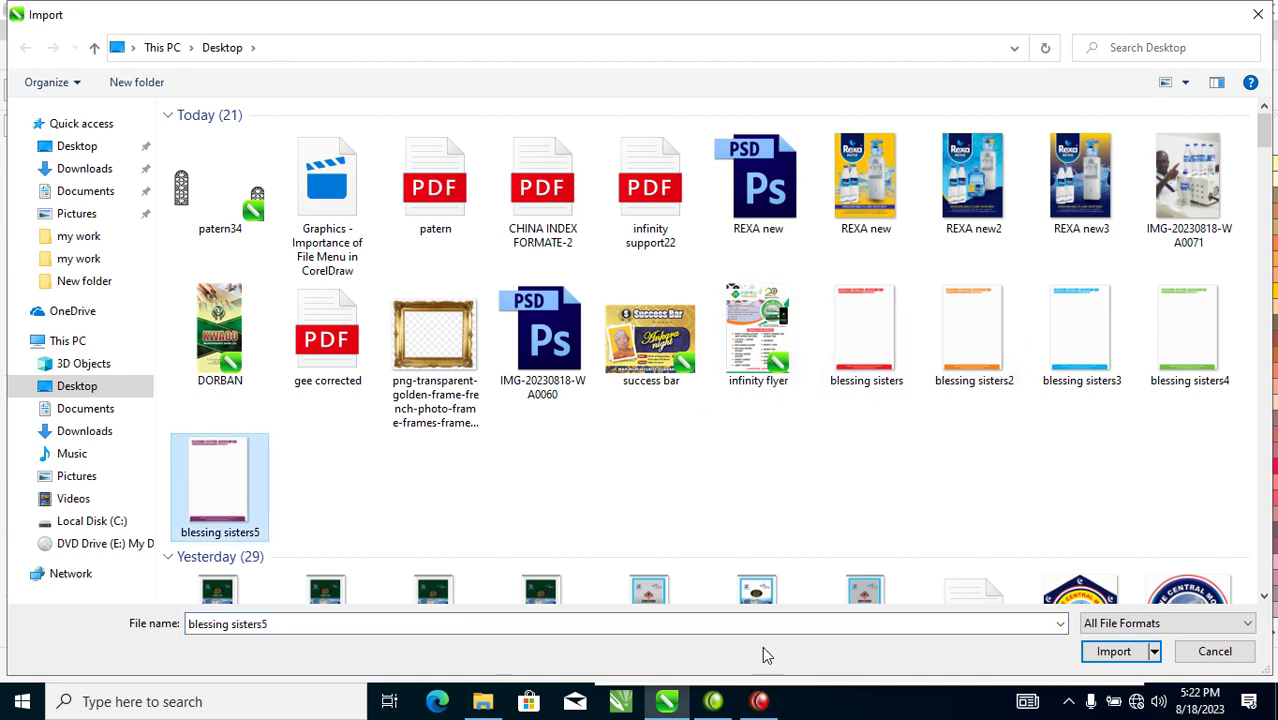
pyautogui.click(1110, 651)
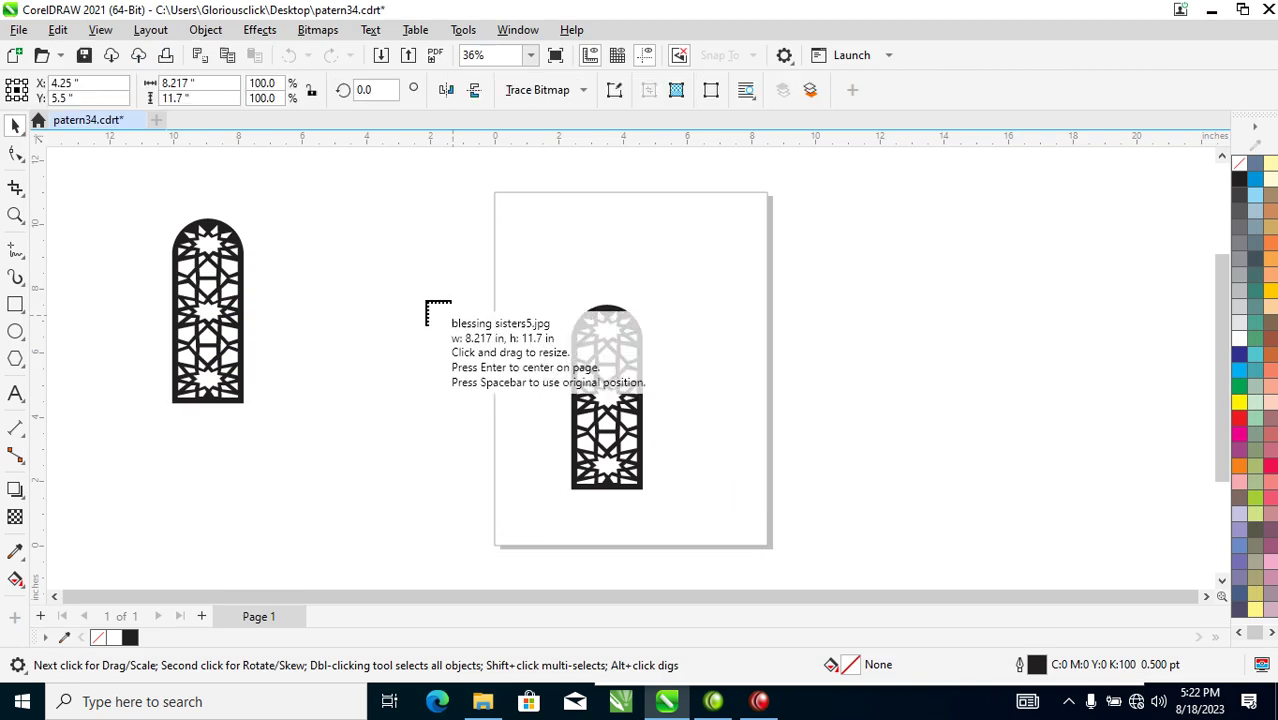
pyautogui.moveTo(297, 211); pyautogui.dragTo(680, 533)
pyautogui.moveTo(468, 324); pyautogui.dragTo(448, 337)
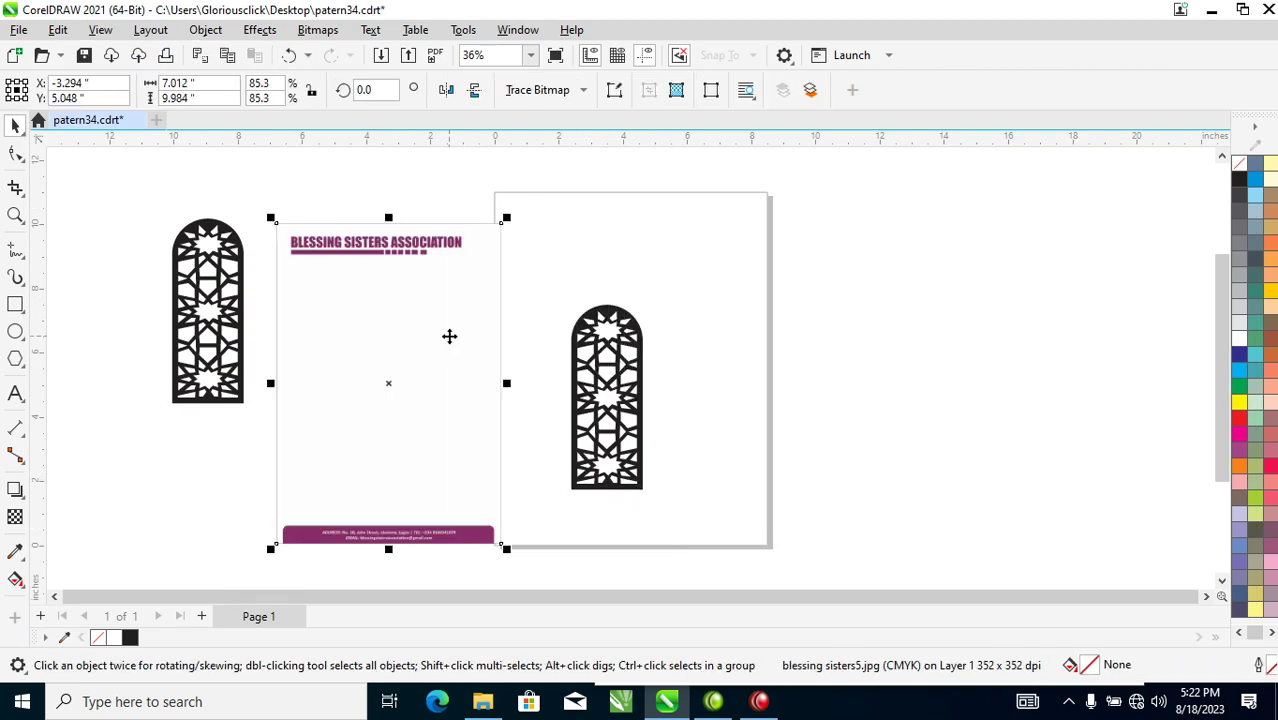
# Select the letterhead and the pattern on the page and start exporting only them to the Desktop as the JPG patern34.
pyautogui.click(18, 30)
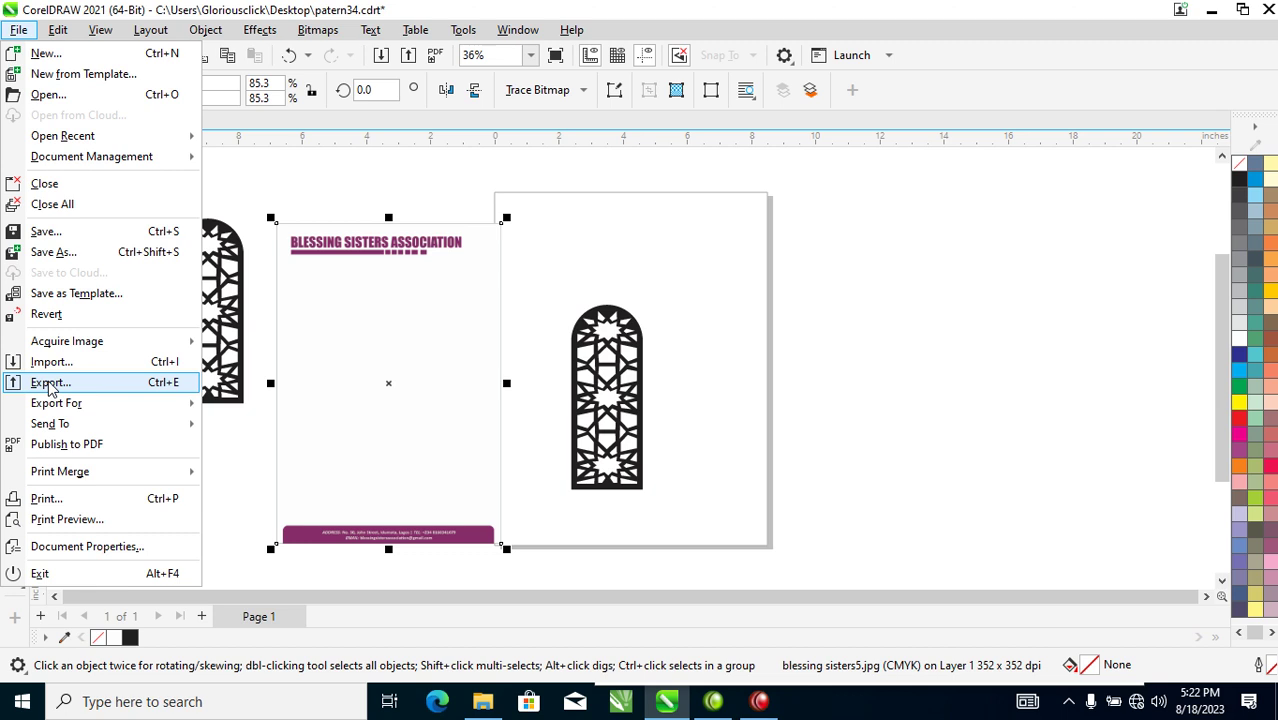
pyautogui.click(434, 265)
pyautogui.moveTo(234, 163); pyautogui.dragTo(756, 588)
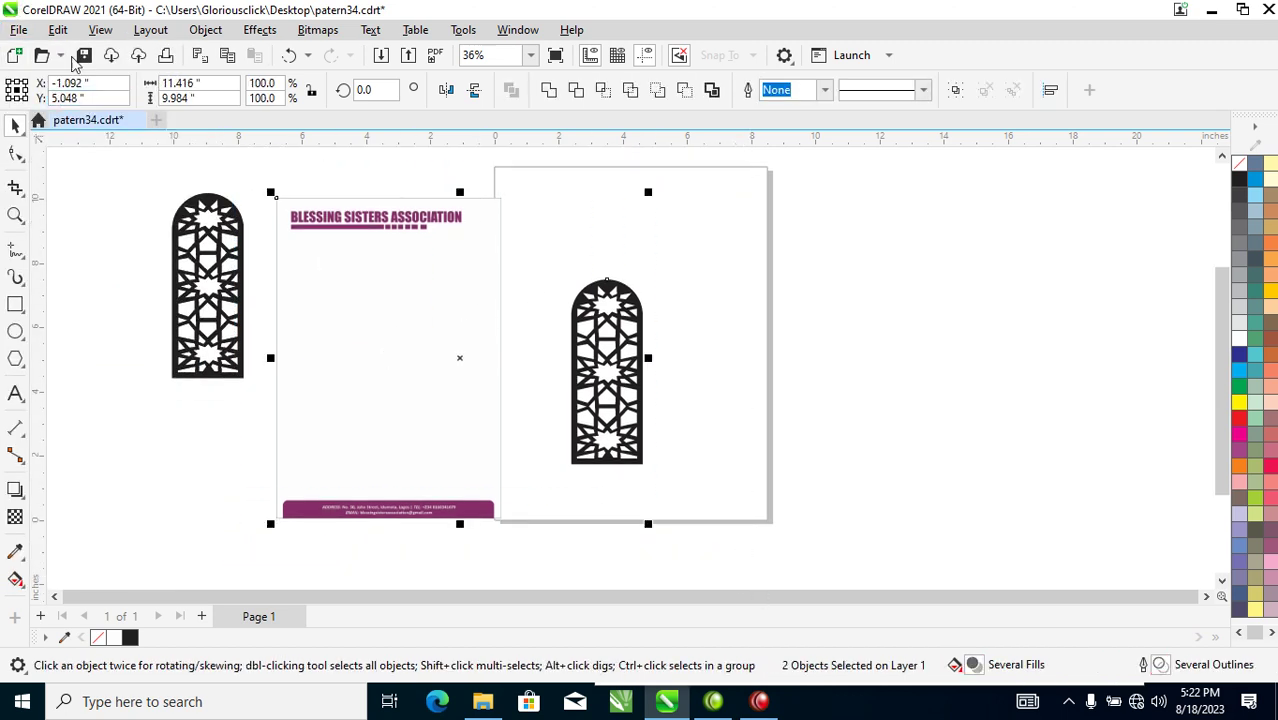
pyautogui.click(18, 29)
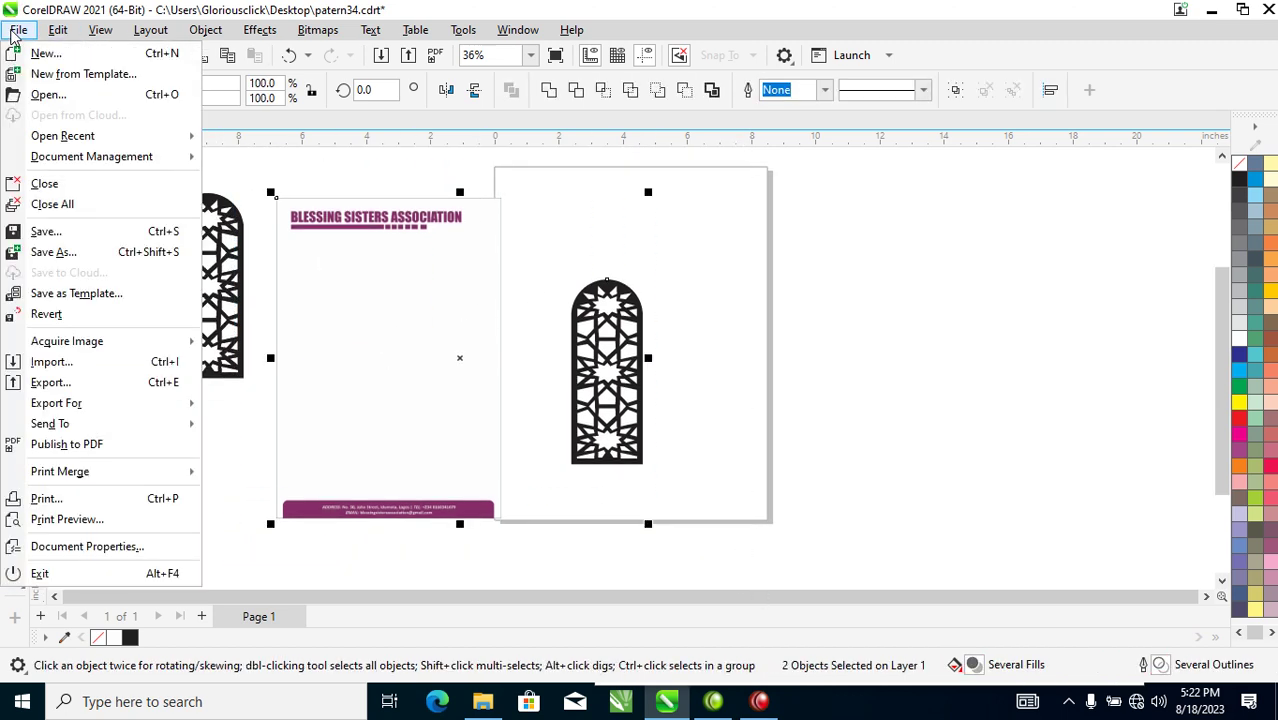
pyautogui.click(68, 385)
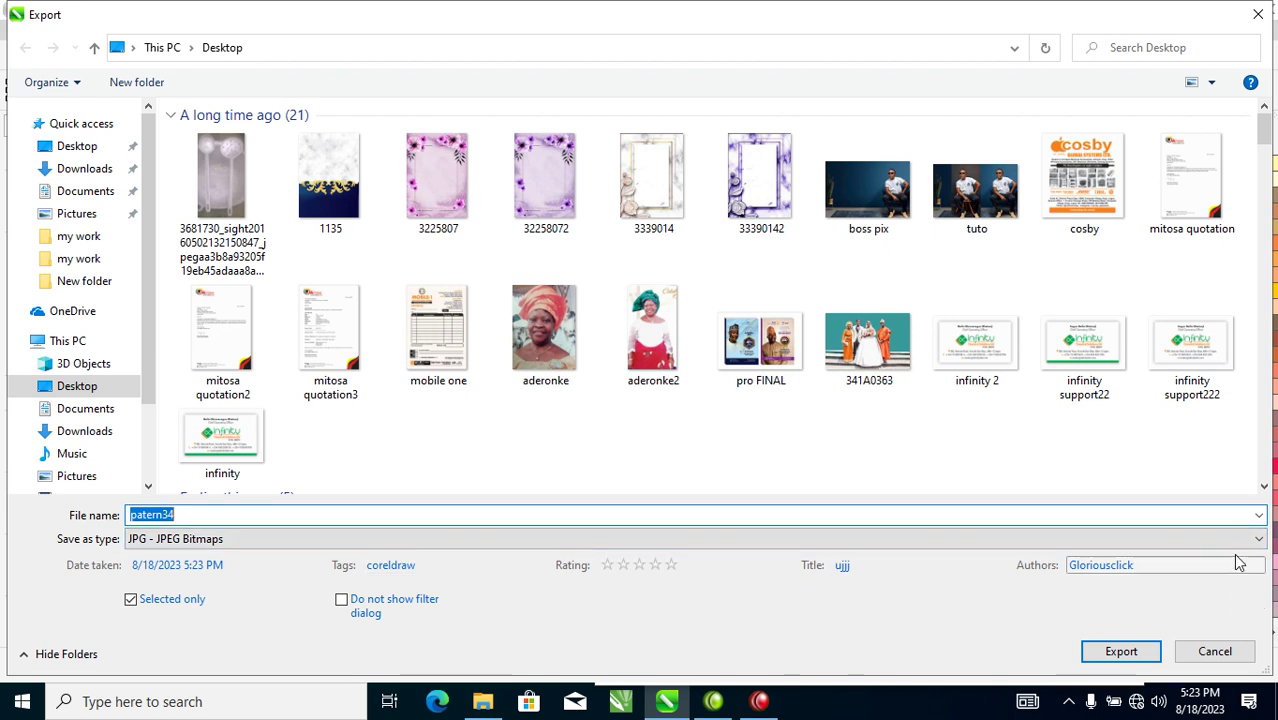
pyautogui.click(1108, 540)
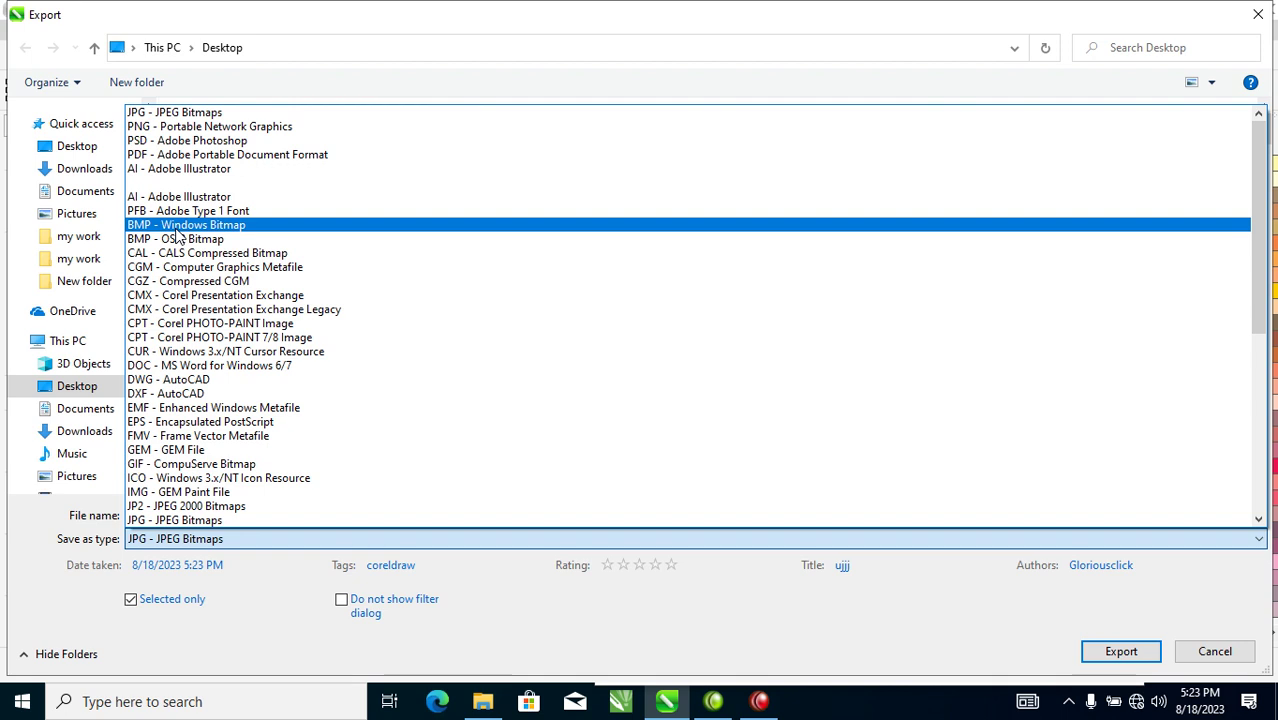
pyautogui.click(200, 113)
pyautogui.click(1132, 652)
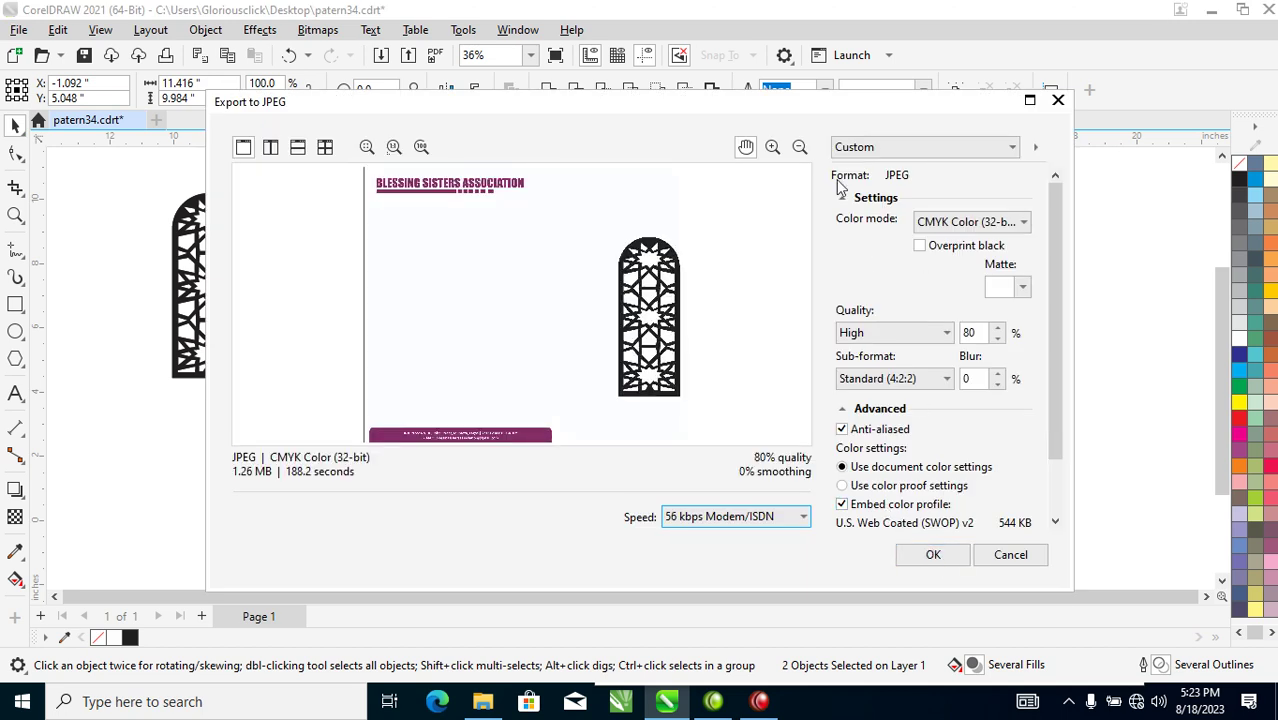
# Set the JPEG color mode to RGB Color (24-bit) and complete the export.
pyautogui.click(1020, 228)
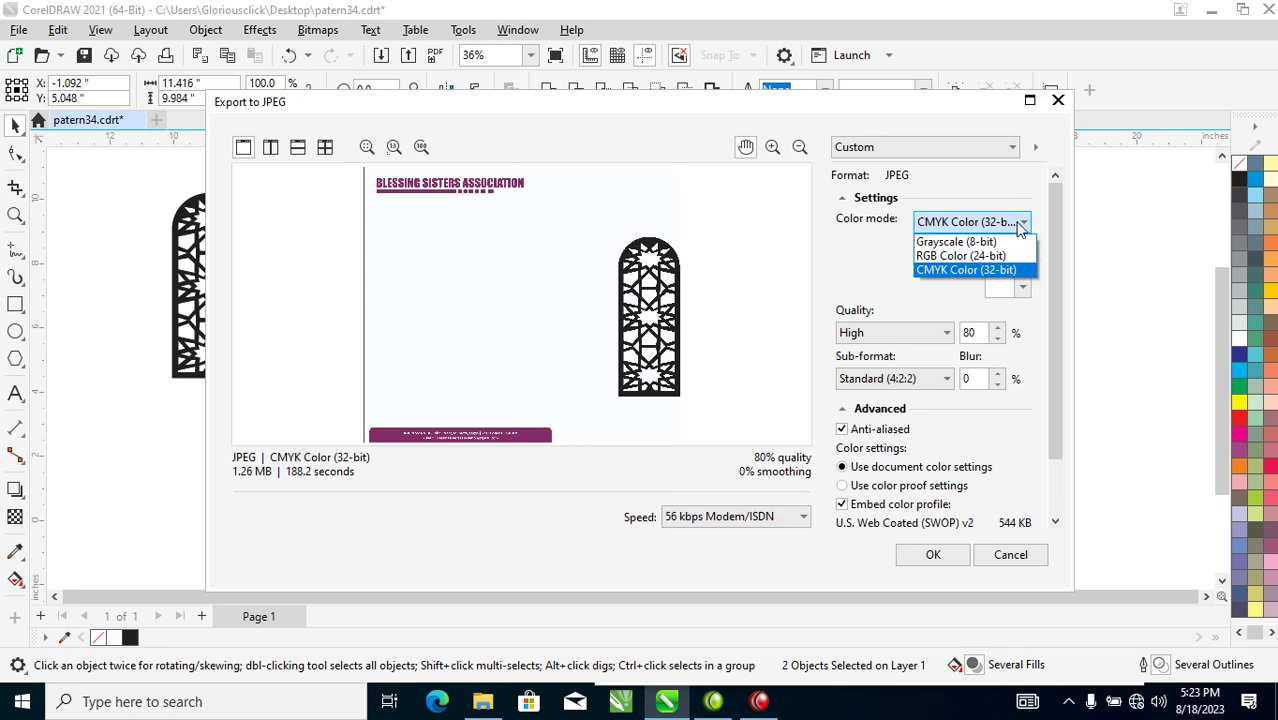
pyautogui.click(962, 256)
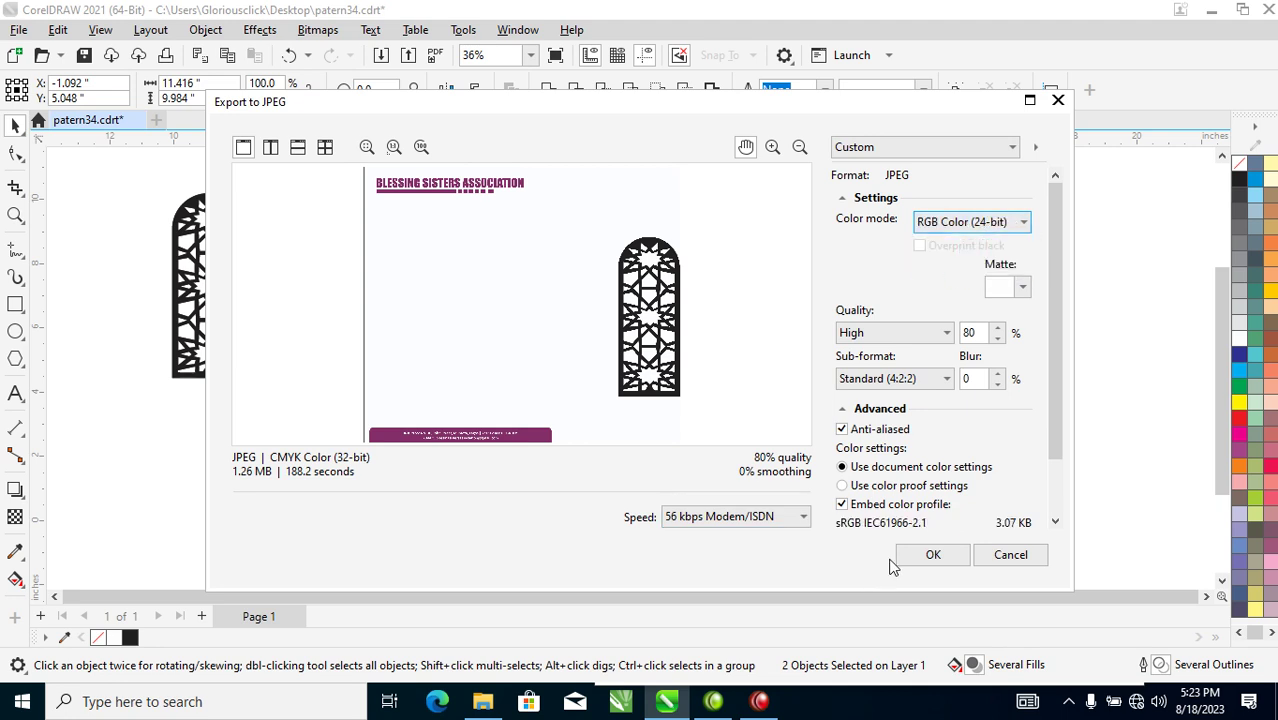
pyautogui.click(933, 556)
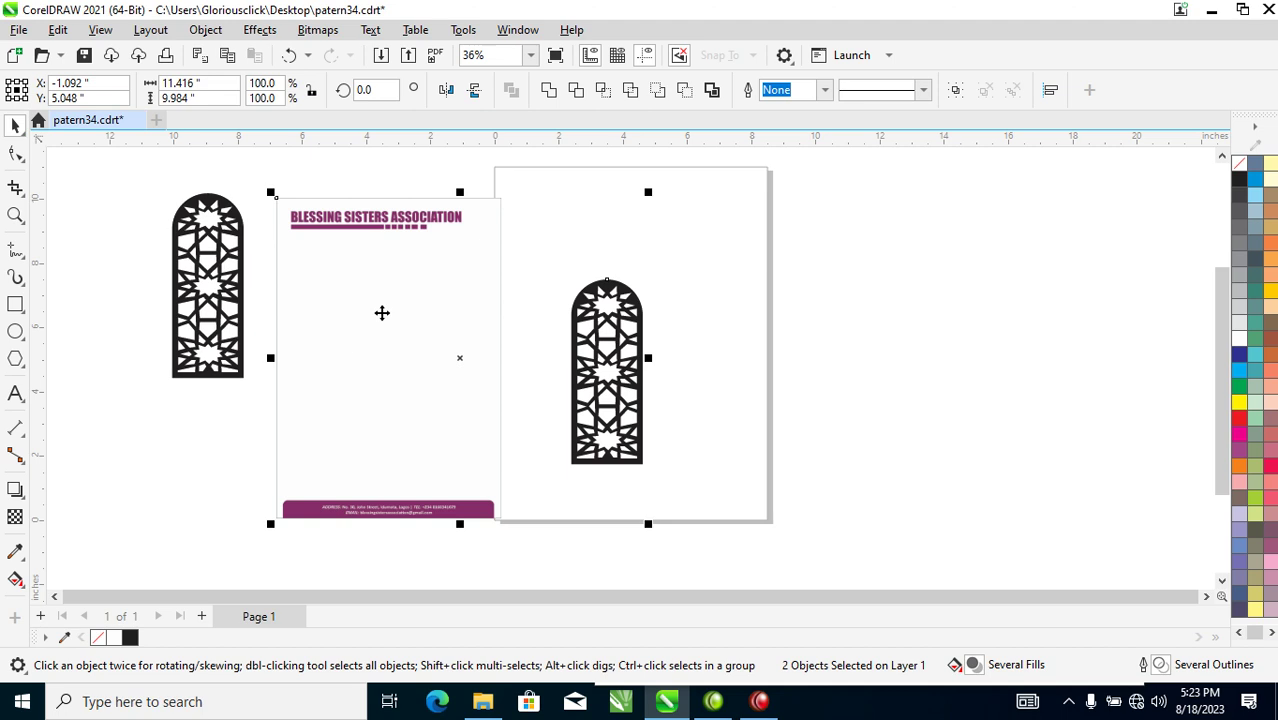
# Import the exported patern34 JPG from the Desktop and place it about 14.1 in wide at the page's right side.
pyautogui.rightClick(62, 186)
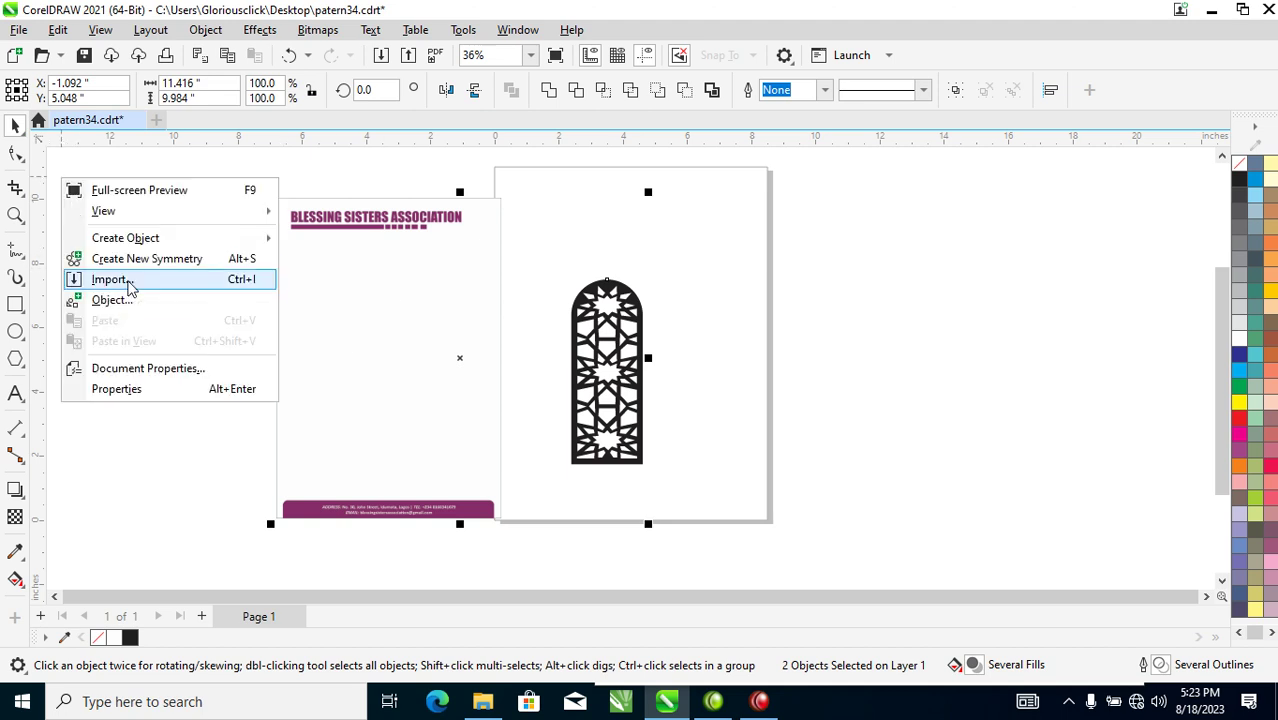
pyautogui.click(128, 279)
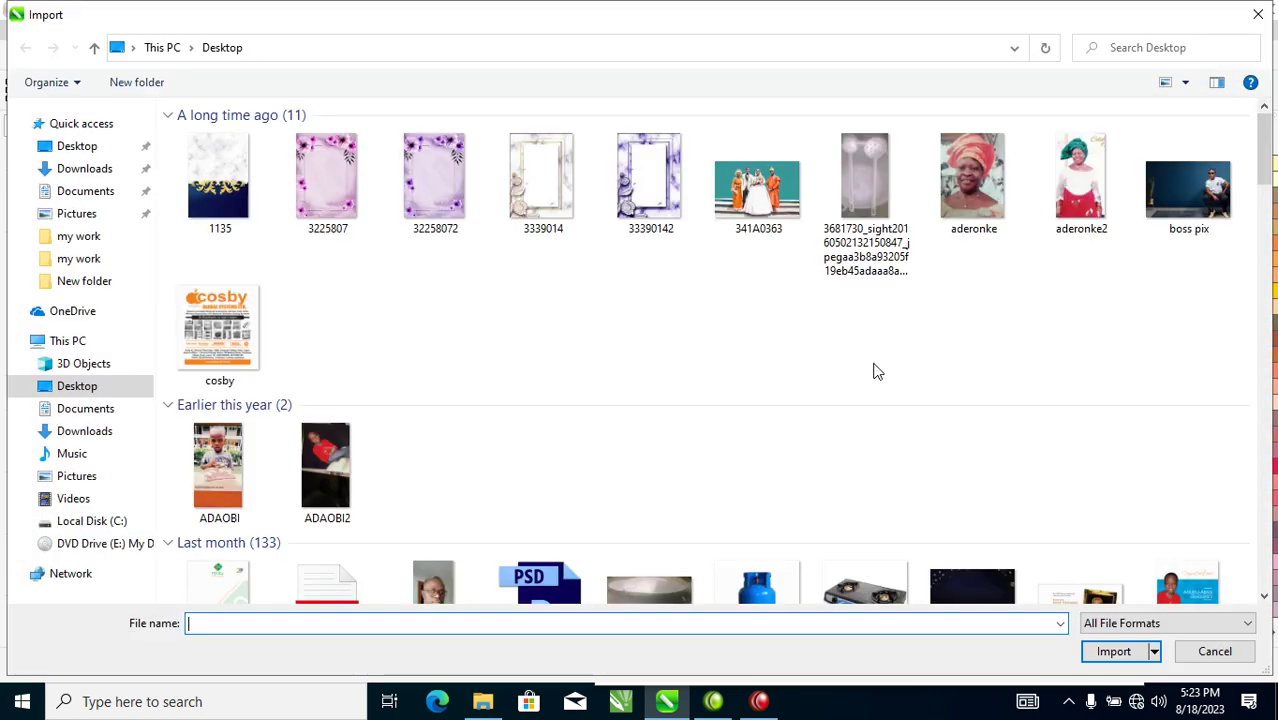
pyautogui.moveTo(1267, 148); pyautogui.dragTo(1272, 624)
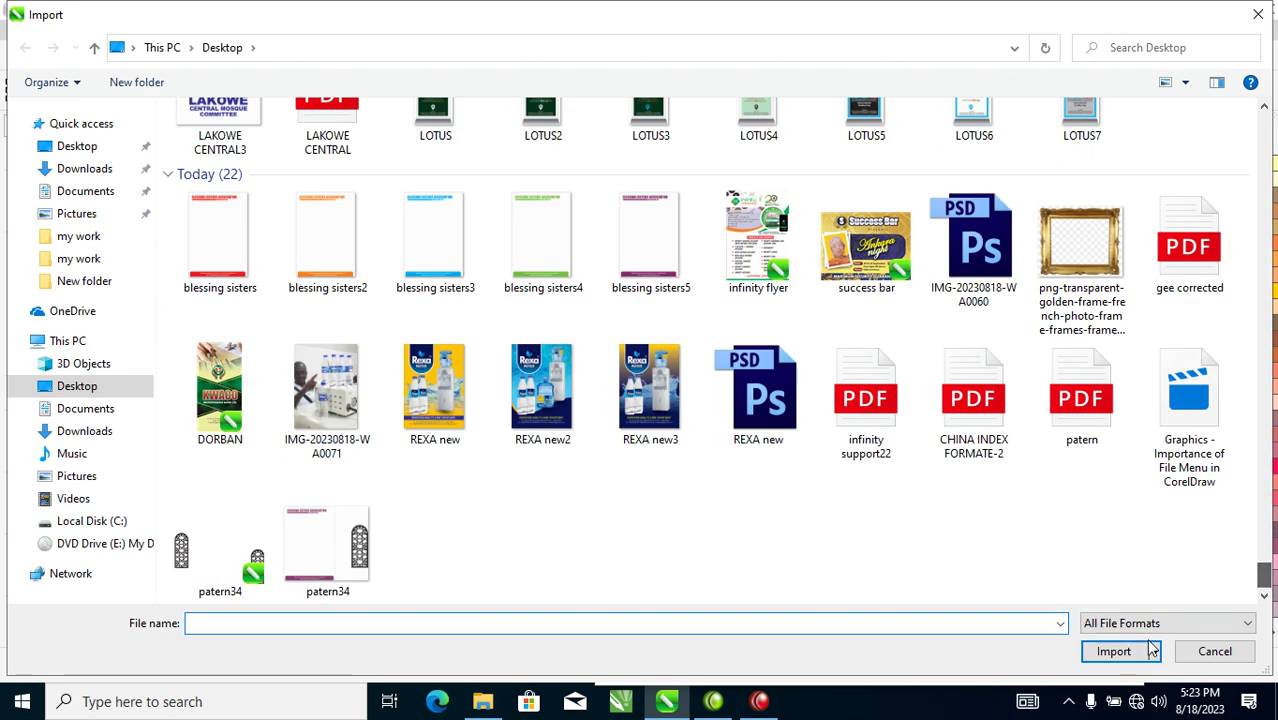
pyautogui.moveTo(342, 549)
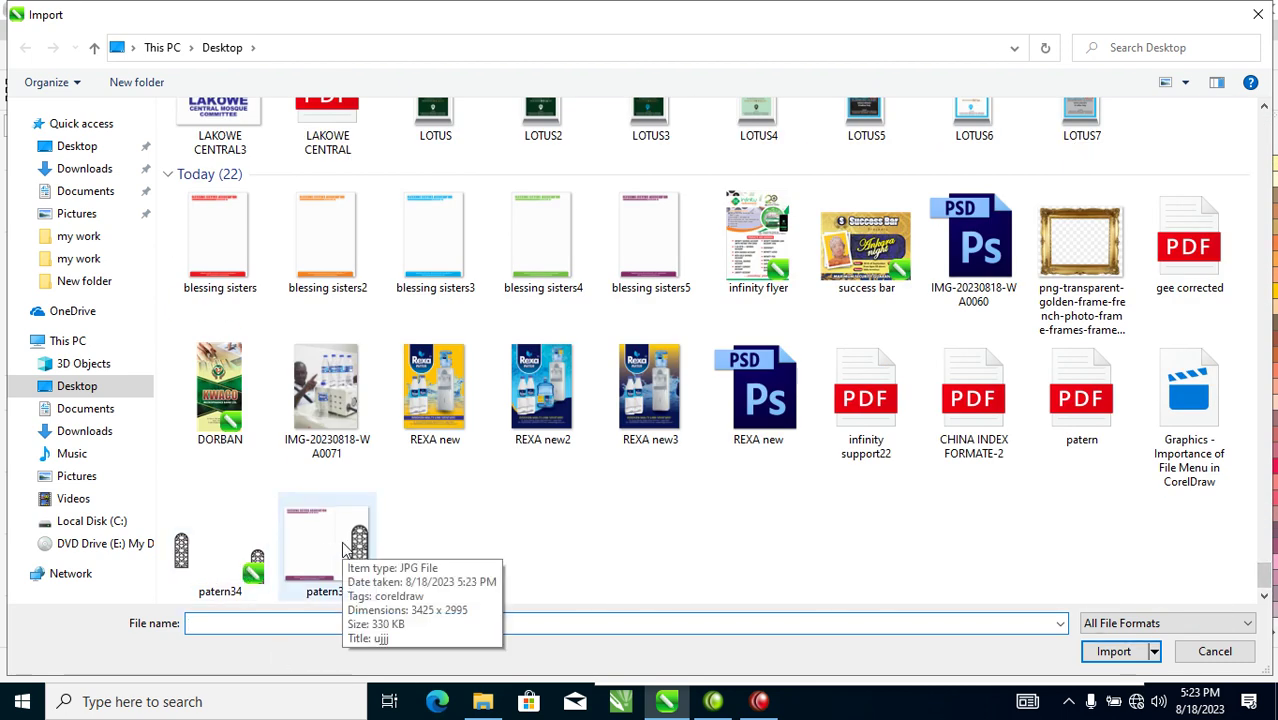
pyautogui.doubleClick(342, 549)
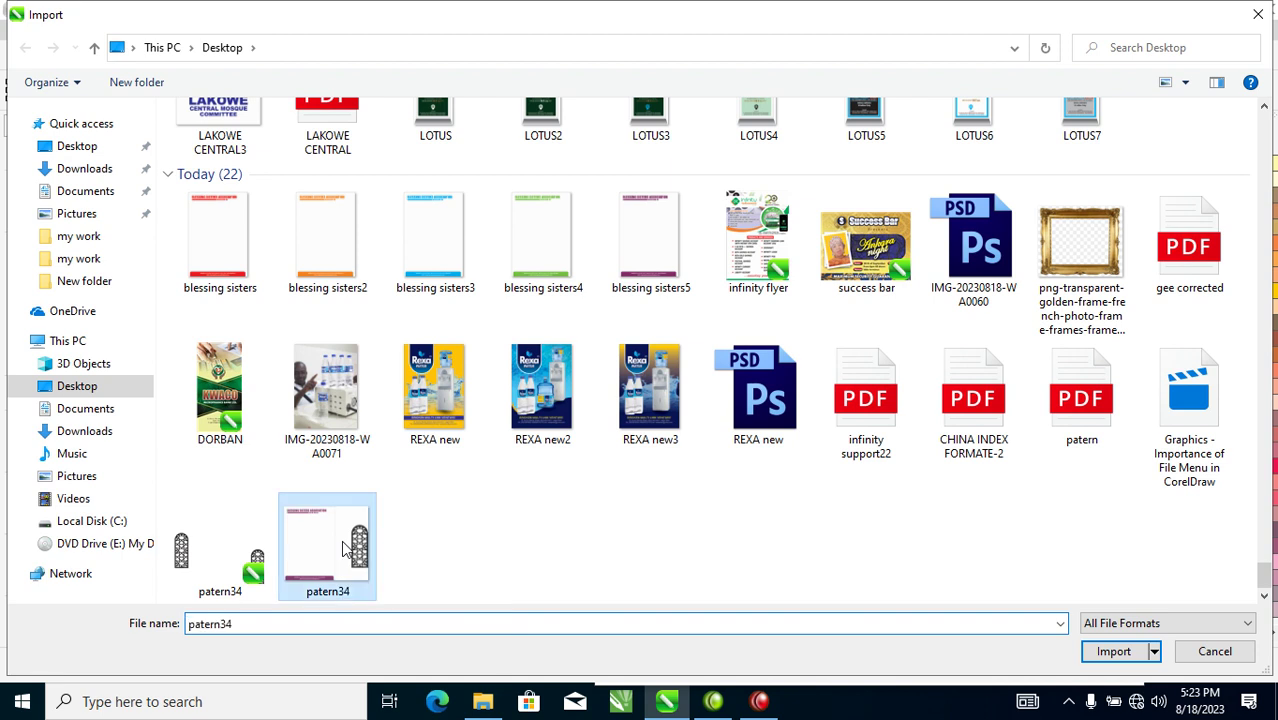
pyautogui.moveTo(714, 156); pyautogui.dragTo(1180, 562)
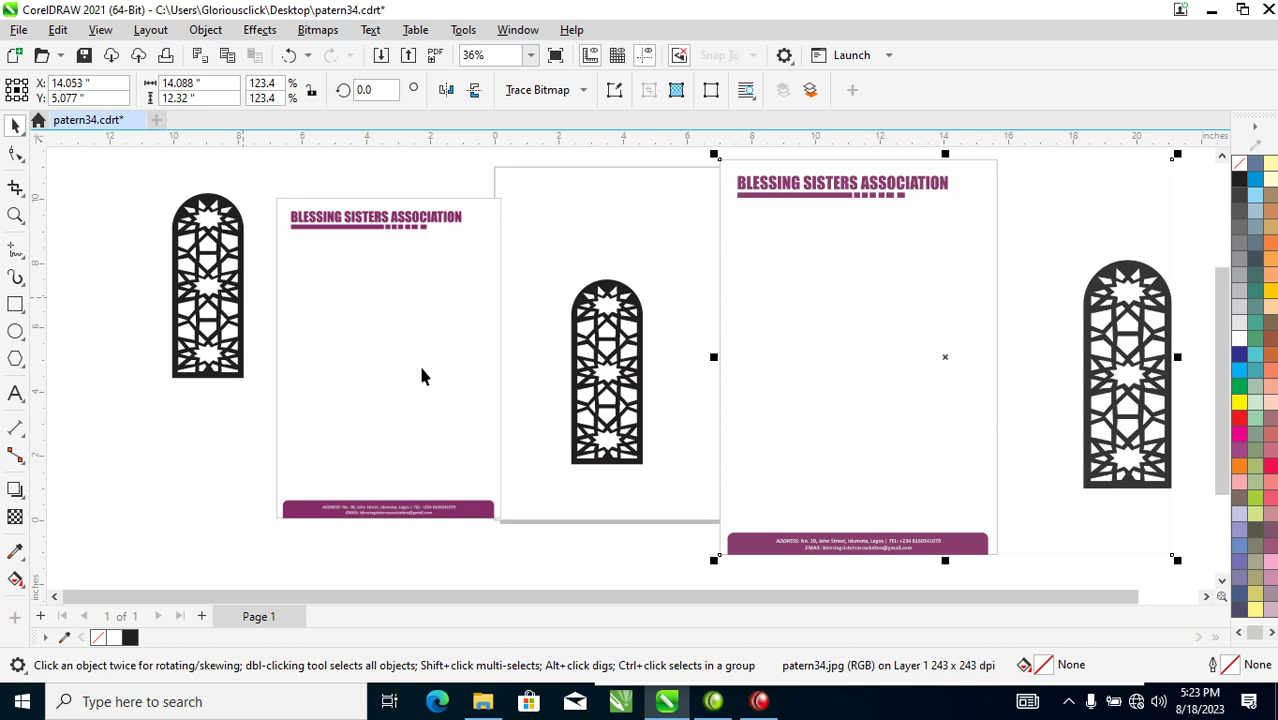
# Start publishing the drawing to PDF on the Desktop under the file name ghat.
pyautogui.click(15, 31)
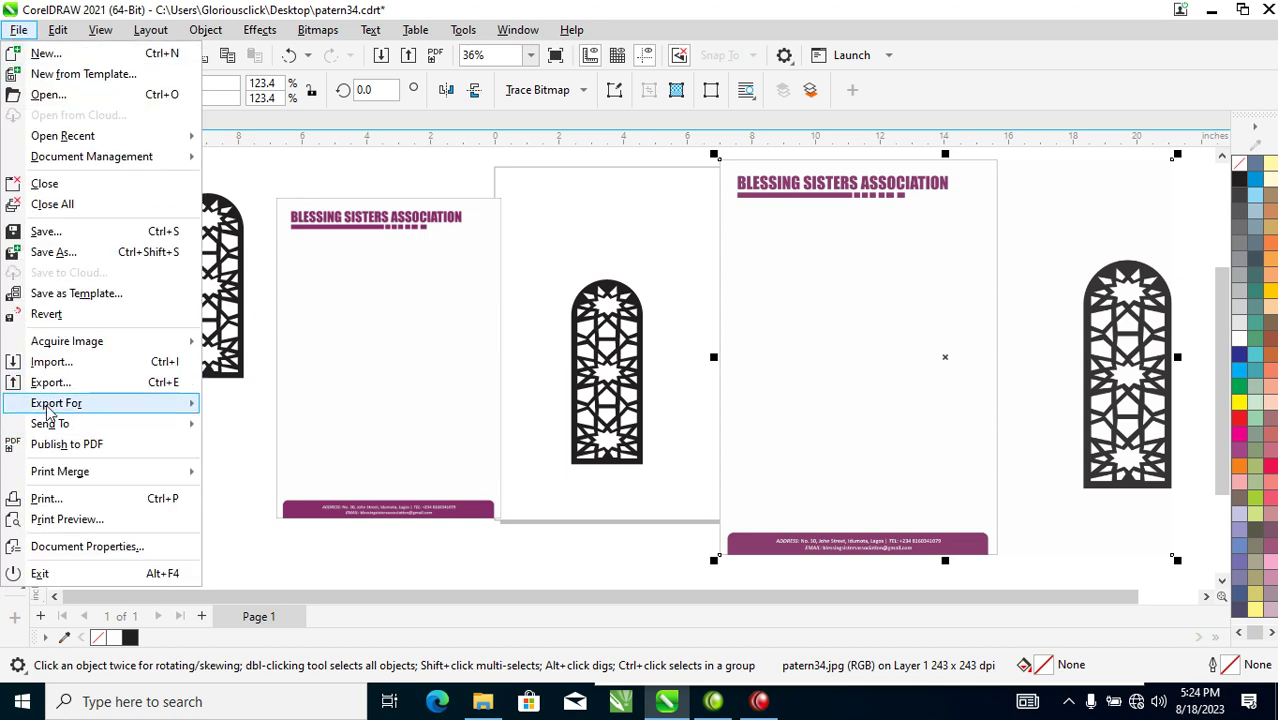
pyautogui.moveTo(57, 410)
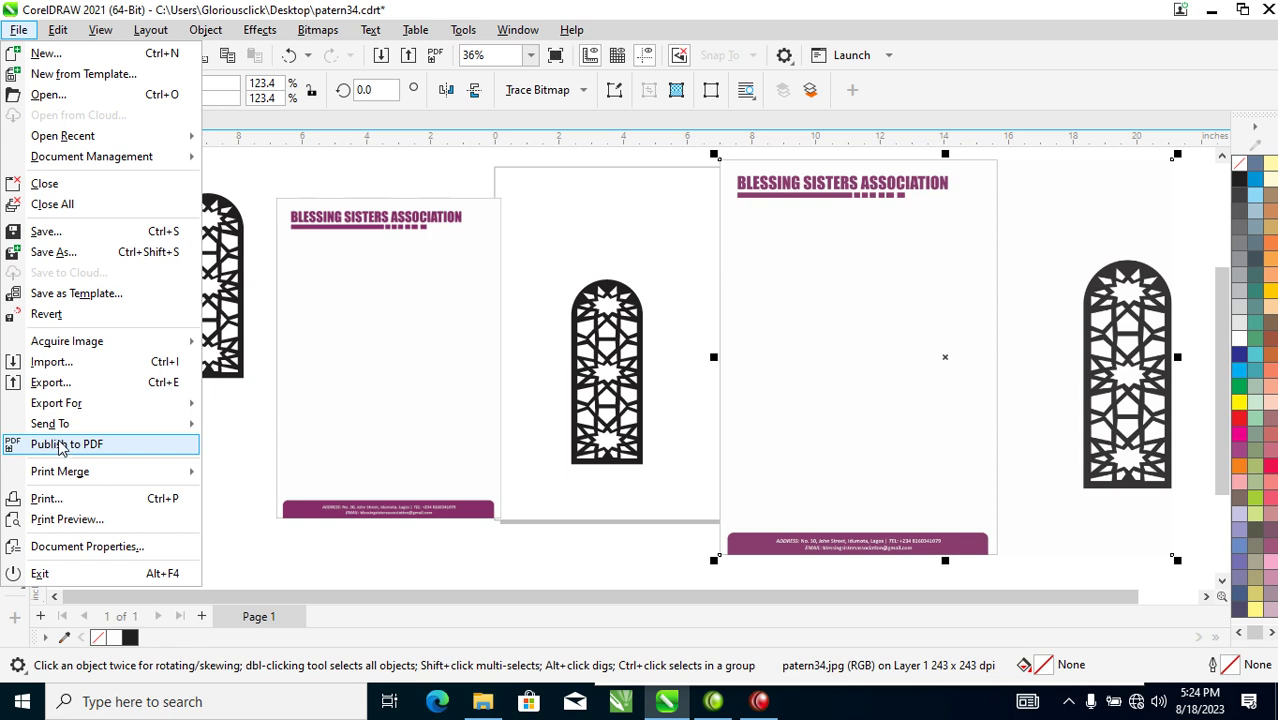
pyautogui.click(68, 446)
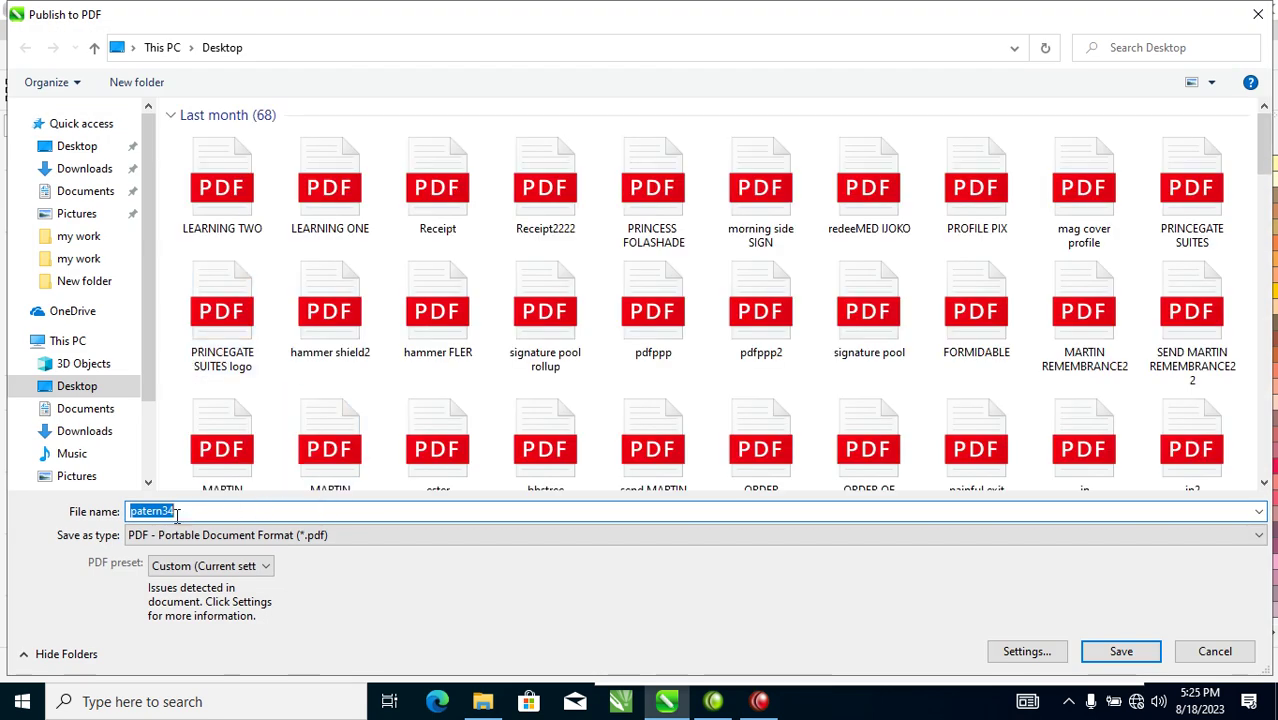
pyautogui.write('ghat')
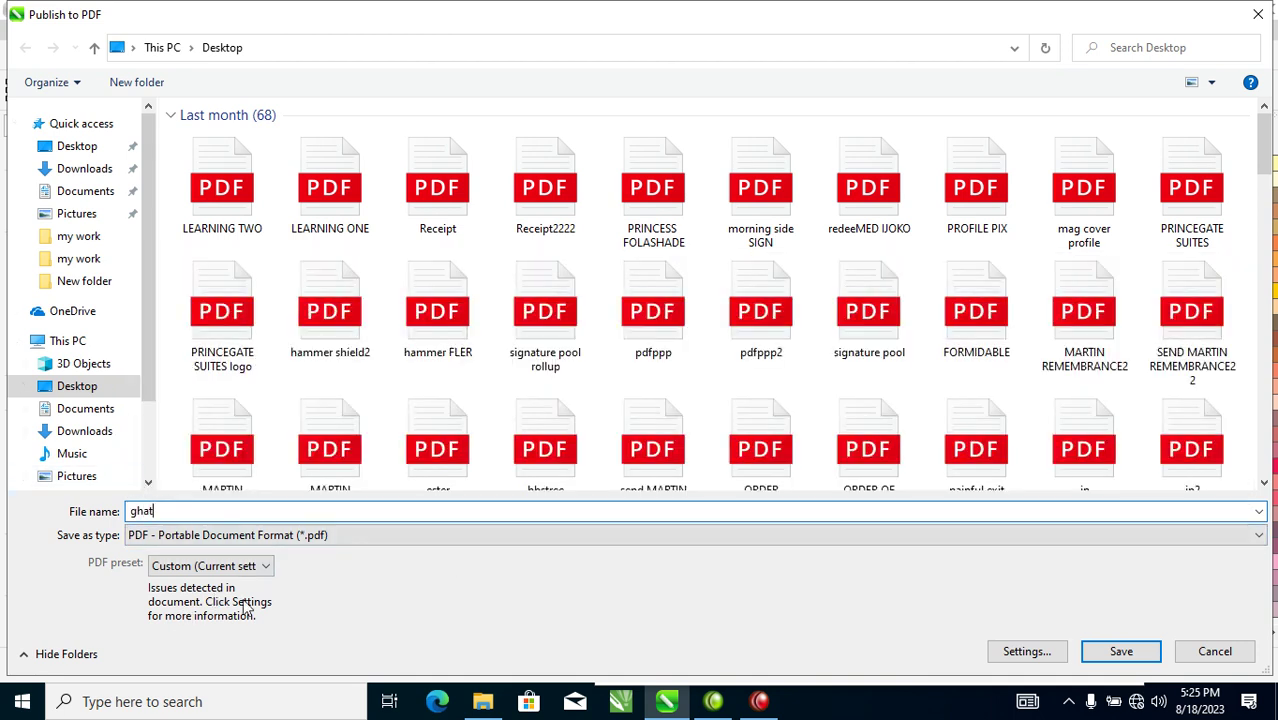
pyautogui.press('BackSpace')
pyautogui.press('BackSpace')
pyautogui.press('BackSpace')
pyautogui.press('BackSpace')
# Review the color, document and object settings for the PDF, leave them unchanged, and save the ghat PDF to the Desktop.
pyautogui.click(1016, 658)
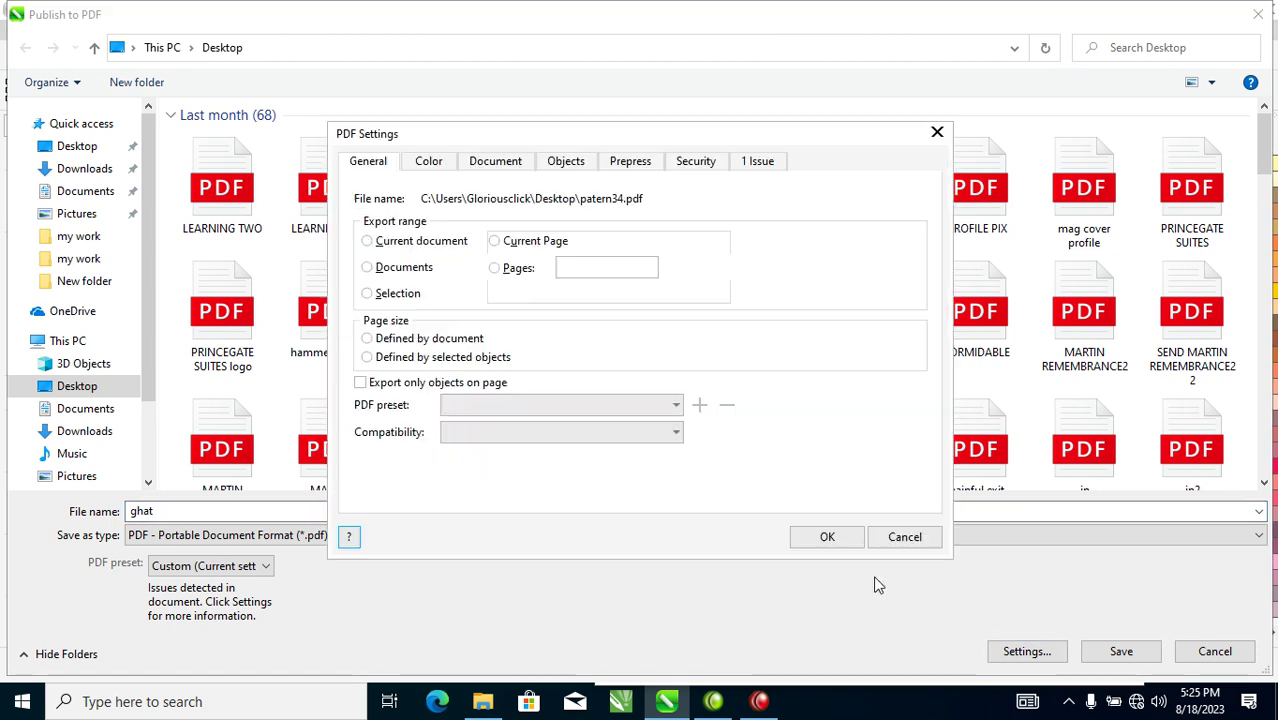
pyautogui.click(429, 168)
pyautogui.click(514, 170)
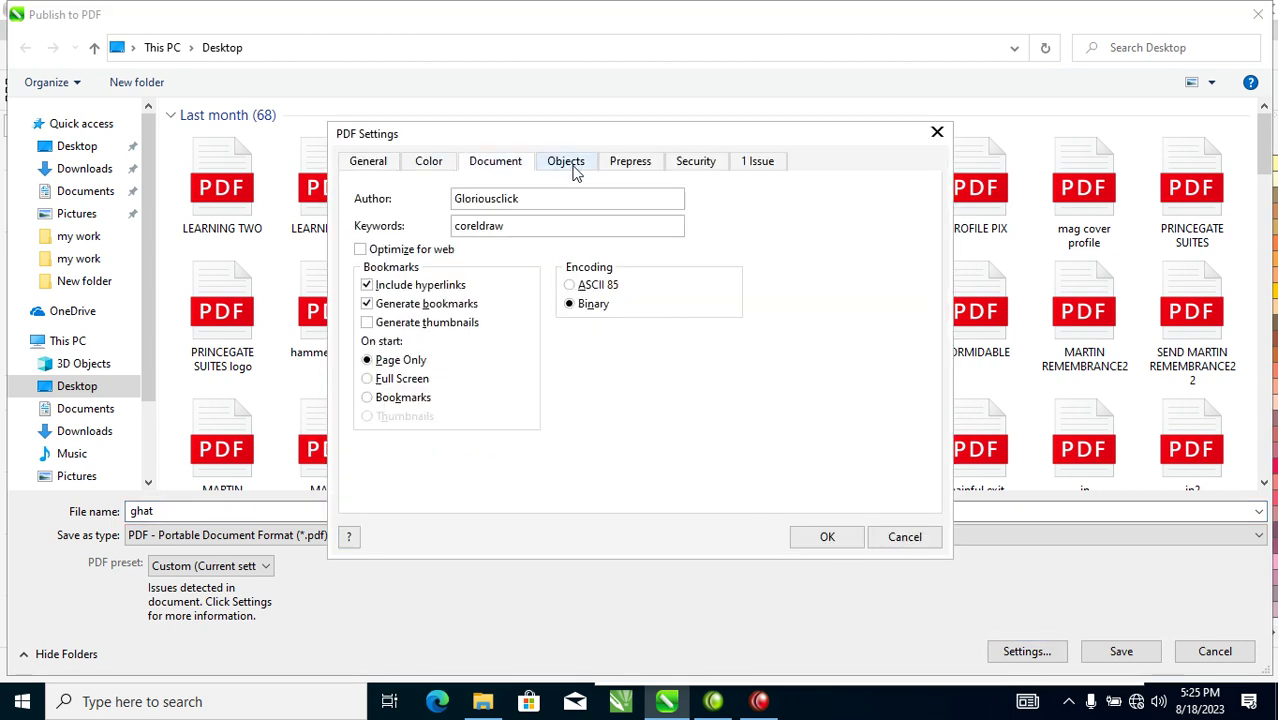
pyautogui.click(563, 163)
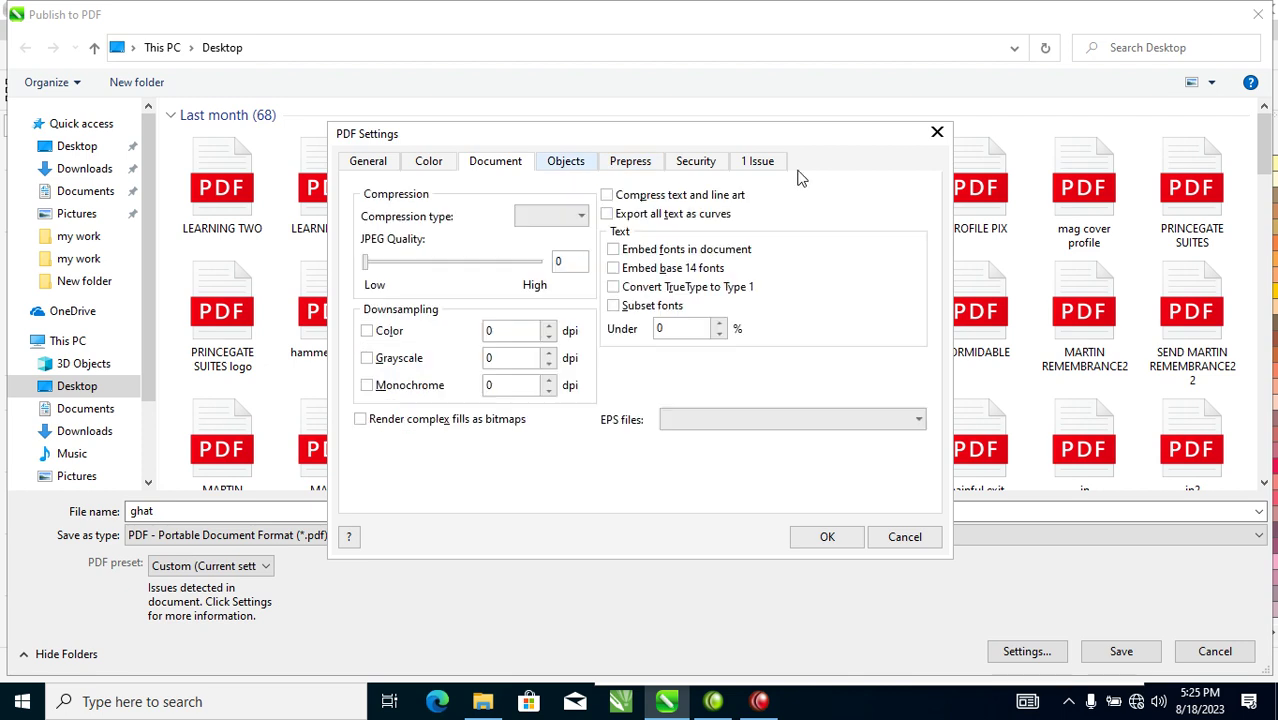
pyautogui.click(938, 132)
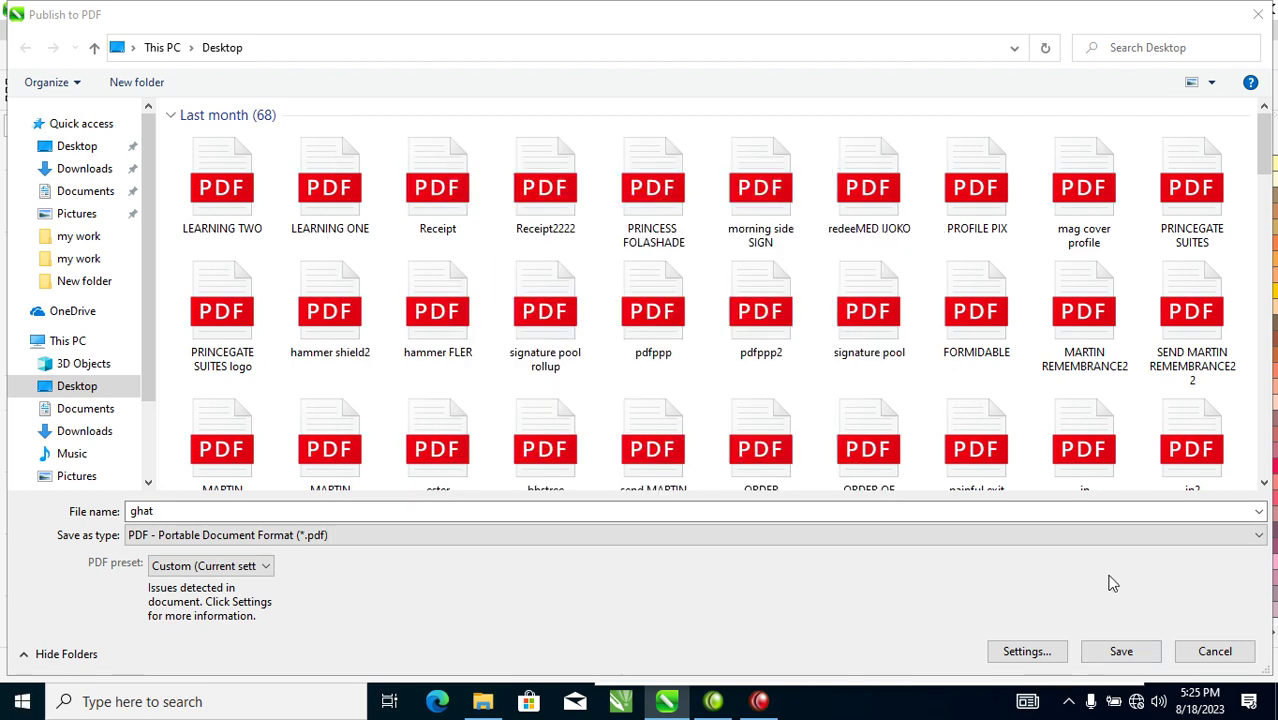
pyautogui.click(1122, 651)
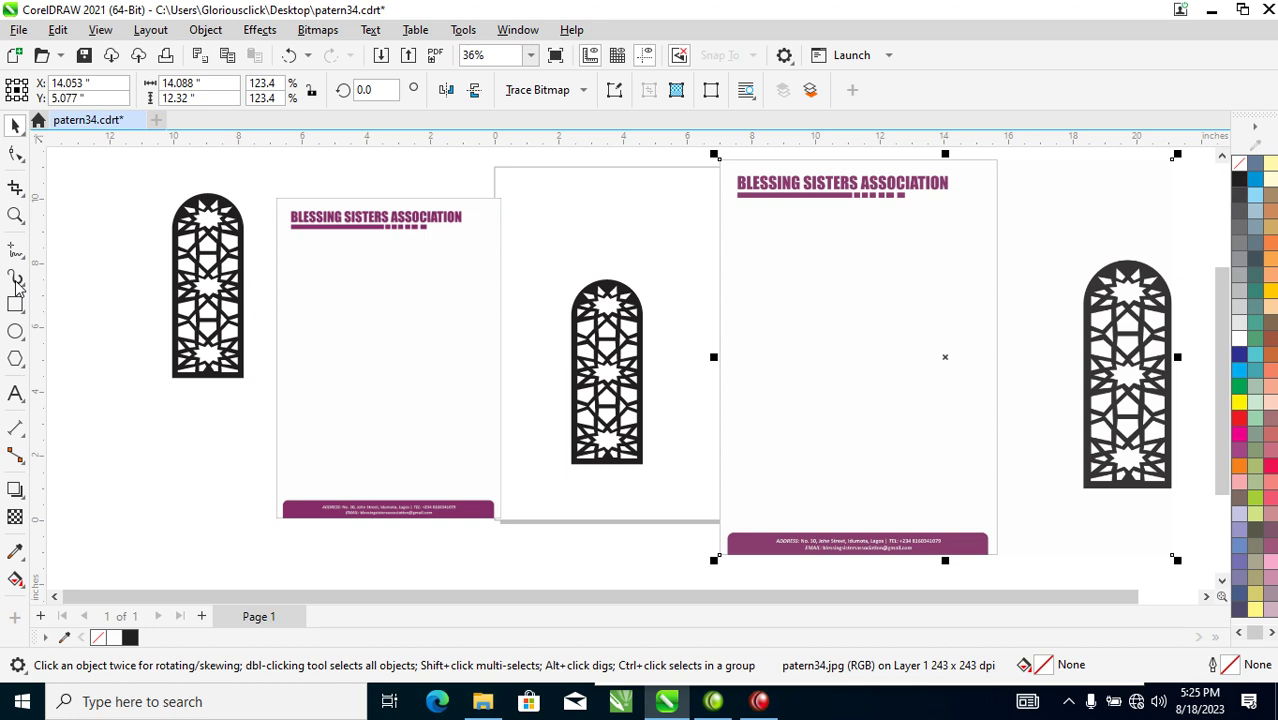
pyautogui.click(22, 30)
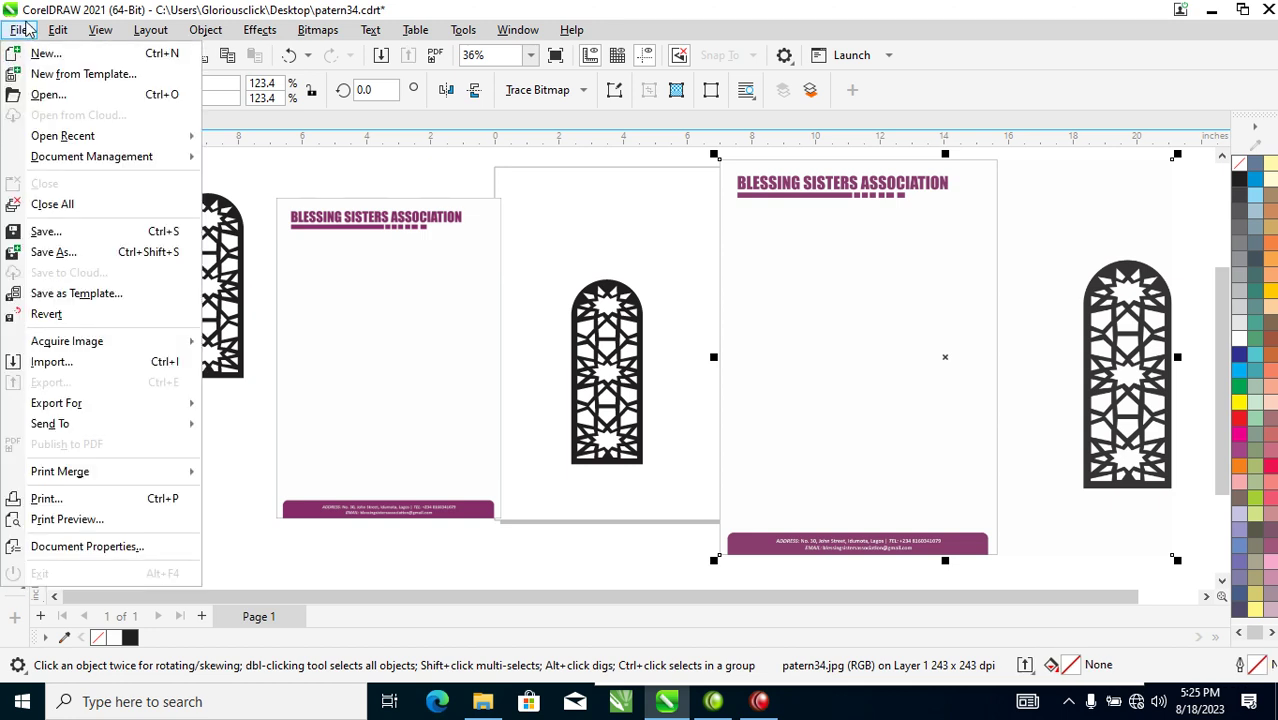
pyautogui.click(22, 30)
pyautogui.click(22, 30)
pyautogui.click(22, 30)
# Look through the Desktop files available for import to find the published ghat PDF, and leave without importing.
pyautogui.rightClick(101, 228)
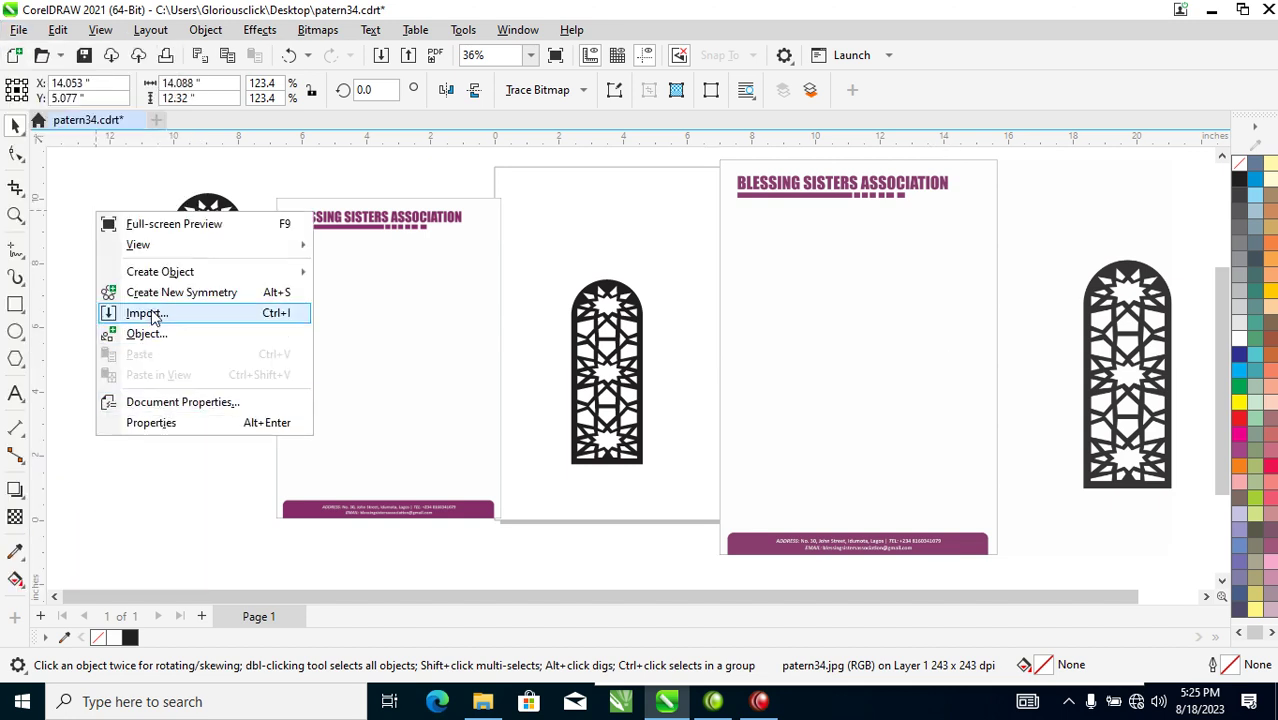
pyautogui.press('Escape')
pyautogui.hotkey('ctrl', 'i')
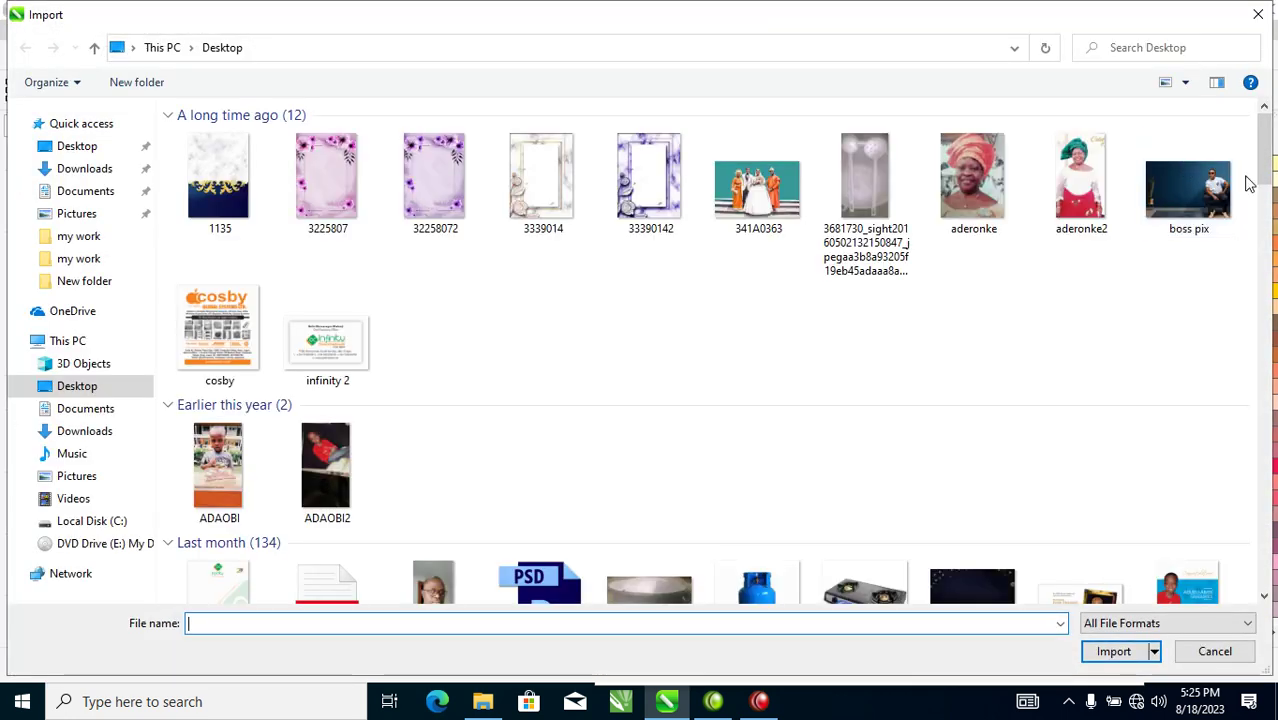
pyautogui.moveTo(1262, 140); pyautogui.dragTo(1266, 590)
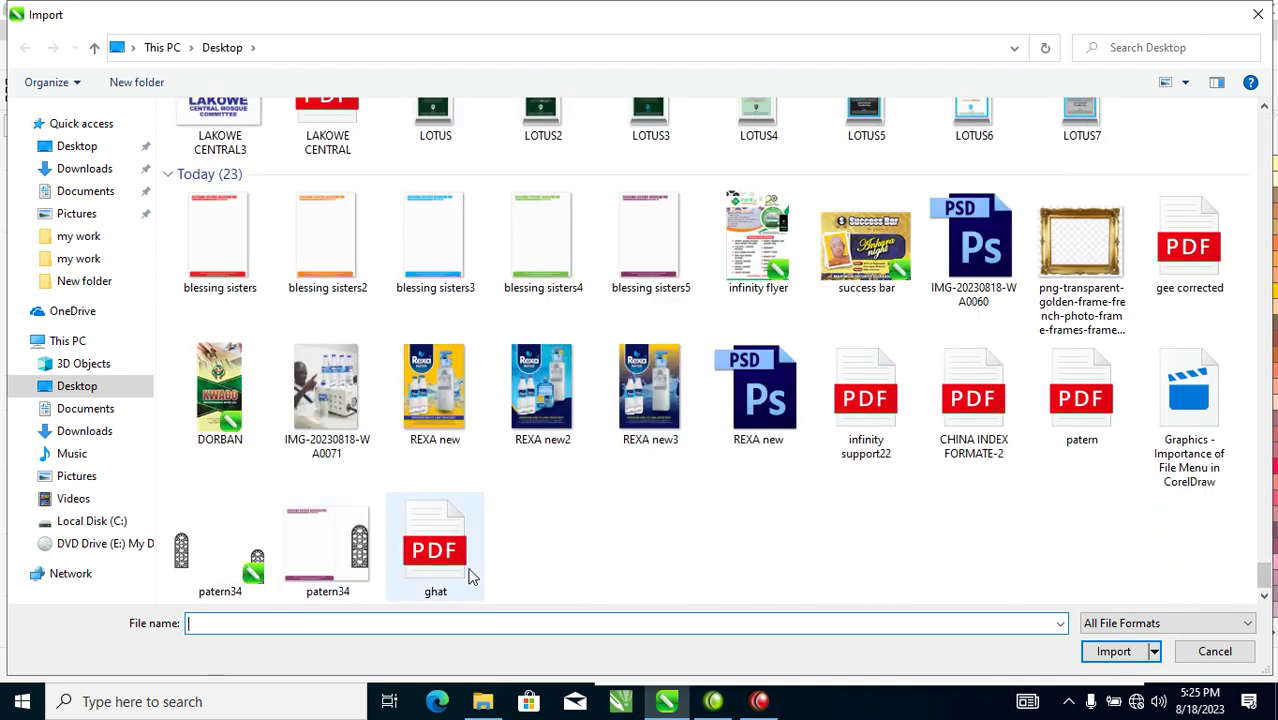
pyautogui.click(1256, 14)
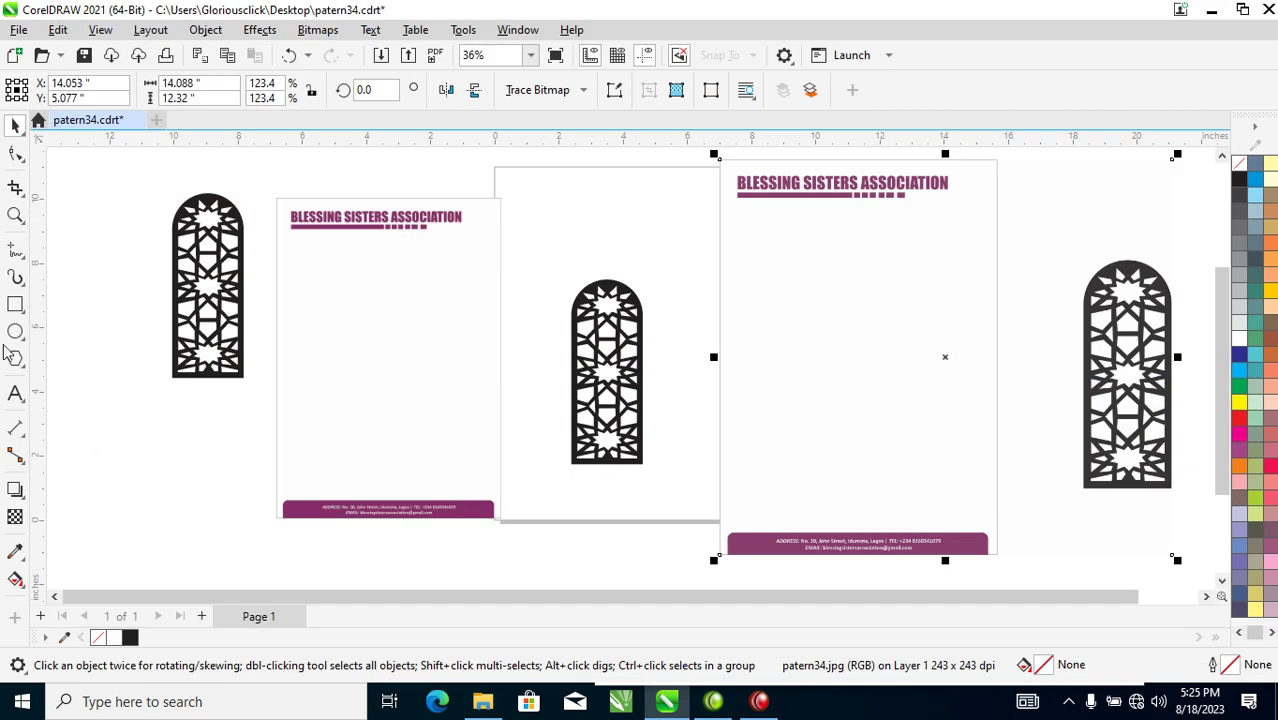
# Open the print settings, set the number of copies to 6, and close them without printing.
pyautogui.click(18, 30)
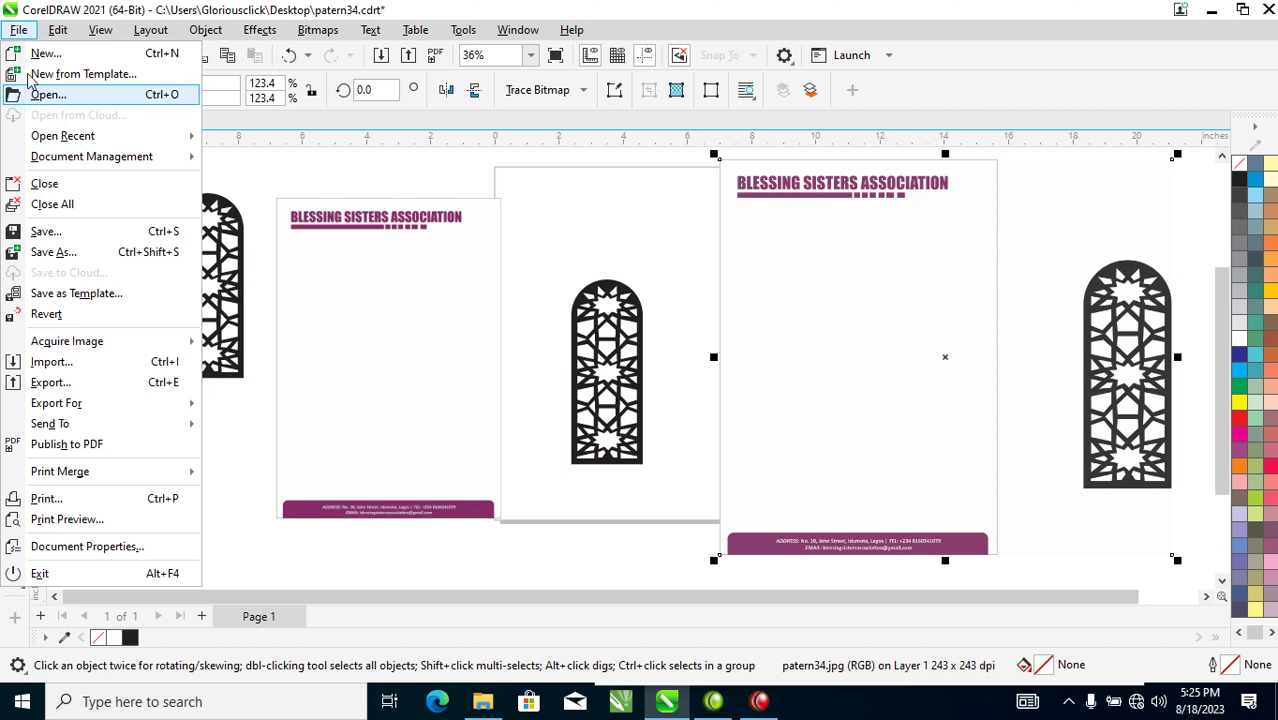
pyautogui.moveTo(83, 480)
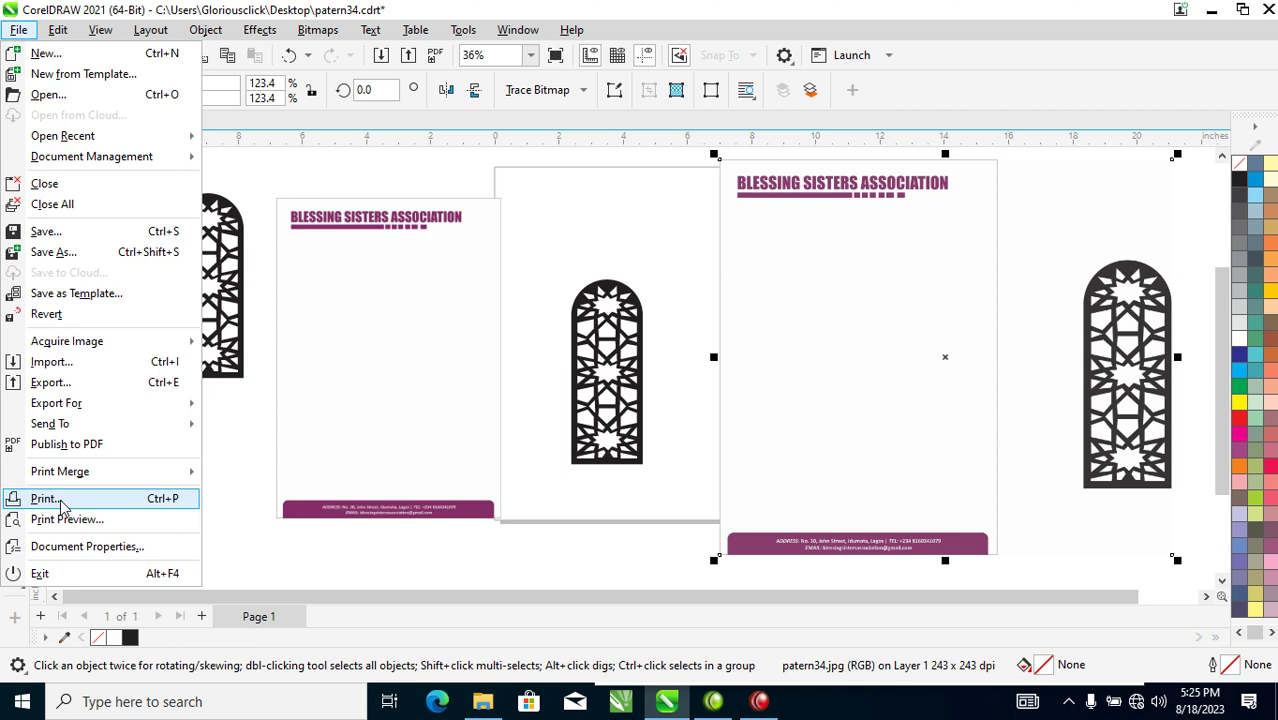
pyautogui.click(60, 499)
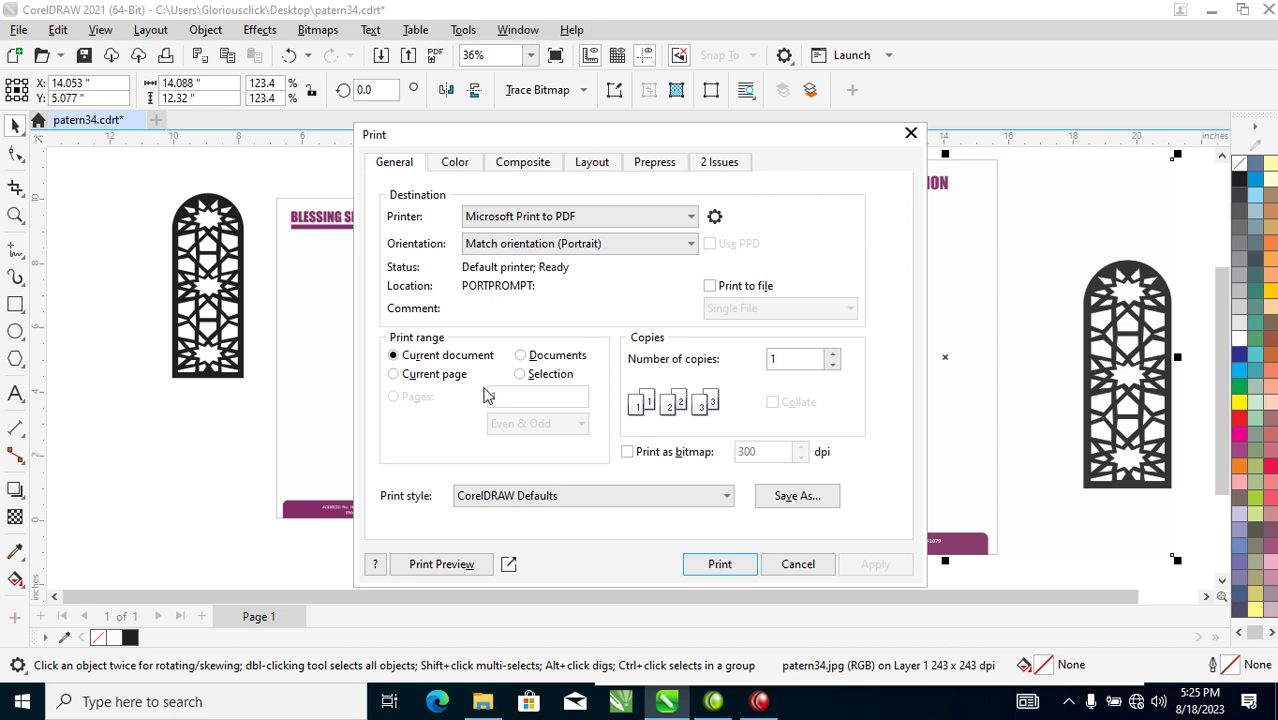
pyautogui.doubleClick(799, 358)
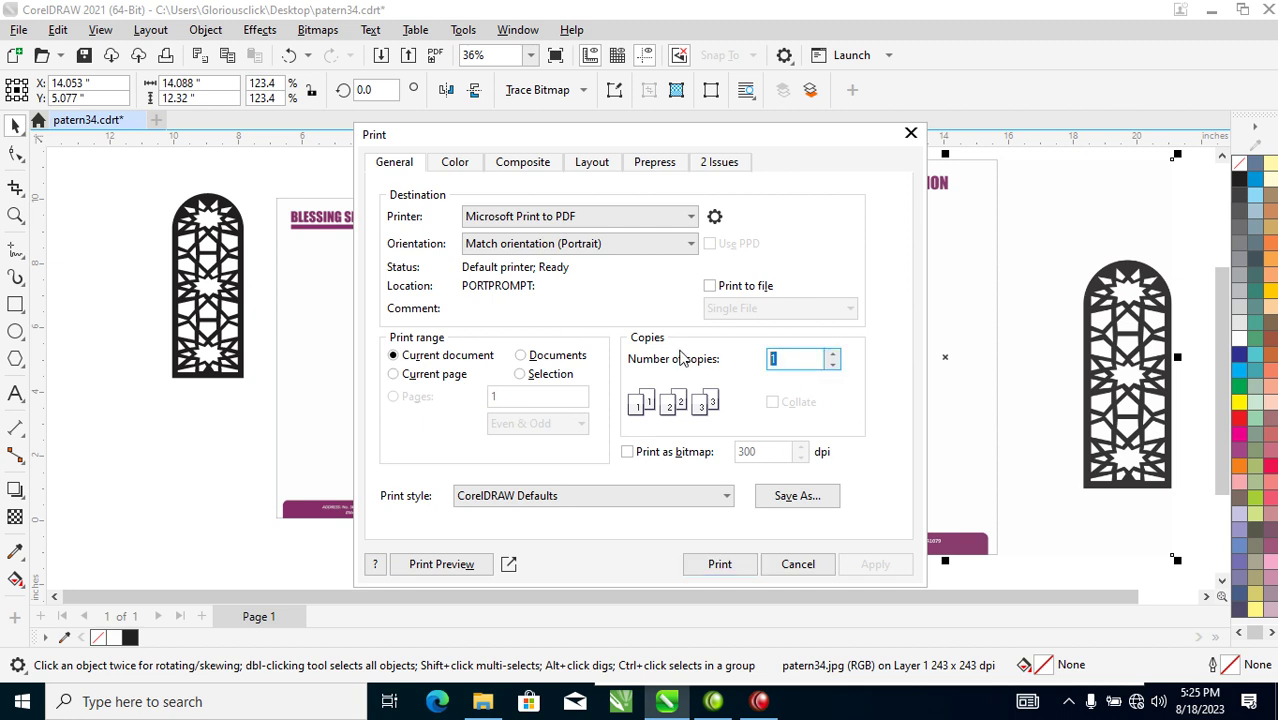
pyautogui.write('6')
pyautogui.click(910, 133)
# View the print preview of the page, closing the file search window that covers it, and leave the preview.
pyautogui.click(19, 31)
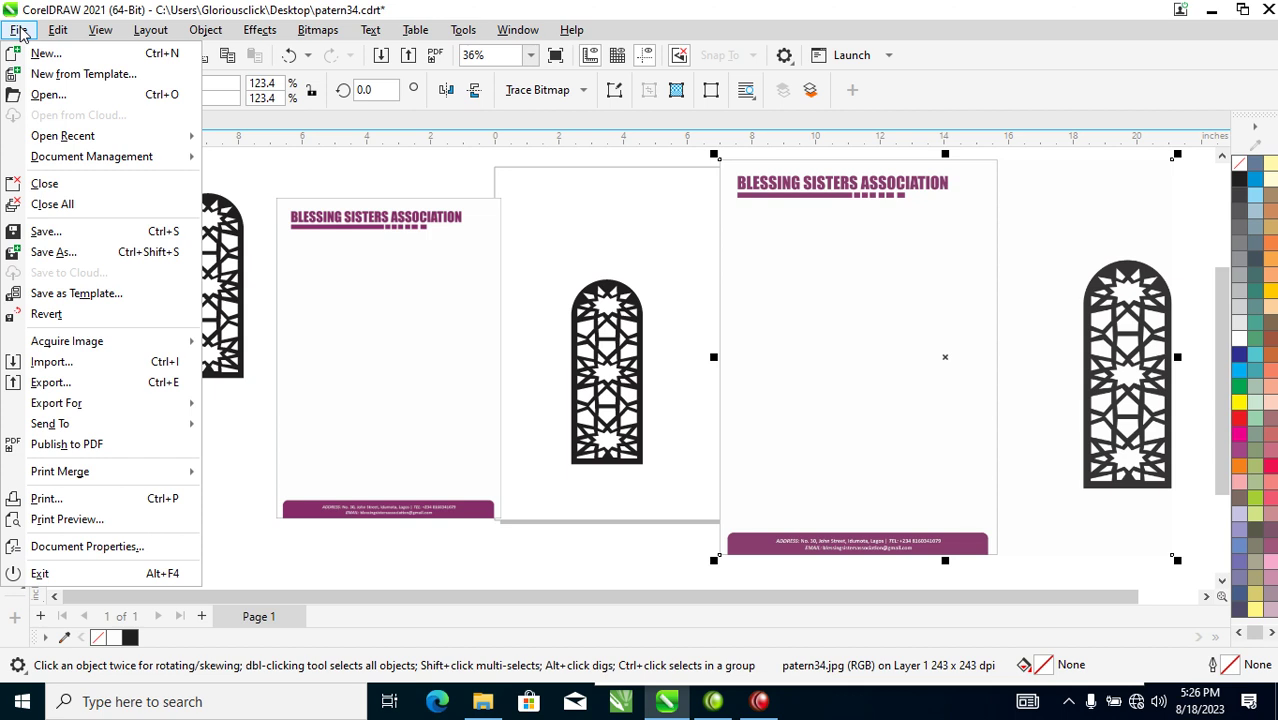
pyautogui.click(80, 521)
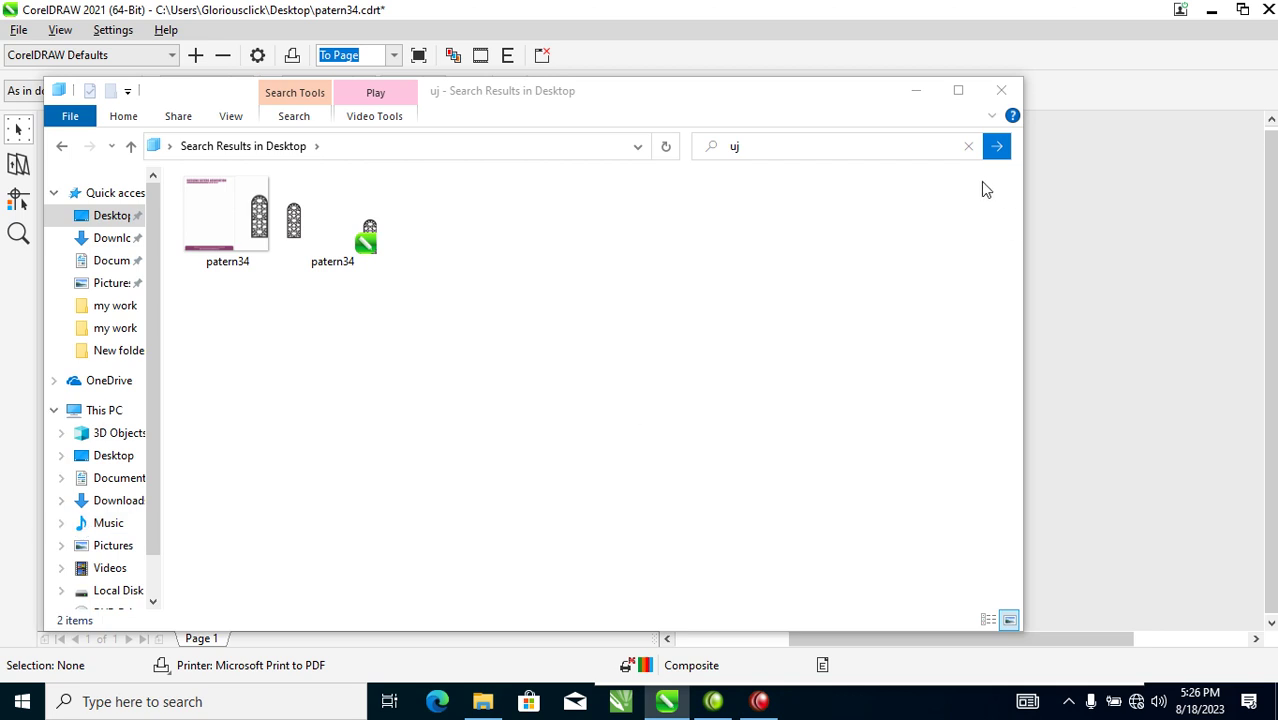
pyautogui.click(1001, 90)
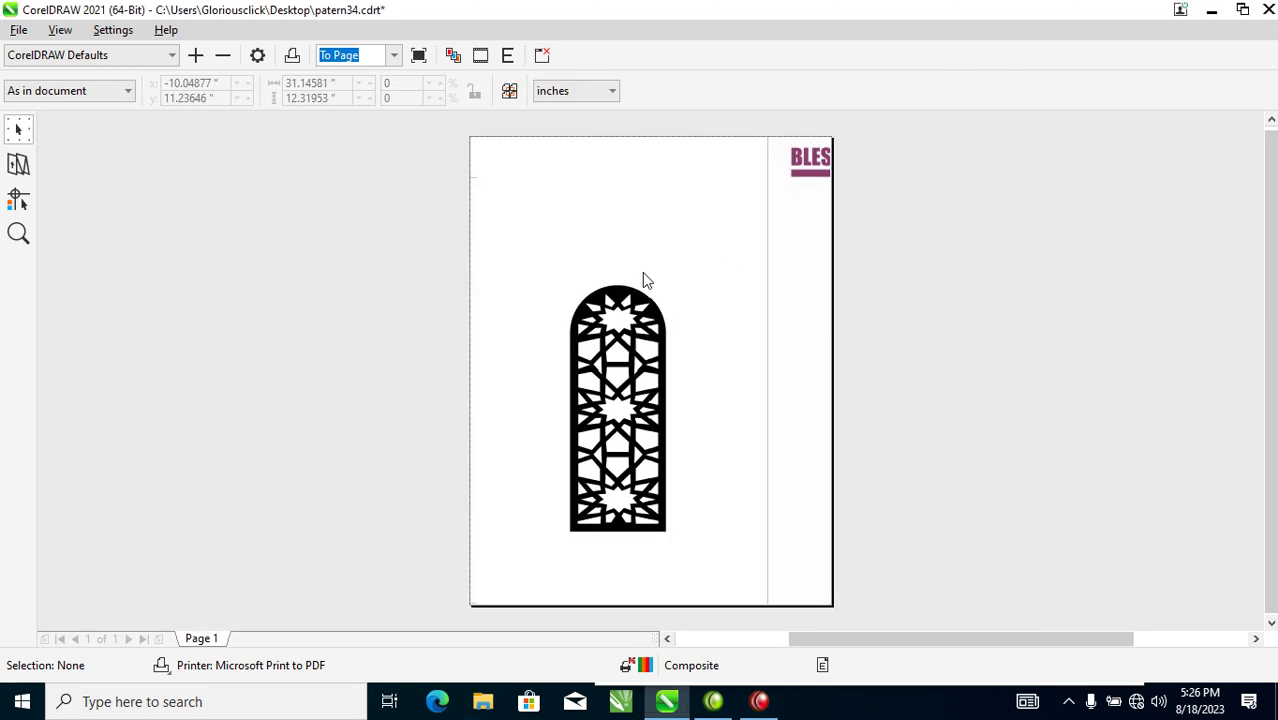
pyautogui.click(1268, 9)
# Examine the document properties of the patern34 drawing and close them without changes.
pyautogui.click(18, 31)
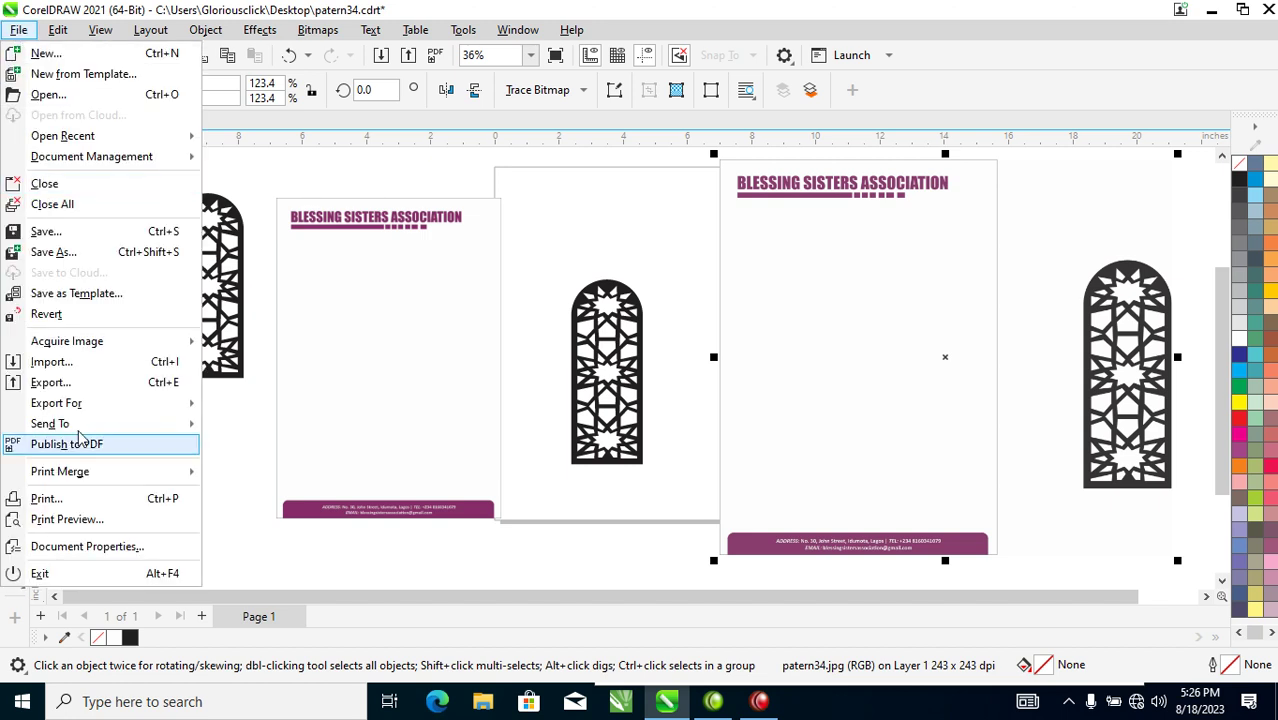
pyautogui.click(90, 547)
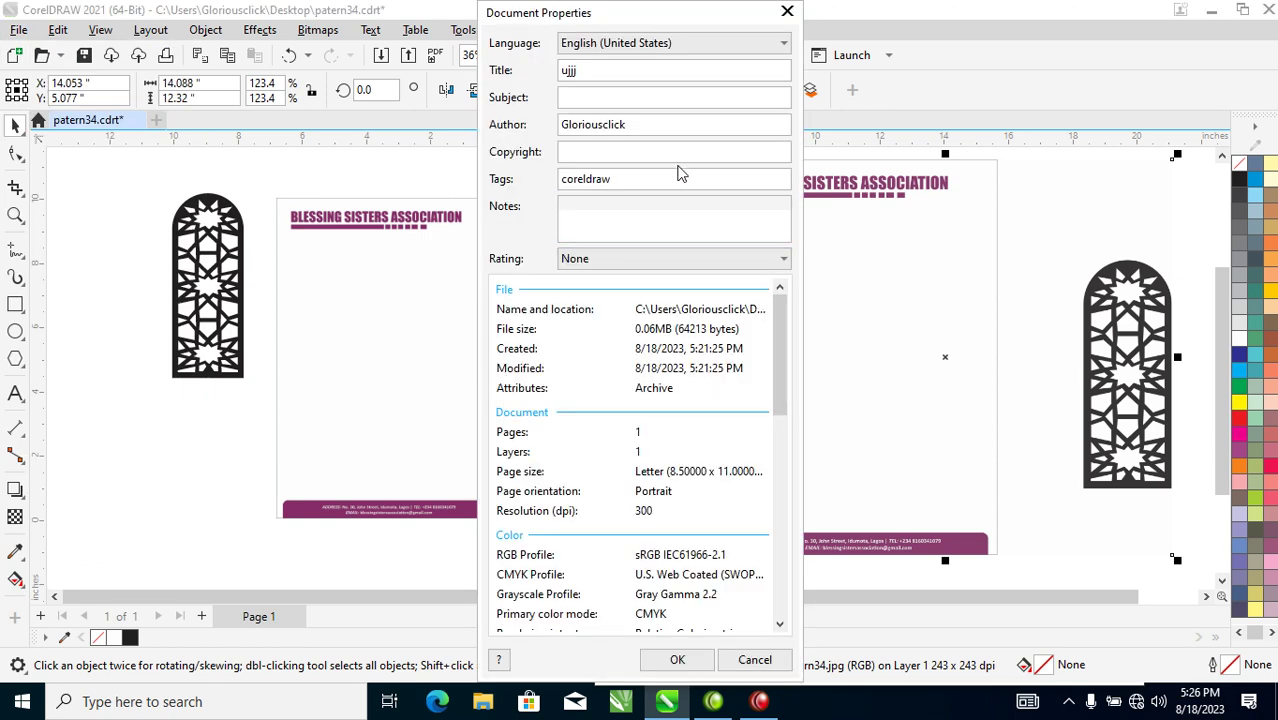
pyautogui.click(787, 11)
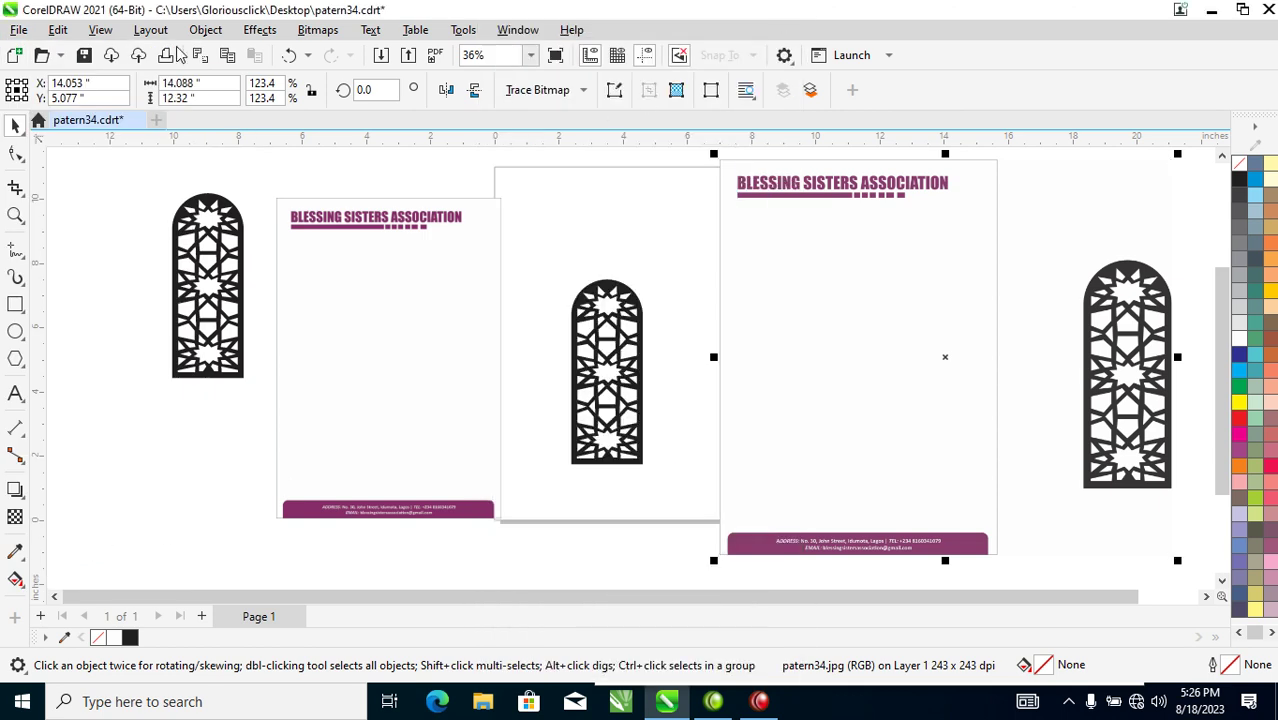
# Exit CorelDRAW 2021 and start dismissing the Corel account sign-in window.
pyautogui.click(18, 30)
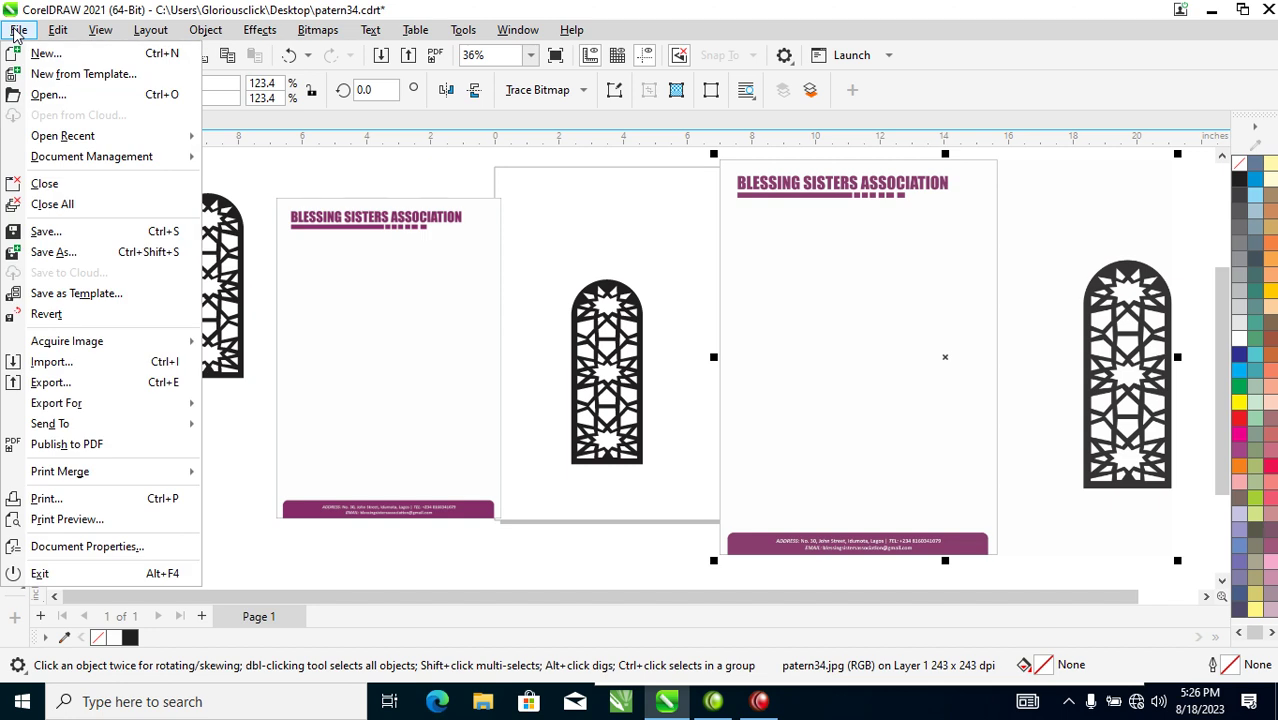
pyautogui.click(40, 573)
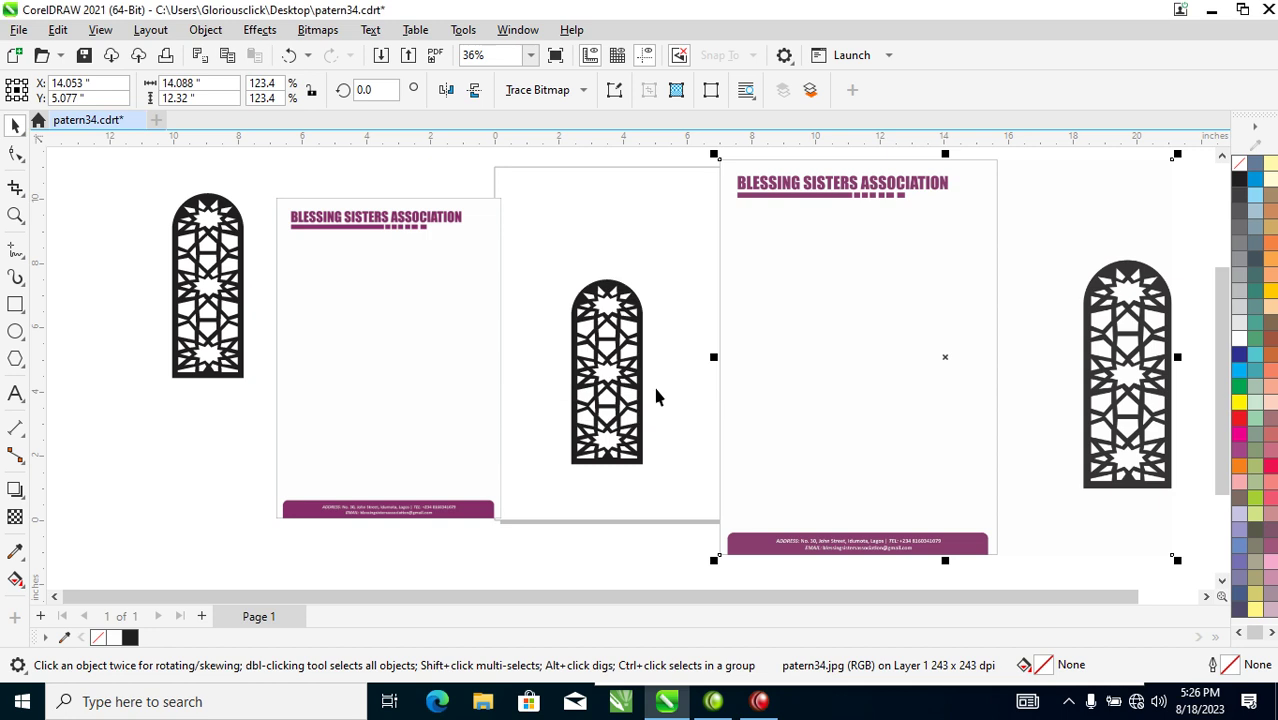
pyautogui.click(641, 396)
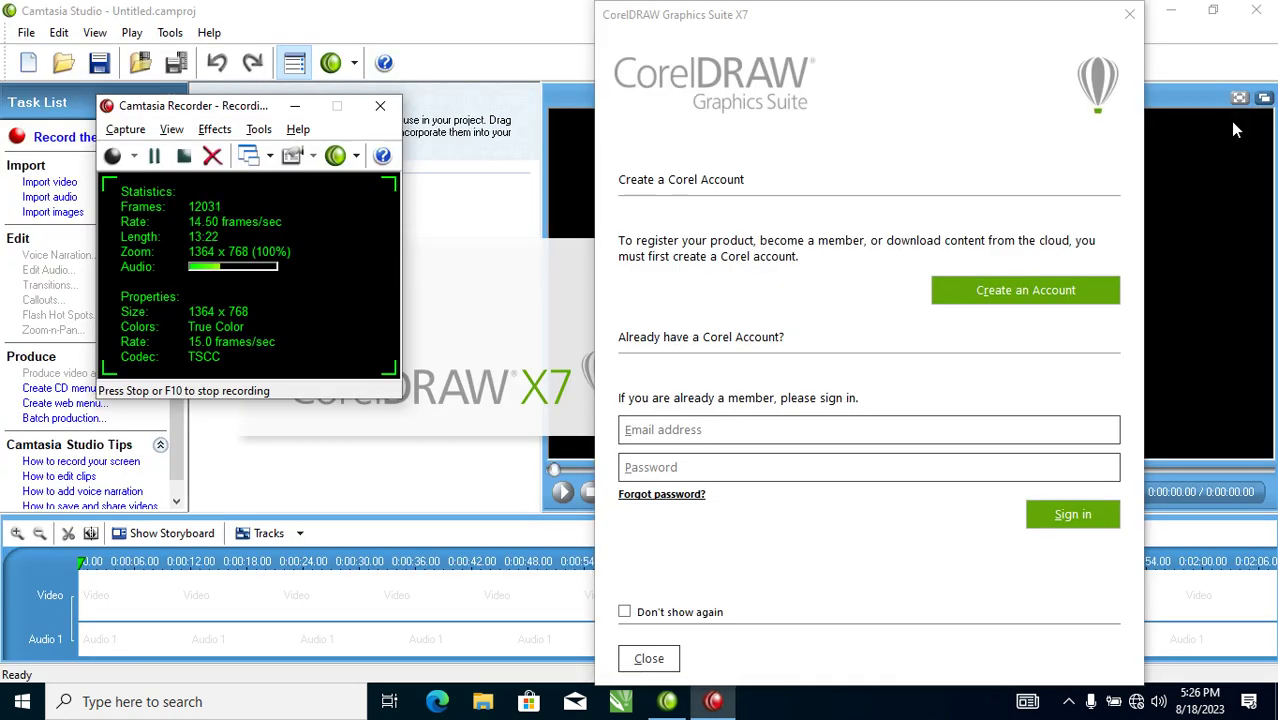
pyautogui.click(1129, 14)
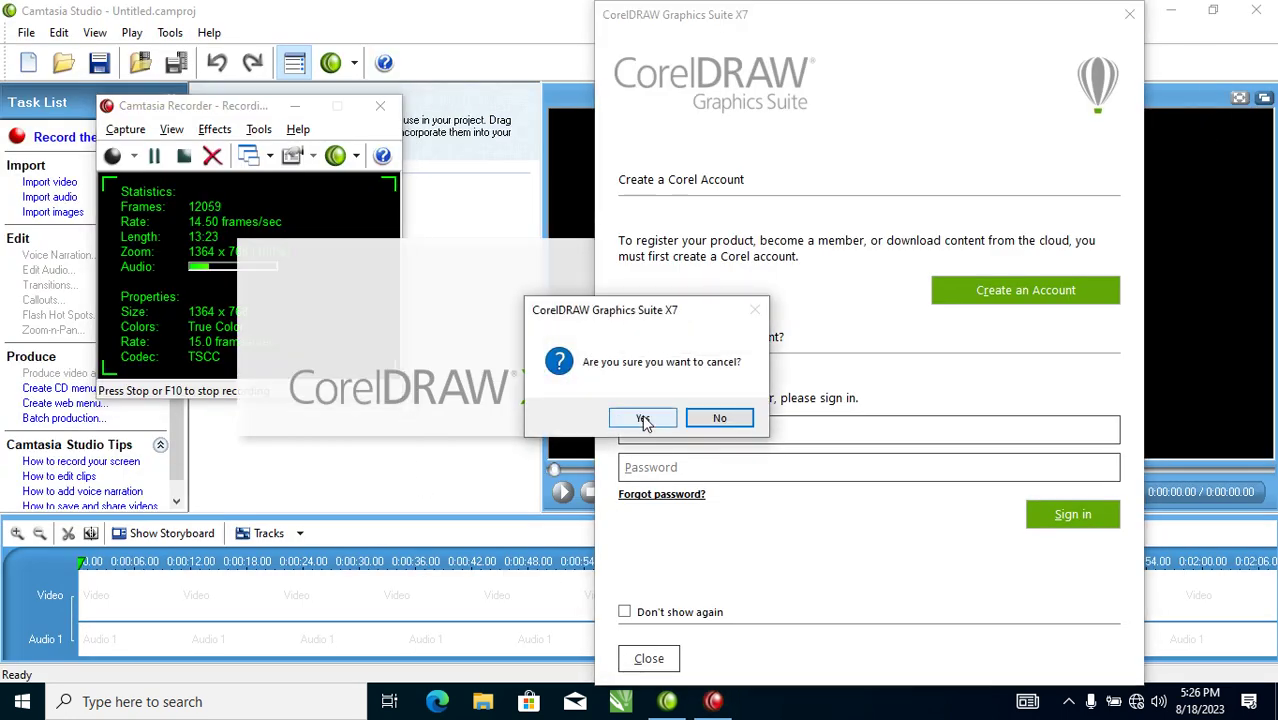